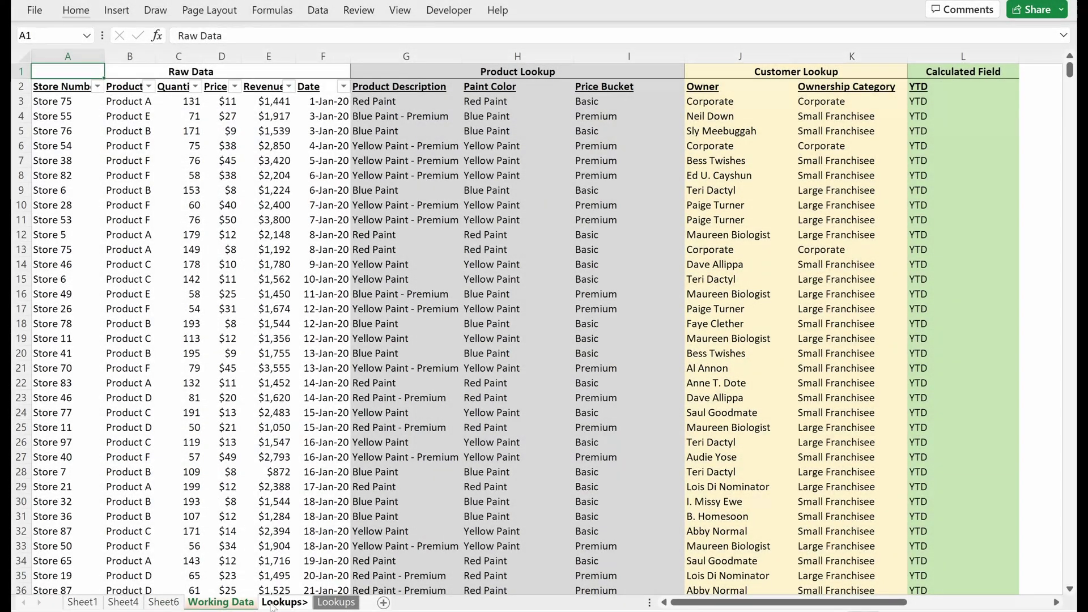
- Copy the blank Lookups> divider sheet to sit in front of Working Data
{"action": "left_click", "coordinate": [275, 603]}
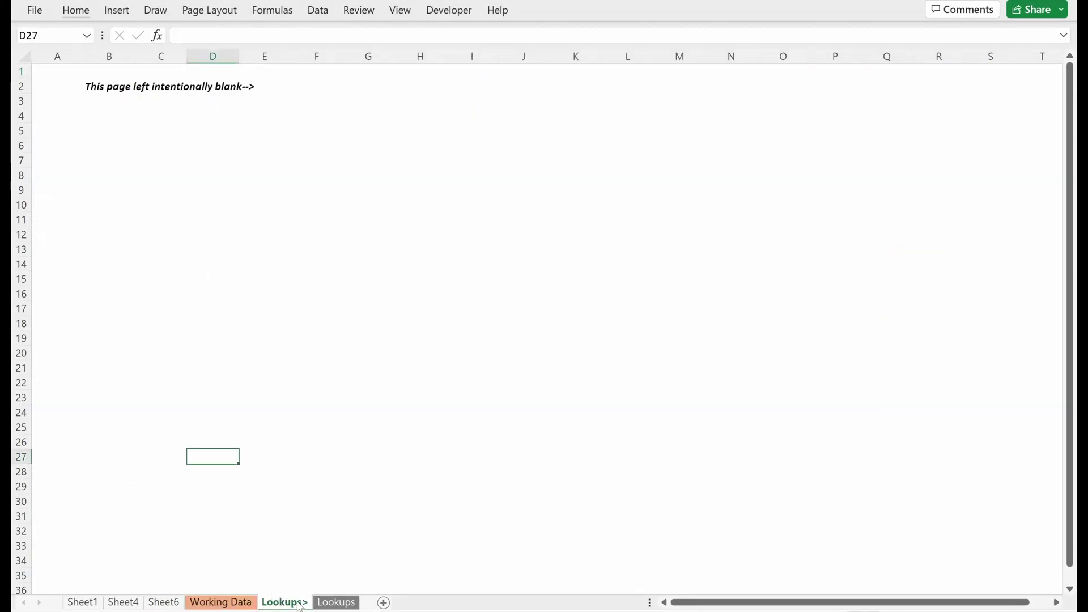
{"action": "mouse_move", "coordinate": [300, 607]}
{"action": "left_mouse_down"}
{"action": "mouse_move", "coordinate": [153, 605]}
{"action": "mouse_move", "coordinate": [198, 608]}
{"action": "left_mouse_up"}
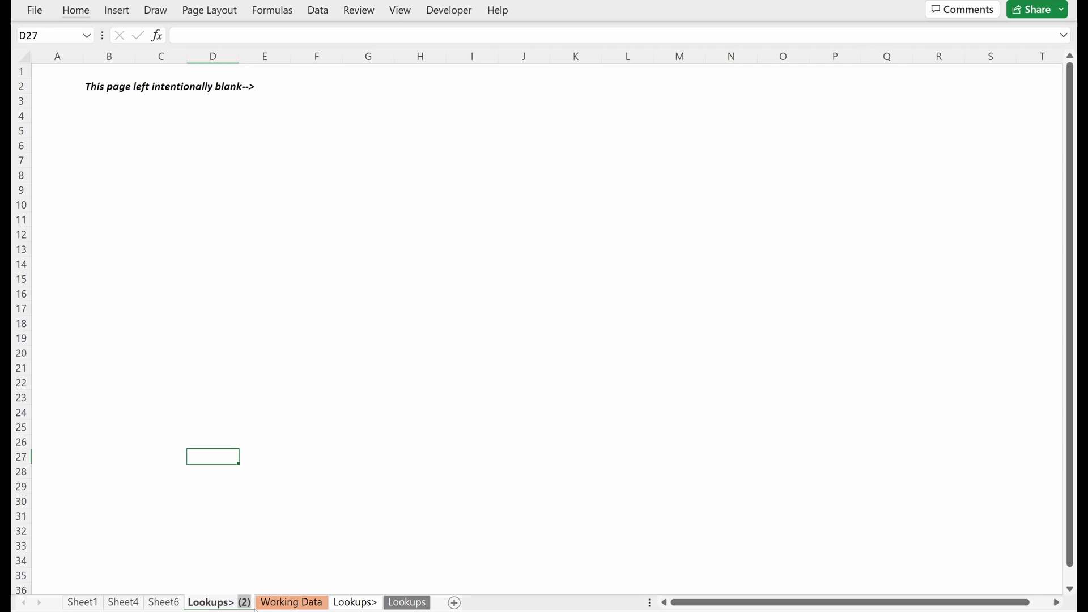
{"action": "key", "text": "BackSpace"}
{"action": "key", "text": "Return"}
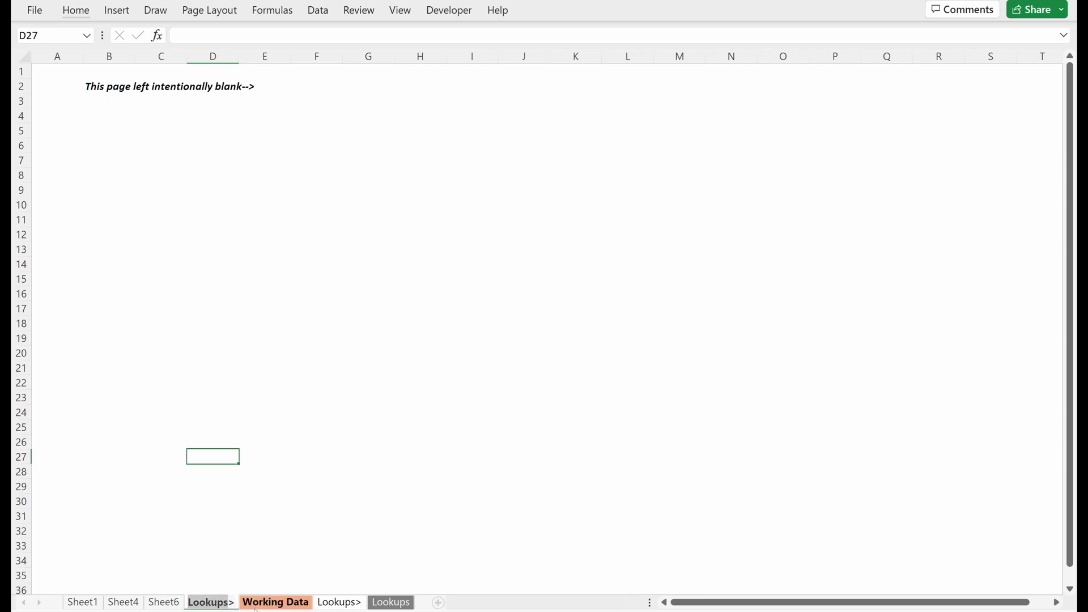
- Rename the copied divider sheet to 'Working Data>'
{"action": "key", "text": "alt+h"}
{"action": "key", "text": "o"}
{"action": "key", "text": "r"}
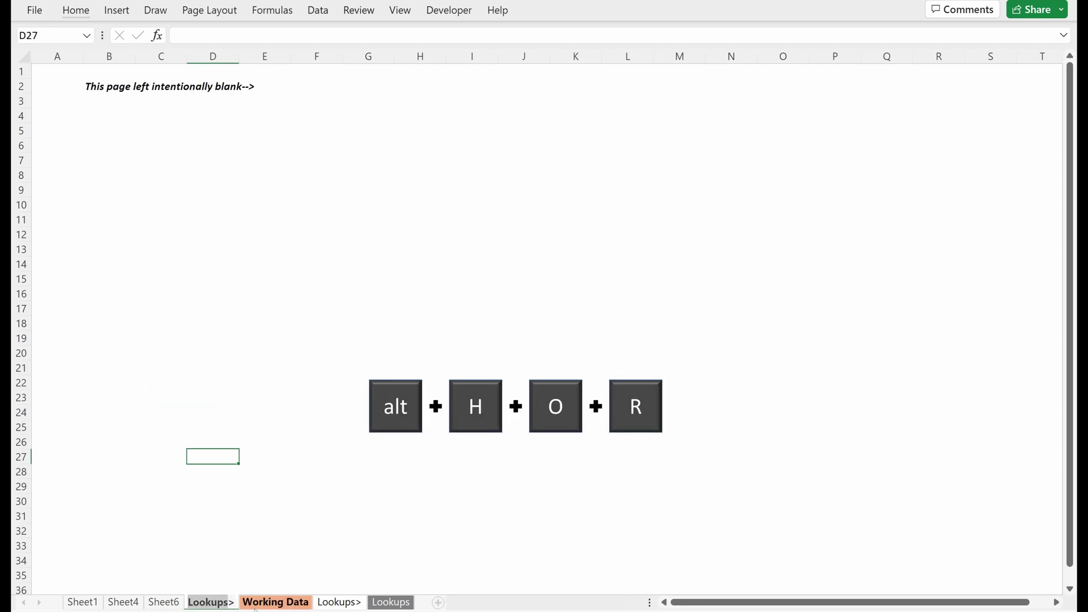
{"action": "type", "text": "Working Data>"}
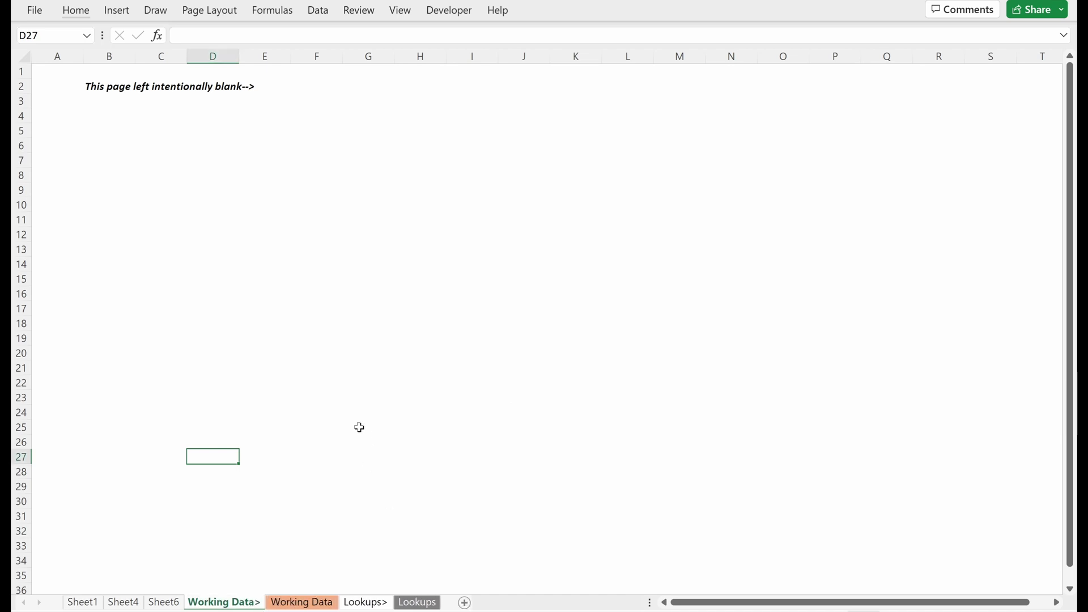
{"action": "key", "text": "ctrl+Page_Up"}
{"action": "key", "text": "ctrl+Page_Up"}
{"action": "key", "text": "ctrl+Page_Up"}
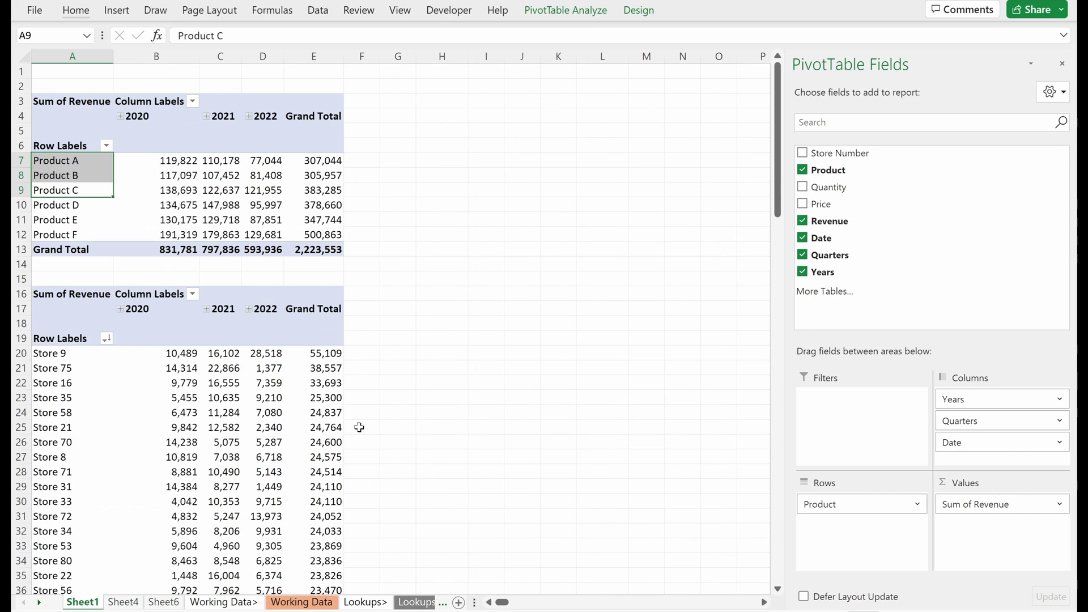
- Compare the pivot sheets, then delete Sheet1 with its Product and Store pivots
{"action": "key", "text": "ctrl+Page_Down"}
{"action": "key", "text": "ctrl+Page_Down"}
{"action": "key", "text": "ctrl+Page_Up"}
{"action": "key", "text": "ctrl+Page_Up"}
{"action": "key", "text": "ctrl+Page_Down"}
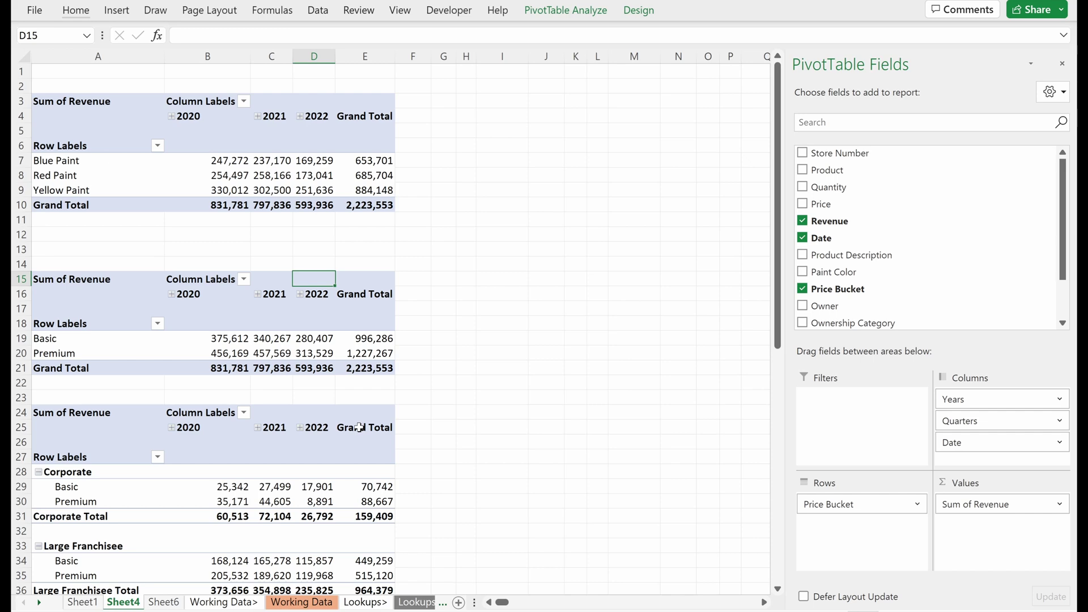
{"action": "key", "text": "ctrl+Page_Up"}
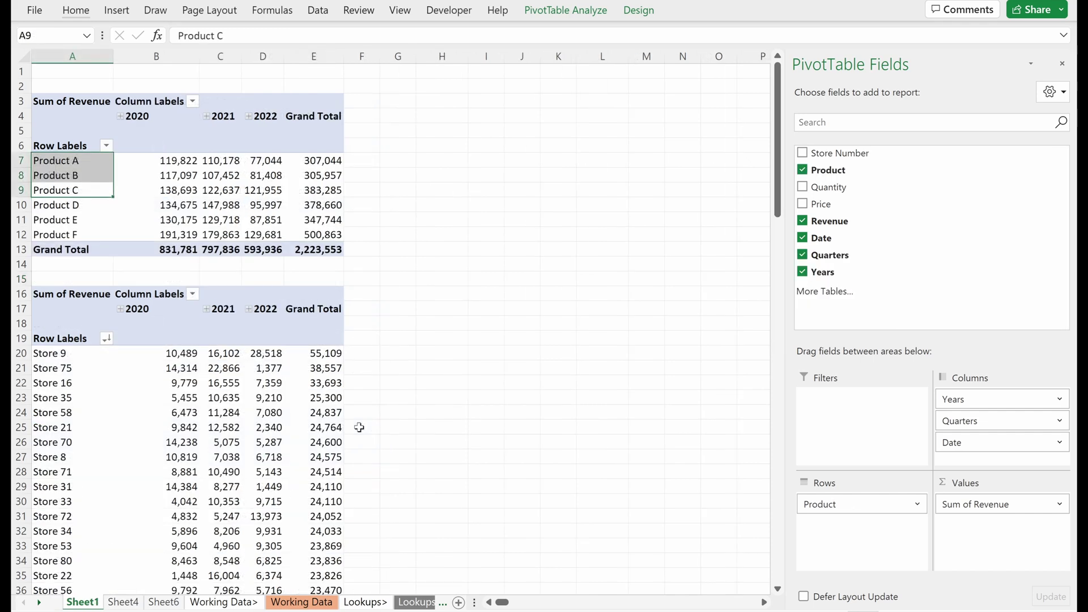
{"action": "key", "text": "alt+e"}
{"action": "key", "text": "l"}
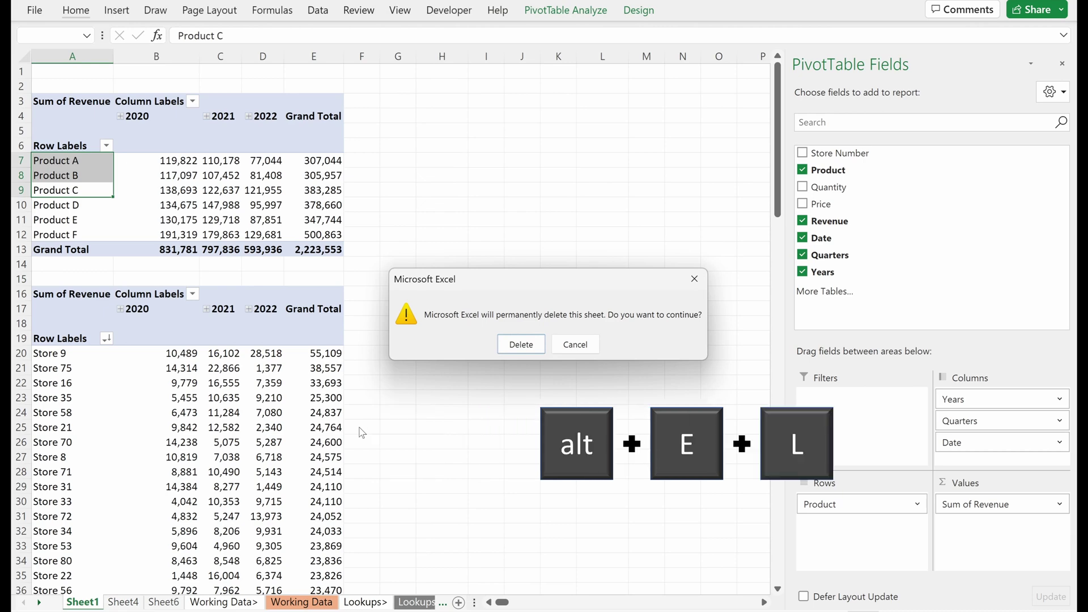
{"action": "key", "text": "Return"}
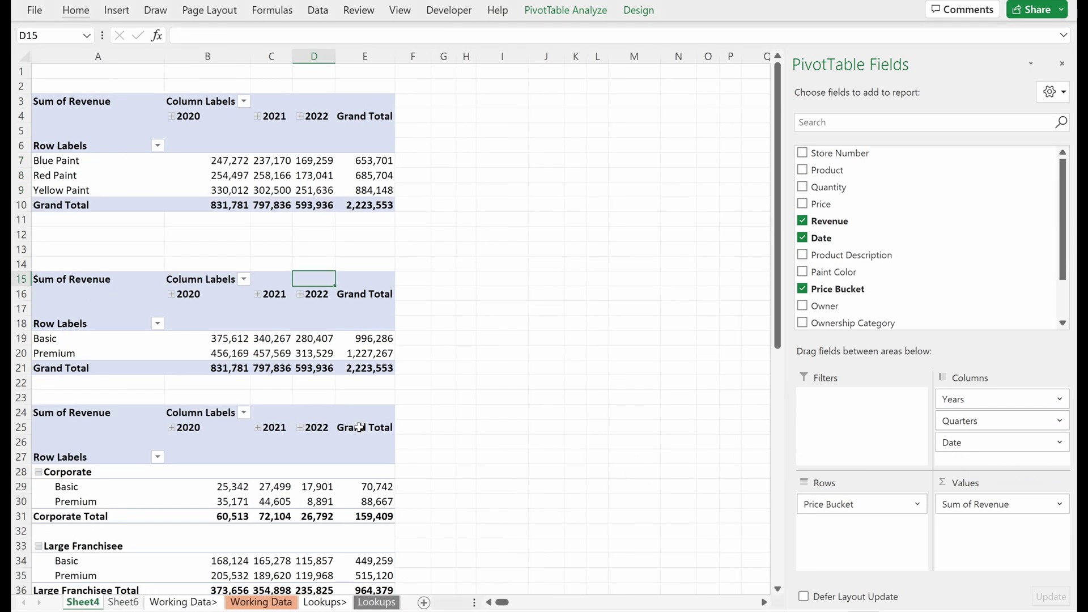
- Delete Sheet4 as well, leaving Sheet6
{"action": "key", "text": "alt+e"}
{"action": "key", "text": "l"}
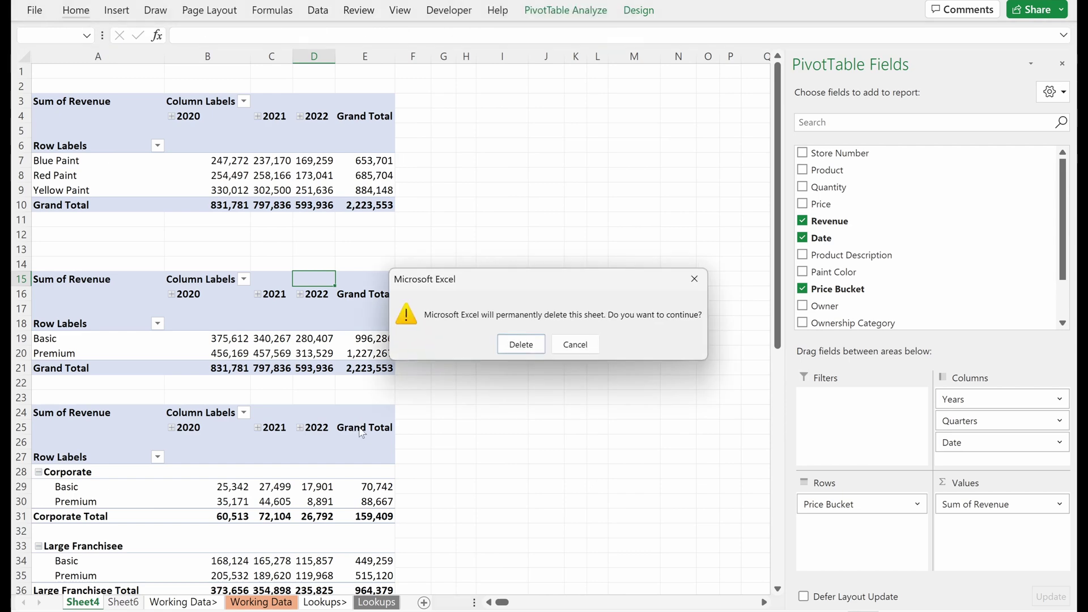
{"action": "key", "text": "Return"}
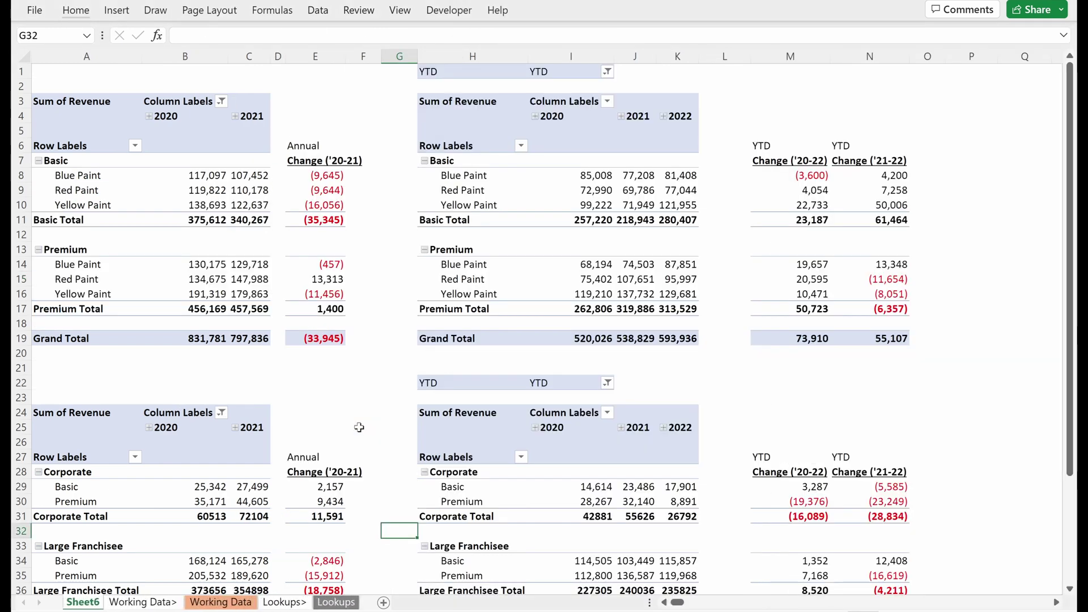
- Rename Sheet6 to Output and colour its tab dark blue-grey
{"action": "key", "text": "alt+h"}
{"action": "type", "text": "or"}
{"action": "type", "text": "Outp"}
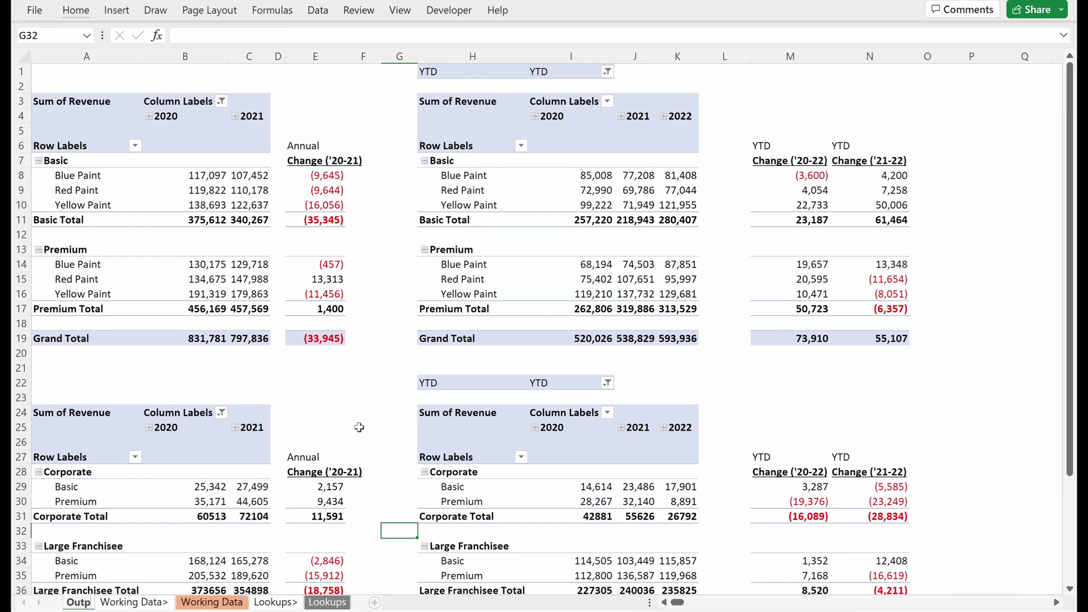
{"action": "type", "text": "ut"}
{"action": "key", "text": "Return"}
{"action": "key", "text": "alt+h"}
{"action": "key", "text": "o"}
{"action": "key", "text": "t"}
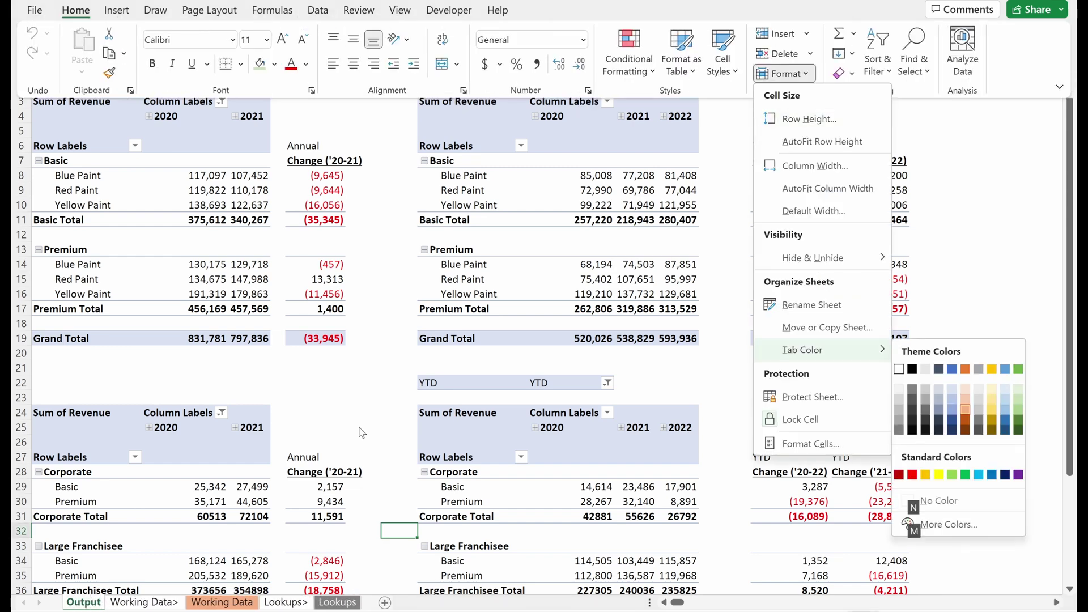
{"action": "key", "text": "Right"}
{"action": "key", "text": "Right"}
{"action": "key", "text": "Right"}
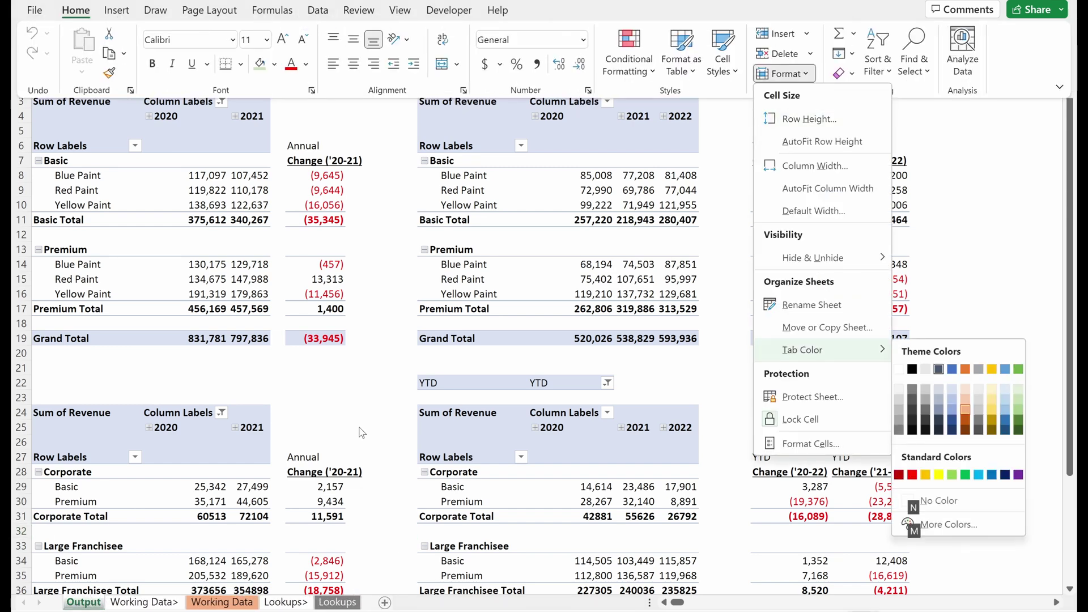
{"action": "key", "text": "Return"}
{"action": "key", "text": "ctrl+Page_Down"}
{"action": "key", "text": "ctrl+Page_Down"}
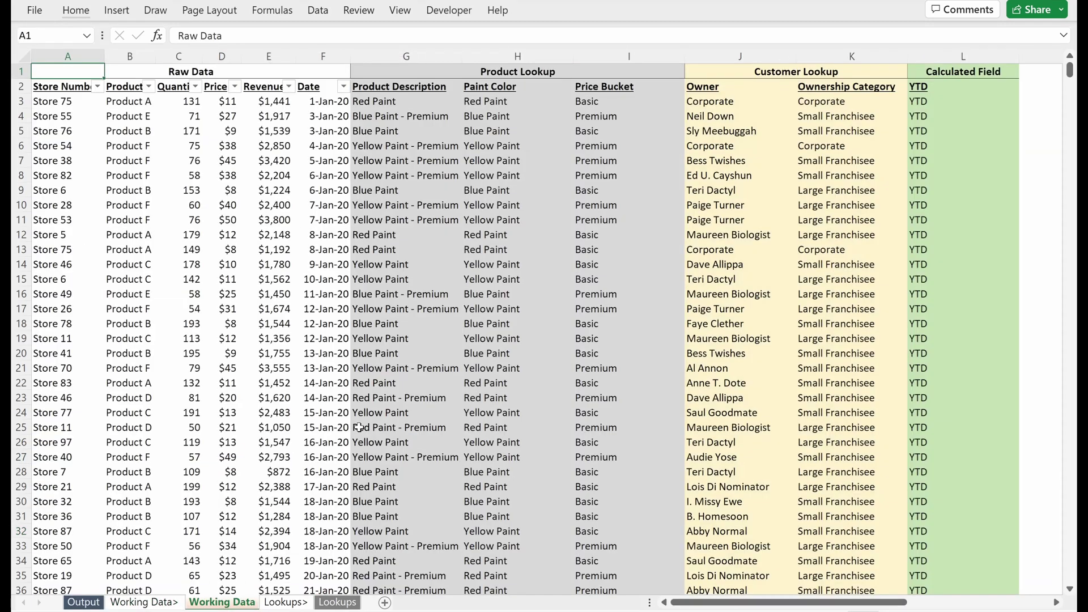
{"action": "key", "text": "ctrl+Page_Up"}
{"action": "key", "text": "ctrl+Page_Up"}
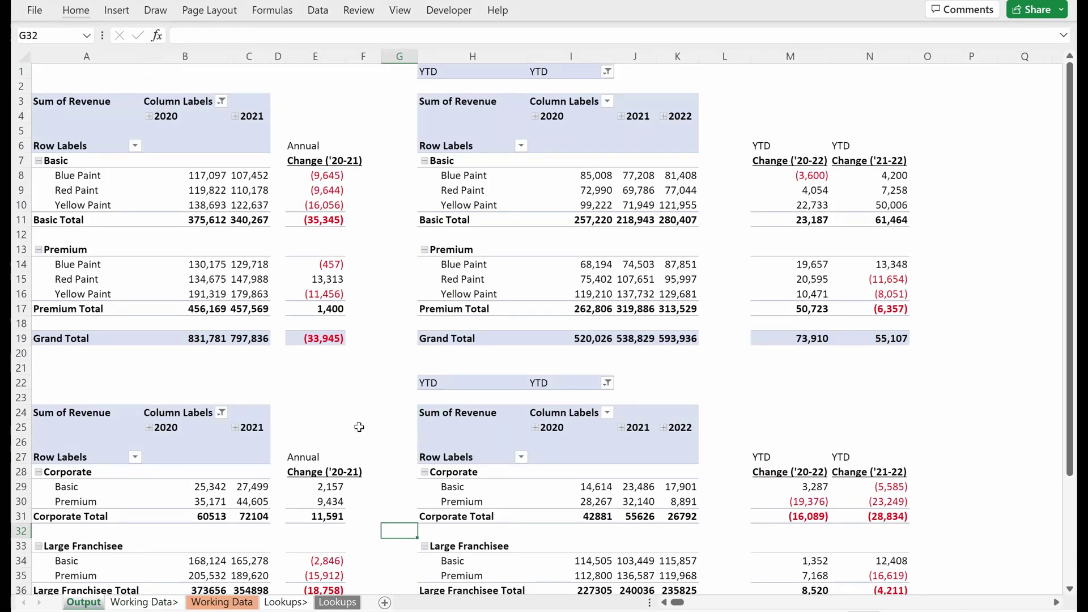
- Copy the Working Data> divider to the front of the workbook and name it 'Output>'
{"action": "left_click", "coordinate": [168, 591]}
{"action": "left_click", "coordinate": [164, 603]}
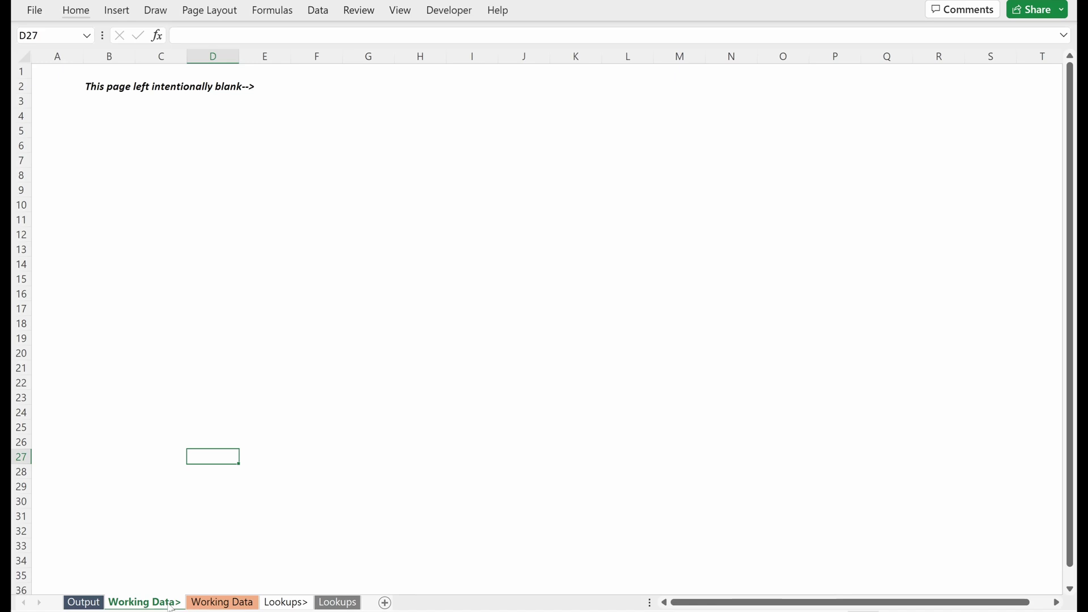
{"action": "left_click_drag", "start_coordinate": [169, 606], "coordinate": [62, 605]}
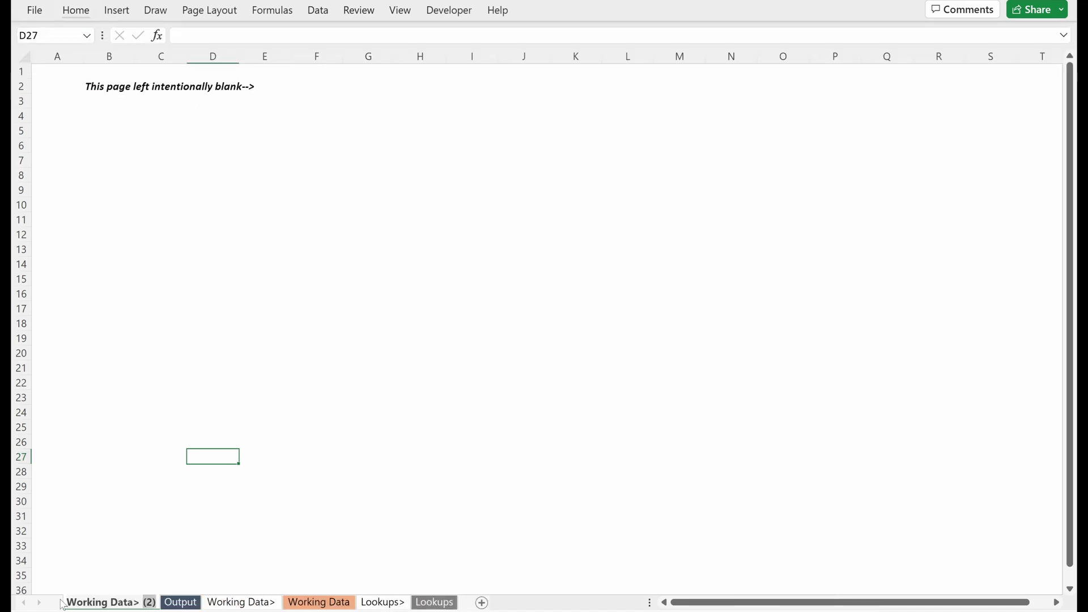
{"action": "key", "text": "BackSpace"}
{"action": "key", "text": "BackSpace"}
{"action": "key", "text": "alt+h"}
{"action": "type", "text": "or"}
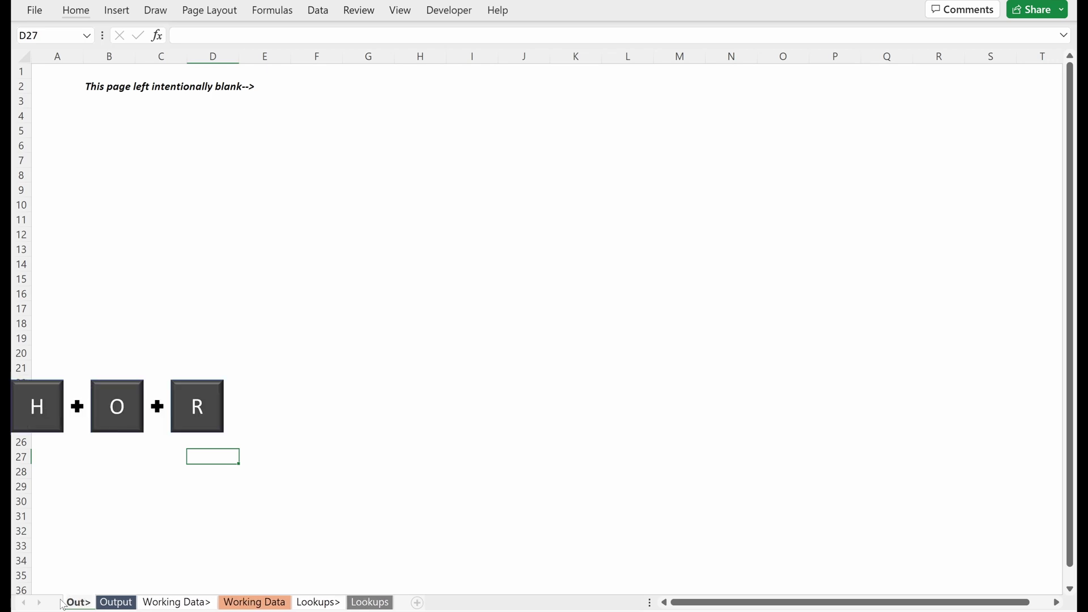
{"action": "type", "text": "Output>"}
{"action": "key", "text": "Return"}
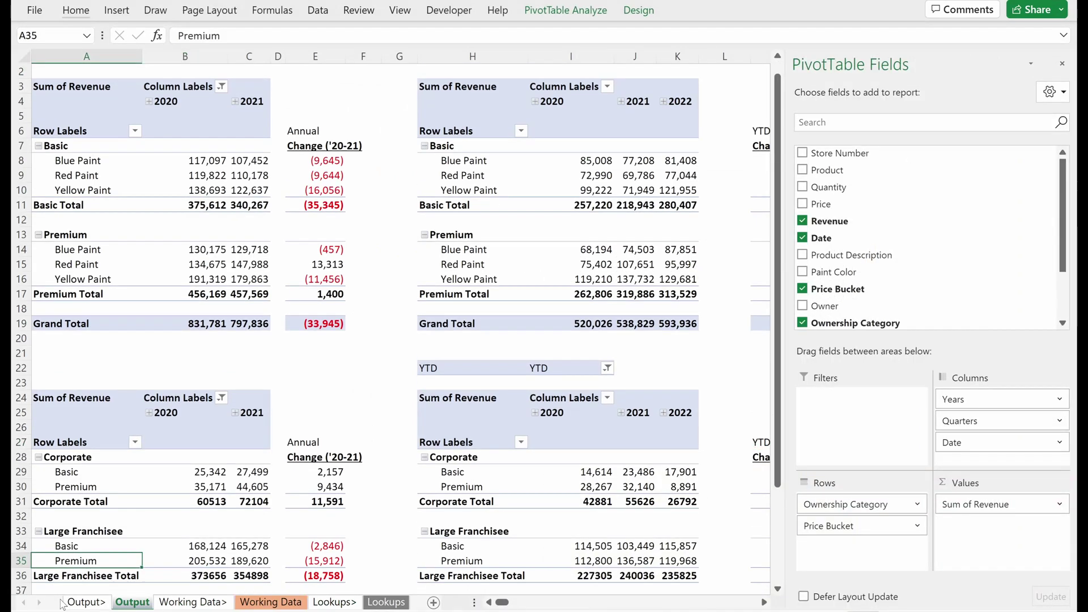
- Insert a blank column A and set its width to 2
{"action": "key", "text": "Up"}
{"action": "key", "text": "Right"}
{"action": "key", "text": "Right"}
{"action": "key", "text": "Right"}
{"action": "key", "text": "Right"}
{"action": "key", "text": "Right"}
{"action": "key", "text": "Down"}
{"action": "key", "text": "Right"}
{"action": "key", "text": "Up"}
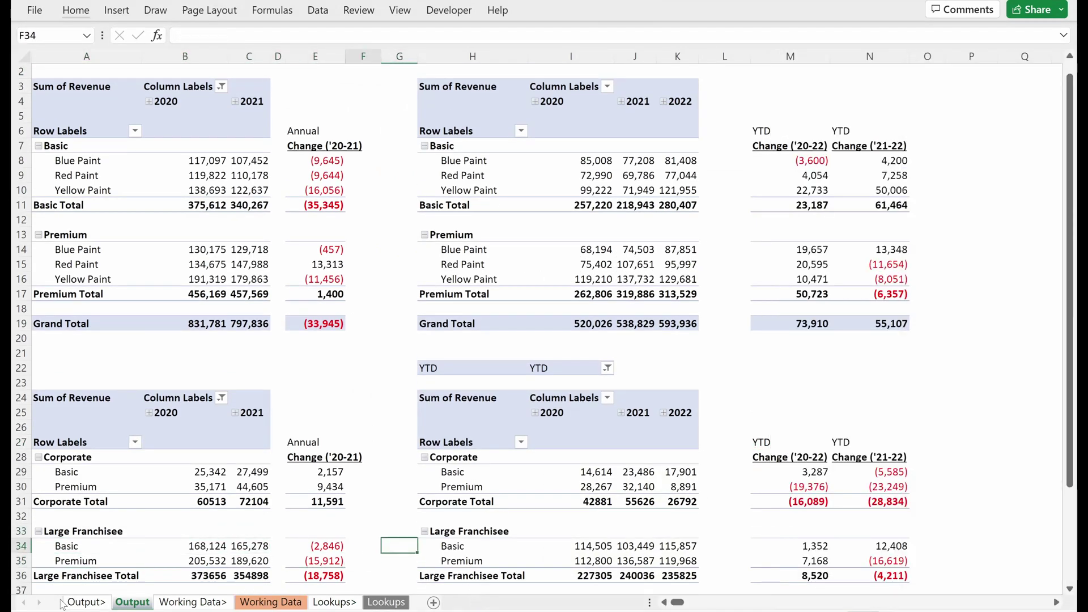
{"action": "key", "text": "Up"}
{"action": "key", "text": "Up"}
{"action": "key", "text": "Left"}
{"action": "key", "text": "Left"}
{"action": "key", "text": "Left"}
{"action": "key", "text": "Up"}
{"action": "key", "text": "Left"}
{"action": "key", "text": "Up"}
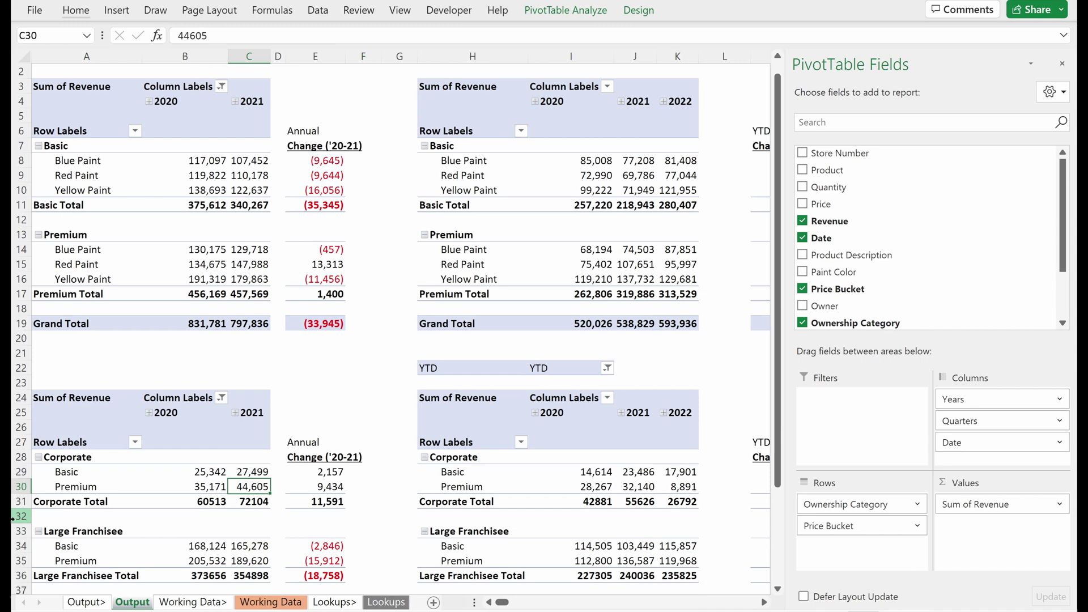
{"action": "scroll", "coordinate": [233, 442], "scroll_direction": "up", "scroll_amount": 1}
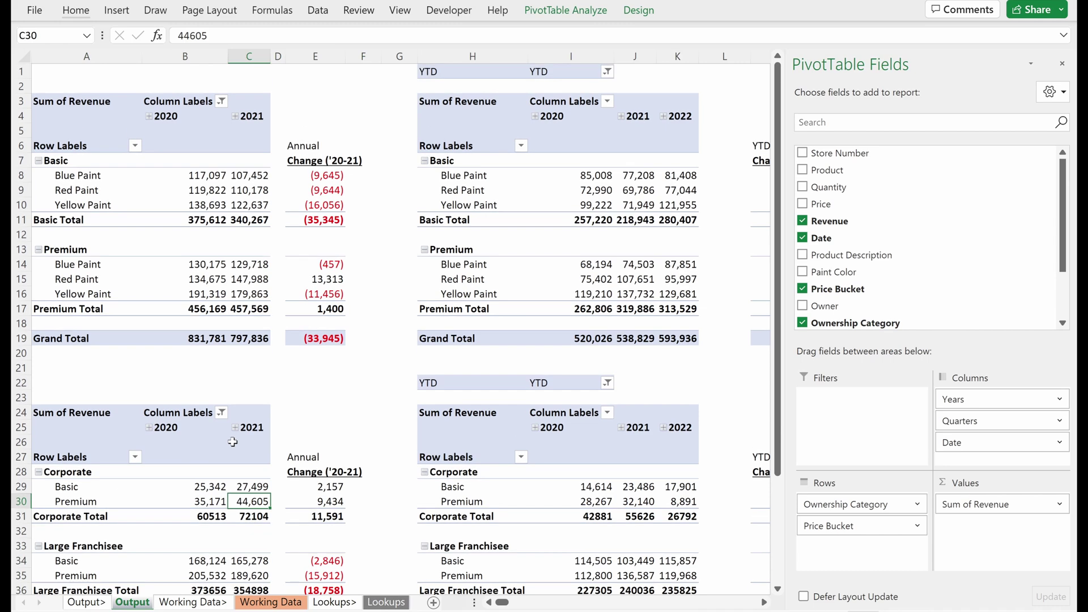
{"action": "left_click", "coordinate": [86, 87]}
{"action": "key", "text": "shift+space"}
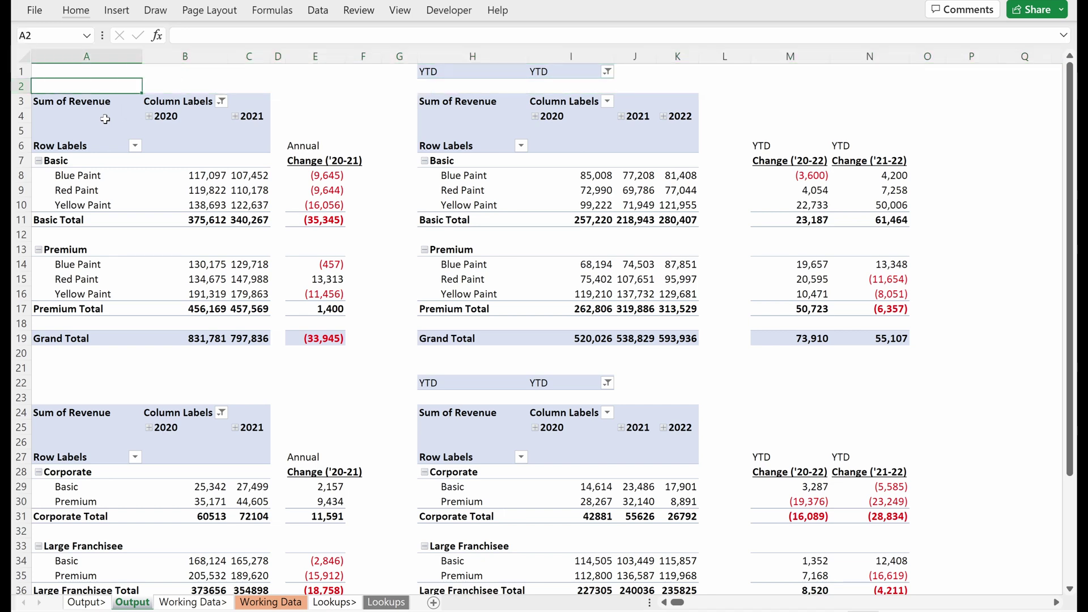
{"action": "key", "text": "ctrl+space"}
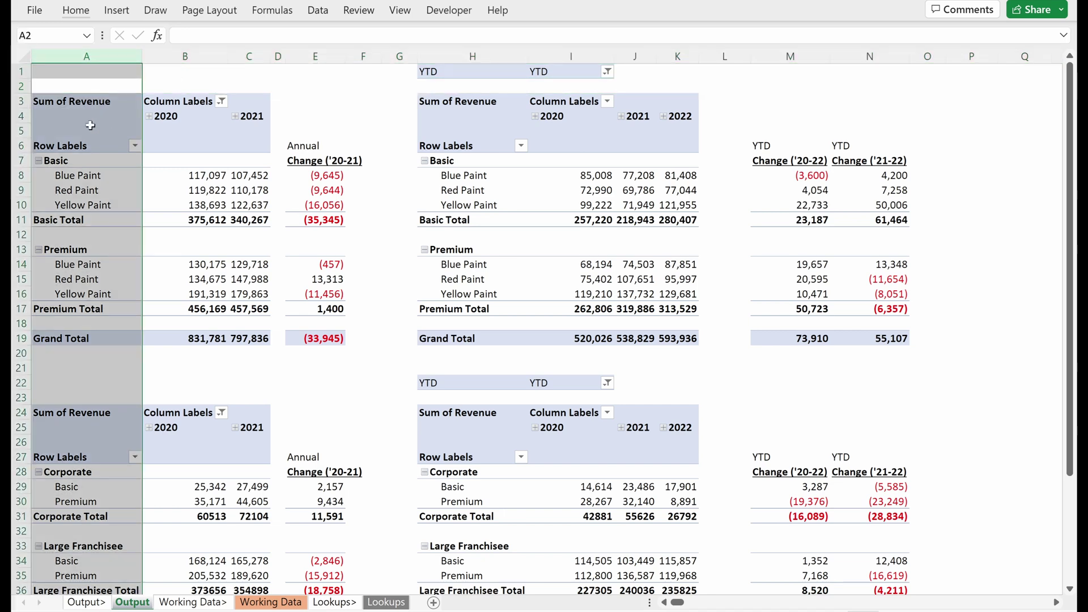
{"action": "key", "text": "ctrl+shift+plus"}
{"action": "key", "text": "alt+h"}
{"action": "key", "text": "o"}
{"action": "key", "text": "w"}
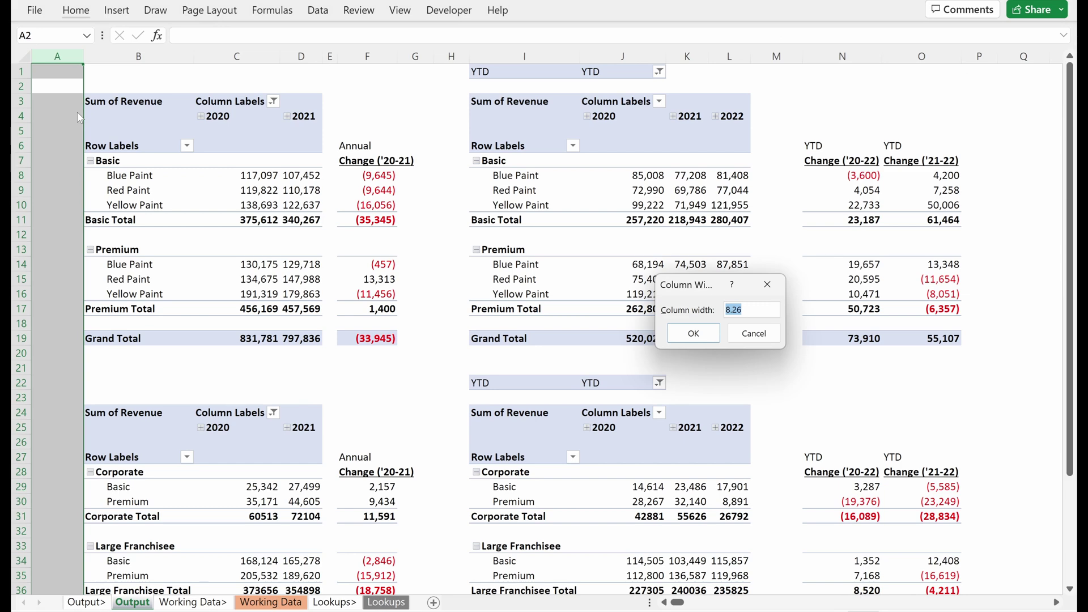
{"action": "type", "text": "2"}
{"action": "key", "text": "Return"}
- Insert five blank rows (1-5) above the pivot tables
{"action": "left_click_drag", "start_coordinate": [71, 71], "coordinate": [69, 119]}
{"action": "key", "text": "shift+space"}
{"action": "key", "text": "ctrl+shift+plus"}
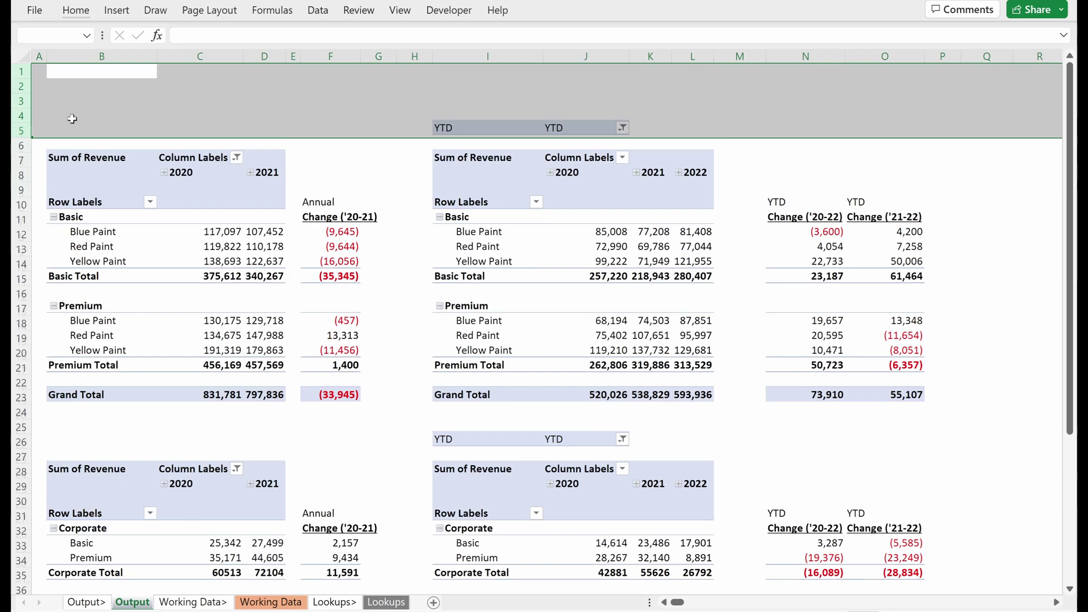
{"action": "key", "text": "Right"}
{"action": "key", "text": "Down"}
- Enter the title 'Lee's Painting Company - Financial Trends' in B2
{"action": "key", "text": "Left"}
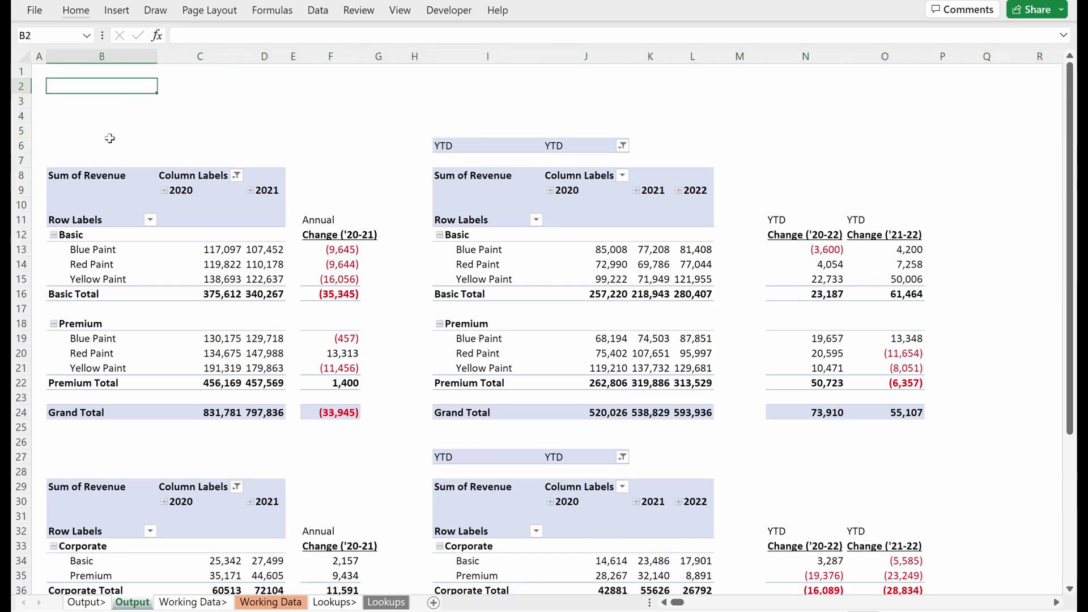
{"action": "type", "text": "Leee"}
{"action": "key", "text": "BackSpace"}
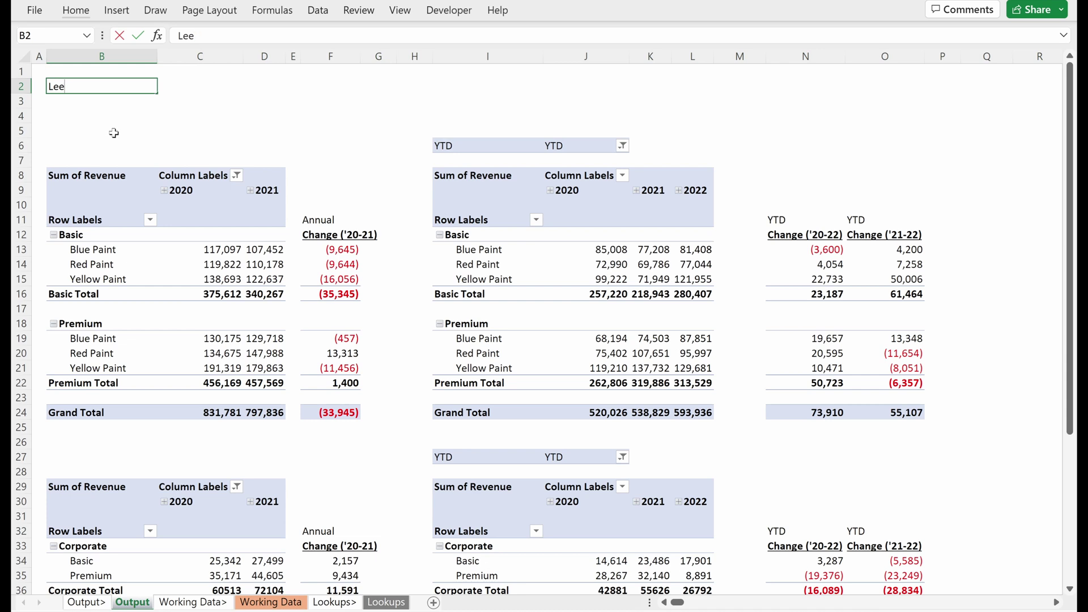
{"action": "type", "text": "'s Paint COm"}
{"action": "key", "text": "BackSpace"}
{"action": "key", "text": "BackSpace"}
{"action": "key", "text": "BackSpace"}
{"action": "key", "text": "BackSpace"}
{"action": "type", "text": "ing Company -"}
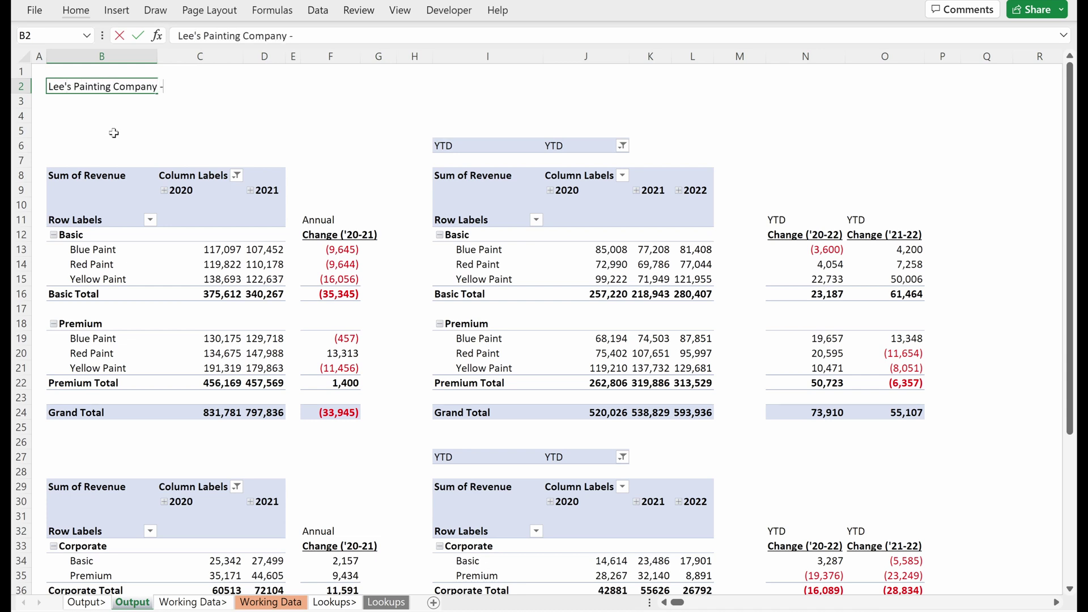
{"action": "type", "text": " Financial Trends"}
{"action": "key", "text": "Return"}
- Add a bottom border across B2:O2 beneath the title
{"action": "key", "text": "Up"}
{"action": "key", "text": "Up"}
{"action": "key", "text": "shift+Right"}
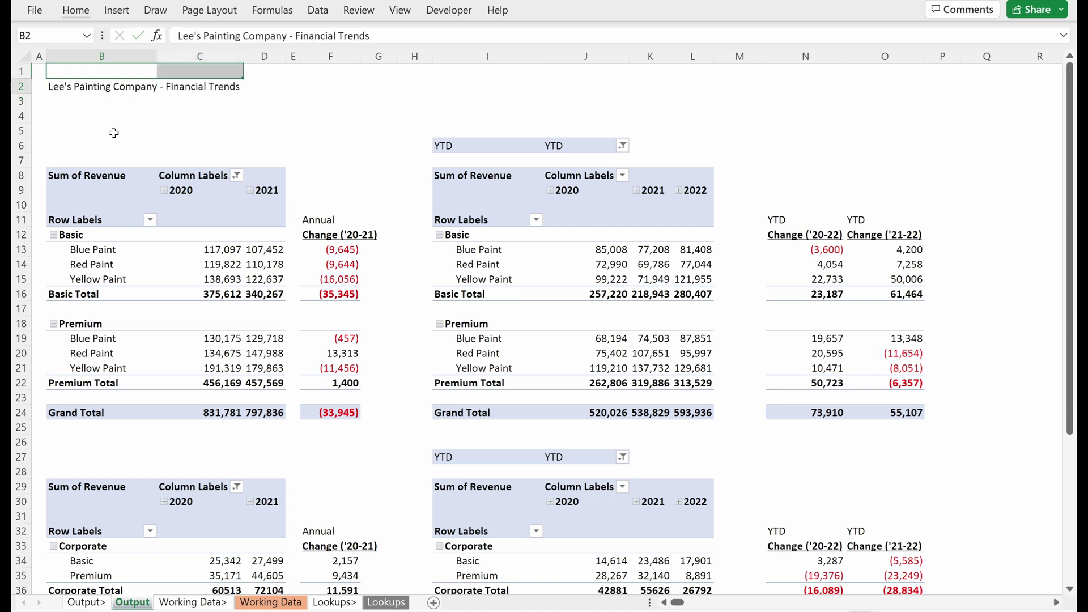
{"action": "key", "text": "Down"}
{"action": "key", "text": "shift+Right"}
{"action": "key", "text": "shift+Right"}
{"action": "key", "text": "shift+Right"}
{"action": "key", "text": "shift+Right"}
{"action": "key", "text": "shift+Right"}
{"action": "key", "text": "shift+Right"}
{"action": "key", "text": "shift+Right"}
{"action": "key", "text": "shift+Right"}
{"action": "key", "text": "shift+Right"}
{"action": "key", "text": "shift+Right"}
{"action": "key", "text": "shift+Right"}
{"action": "key", "text": "shift+Right"}
{"action": "key", "text": "shift+Right"}
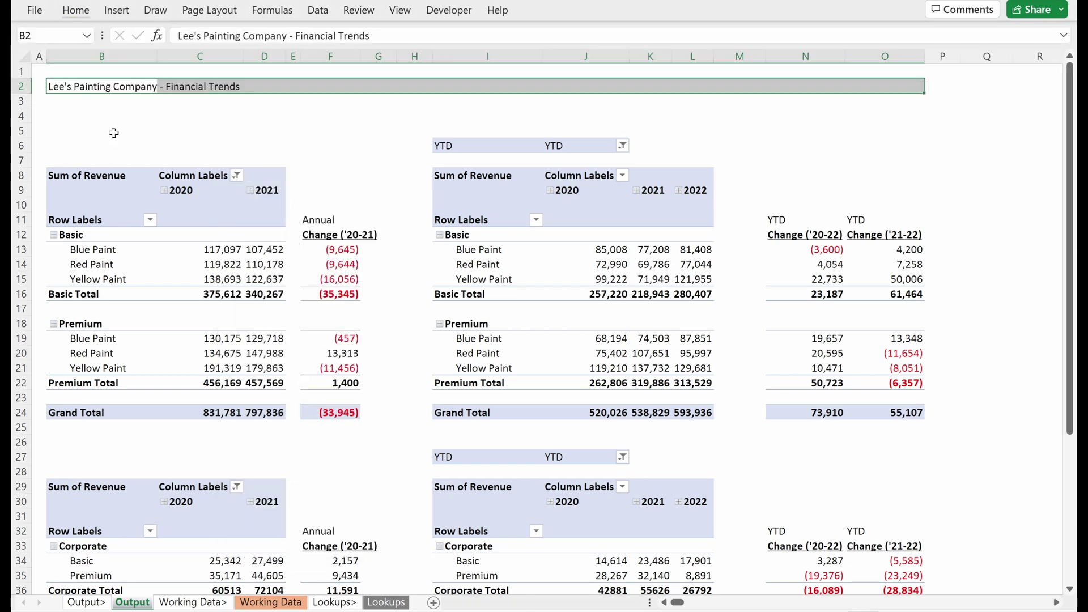
{"action": "key", "text": "alt"}
{"action": "key", "text": "alt"}
{"action": "key", "text": "alt+h"}
{"action": "key", "text": "b"}
{"action": "key", "text": "o"}
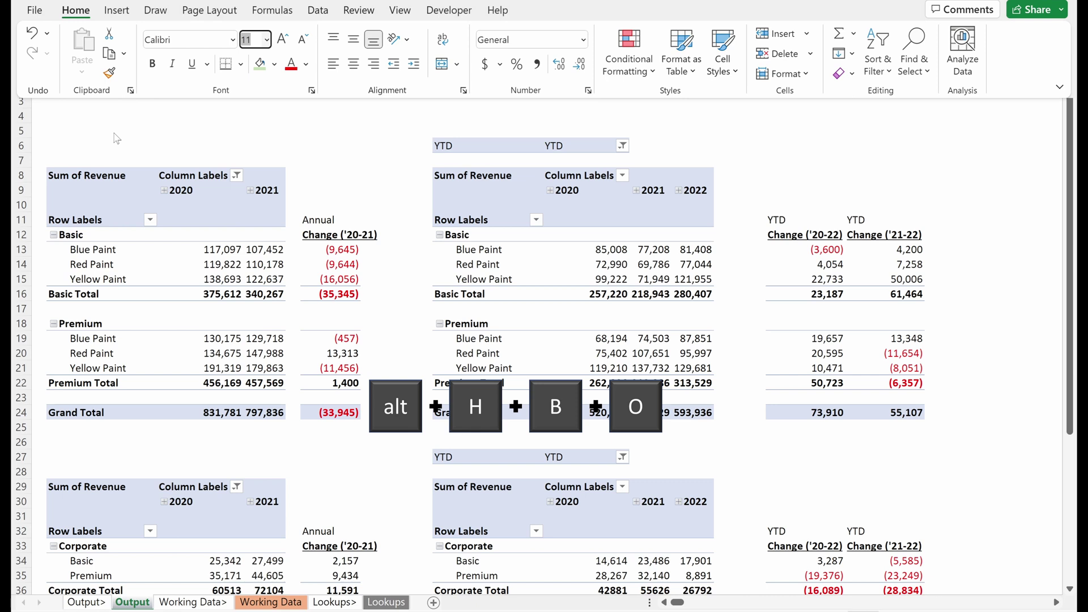
- Format the title as bold, 14 point
{"action": "key", "text": "alt+h"}
{"action": "type", "text": "fs14"}
{"action": "key", "text": "Return"}
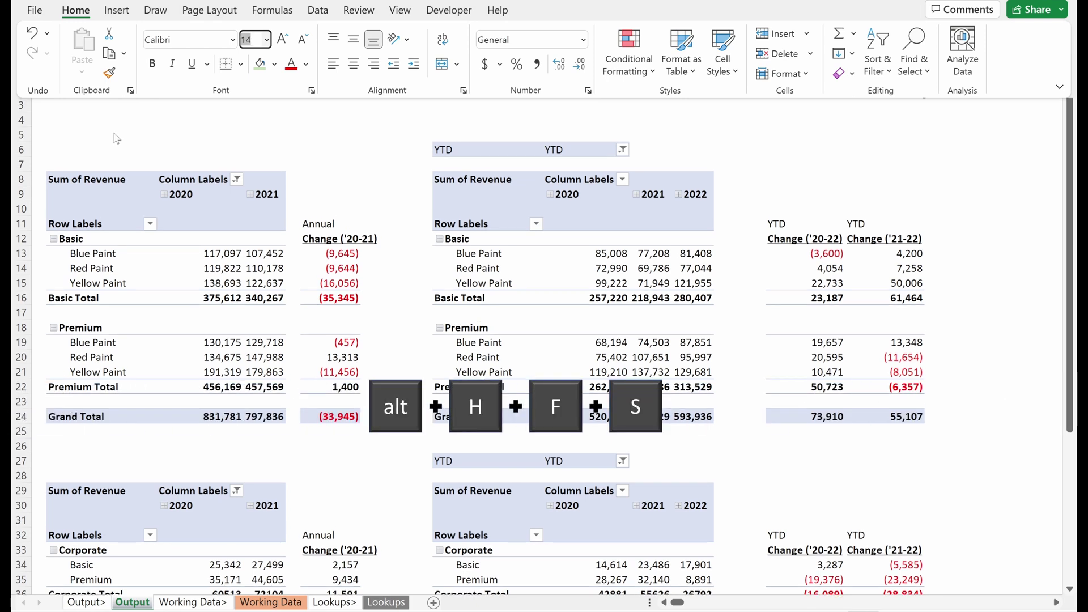
{"action": "key", "text": "ctrl+b"}
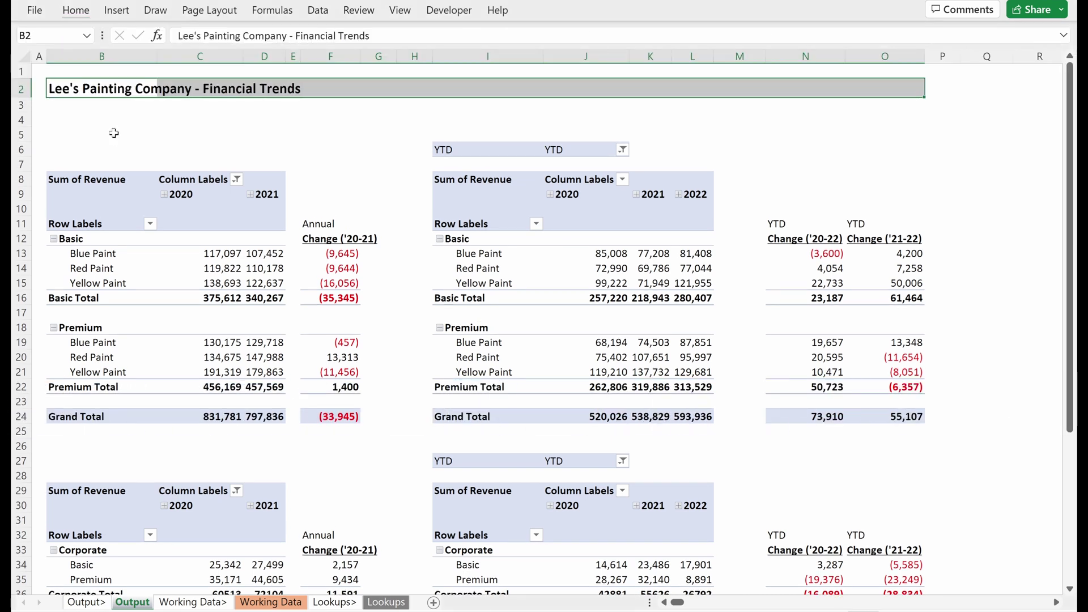
{"action": "key", "text": "Down"}
{"action": "key", "text": "Home"}
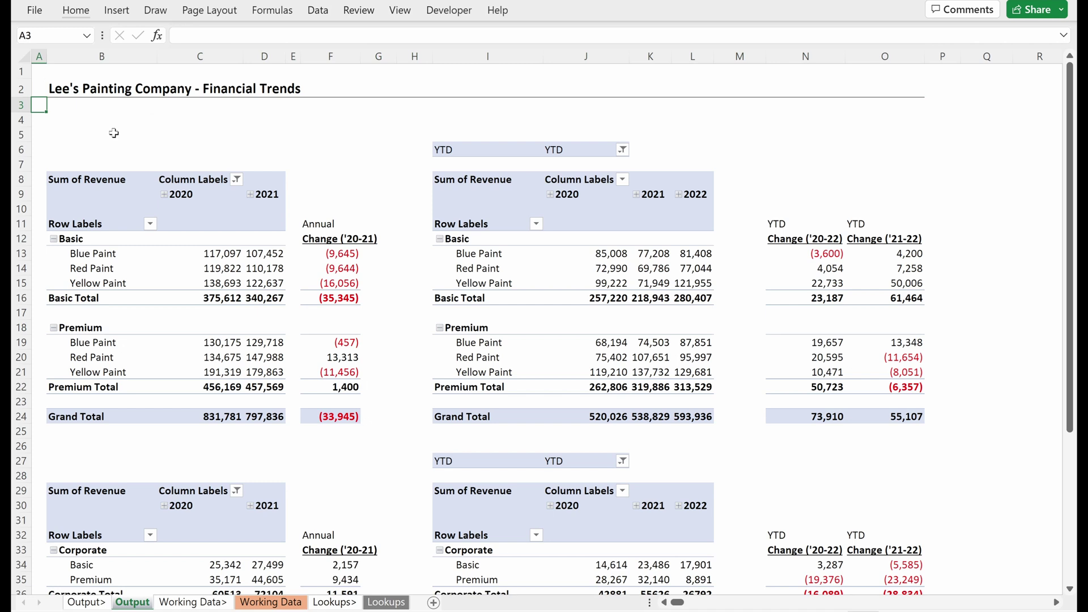
{"action": "key", "text": "Right"}
{"action": "key", "text": "Up"}
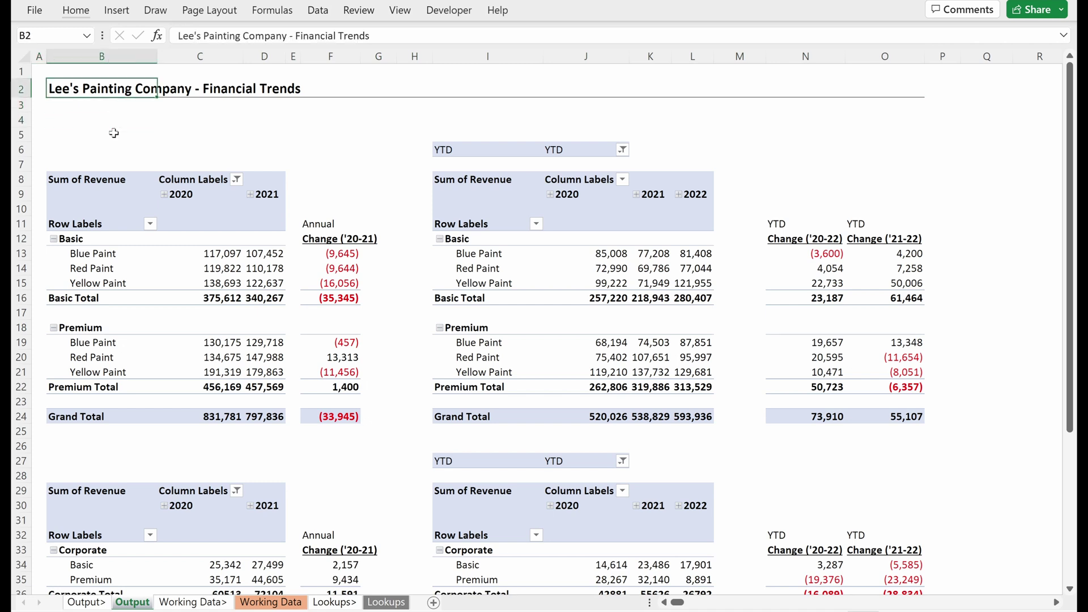
- Enter 'Figures in $ USD' in B3 and set it to 9 point
{"action": "key", "text": "Down"}
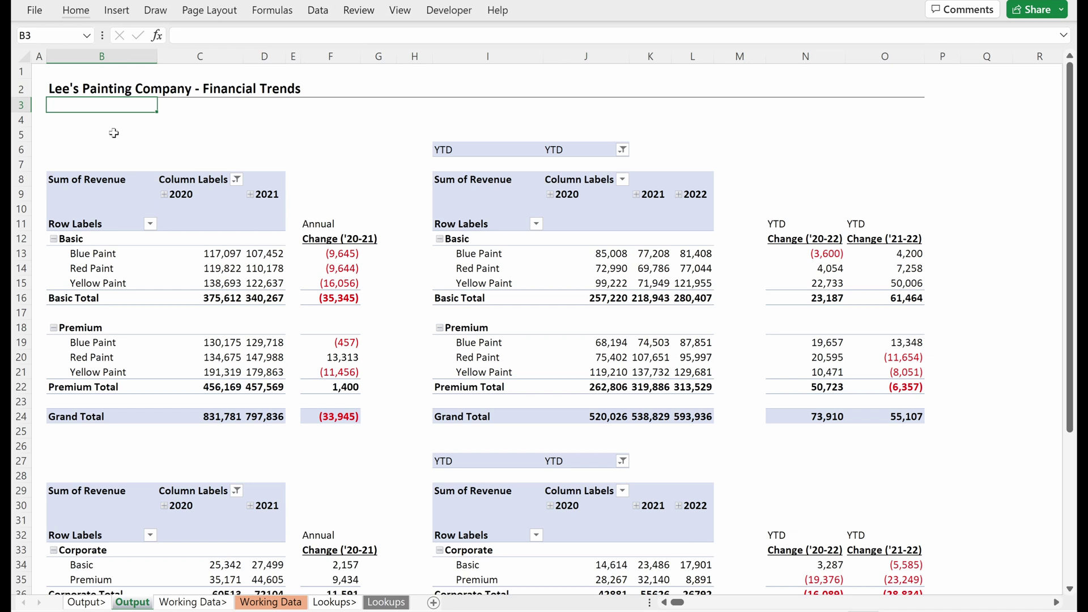
{"action": "type", "text": "Figures in $ "}
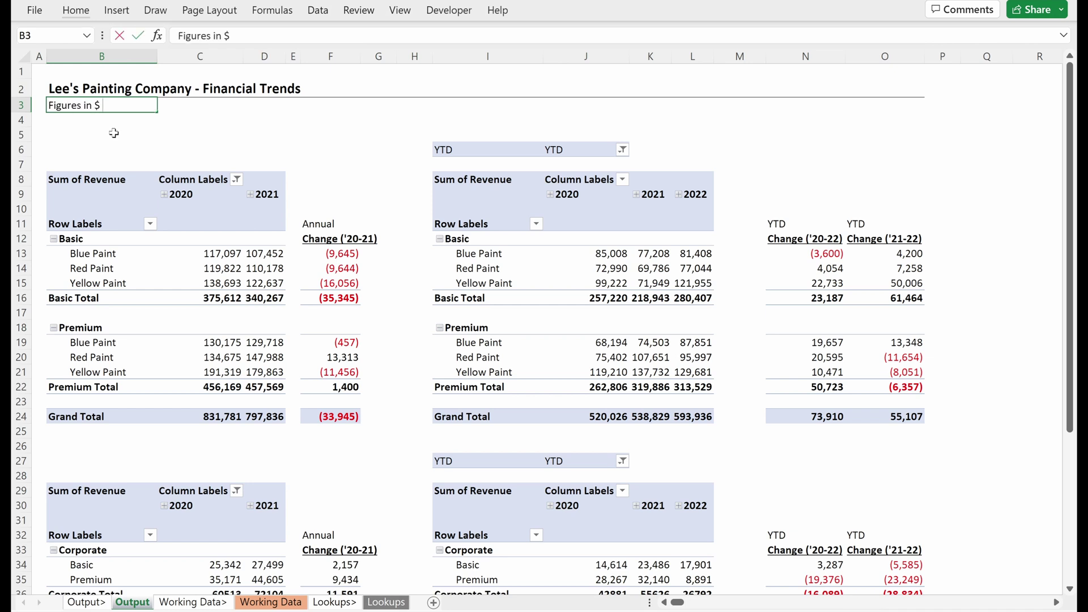
{"action": "type", "text": "USD"}
{"action": "key", "text": "alt+h"}
{"action": "type", "text": "fs"}
{"action": "type", "text": "9"}
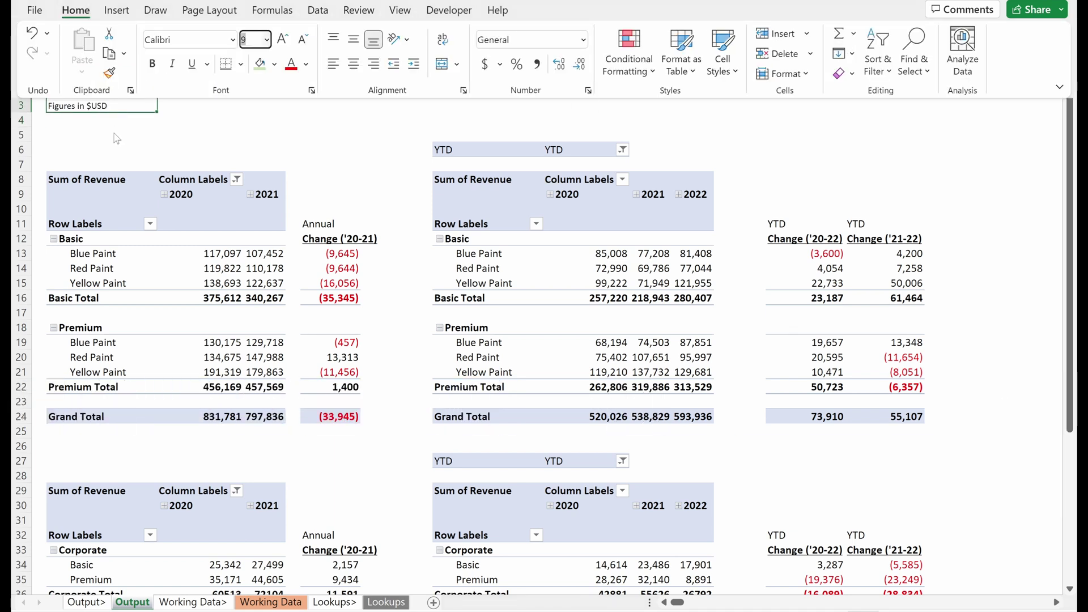
{"action": "key", "text": "Return"}
{"action": "key", "text": "Return"}
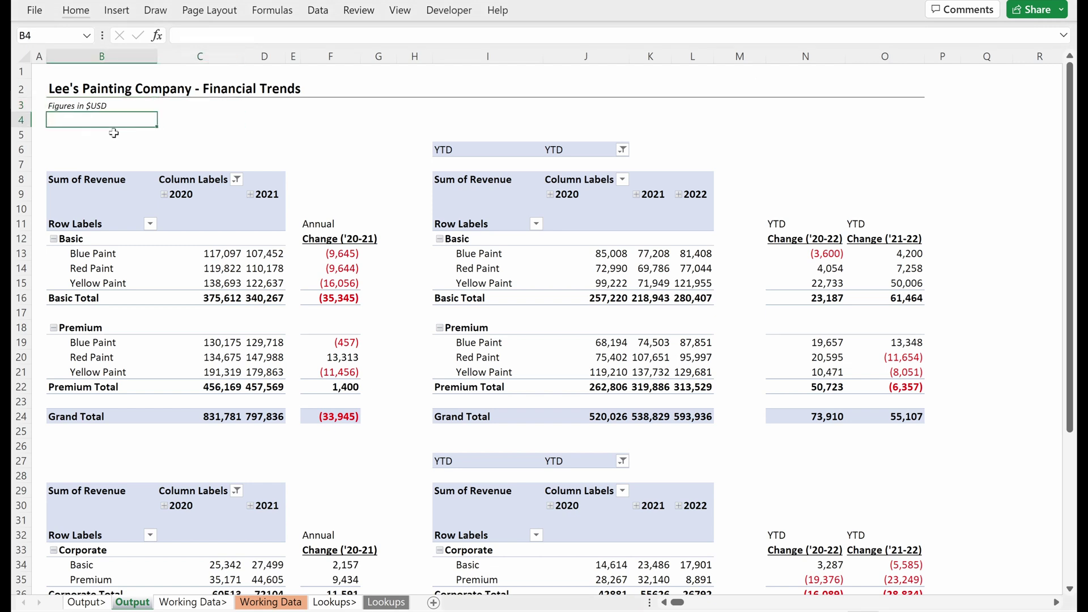
{"action": "key", "text": "Up"}
{"action": "left_click", "coordinate": [114, 132]}
{"action": "key", "text": "Down"}
{"action": "key", "text": "Right"}
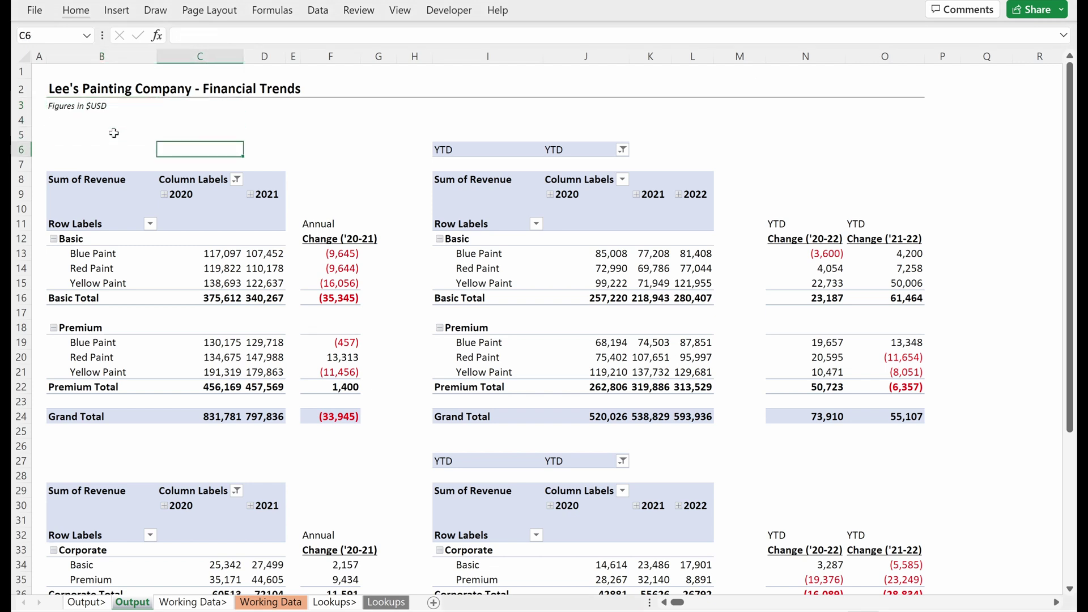
{"action": "key", "text": "Down"}
{"action": "key", "text": "Right"}
- Select rows 6 and 7 and insert two blank rows above the pivot tables
{"action": "key", "text": "Up"}
{"action": "key", "text": "Left"}
{"action": "key", "text": "Down"}
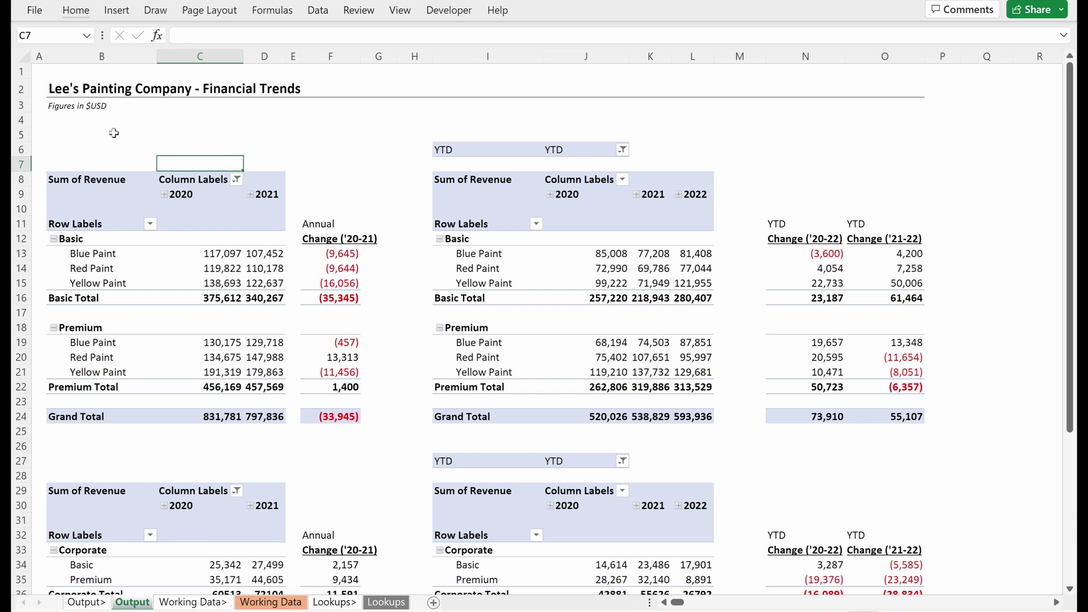
{"action": "key", "text": "Down"}
{"action": "key", "text": "Left"}
{"action": "key", "text": "Right"}
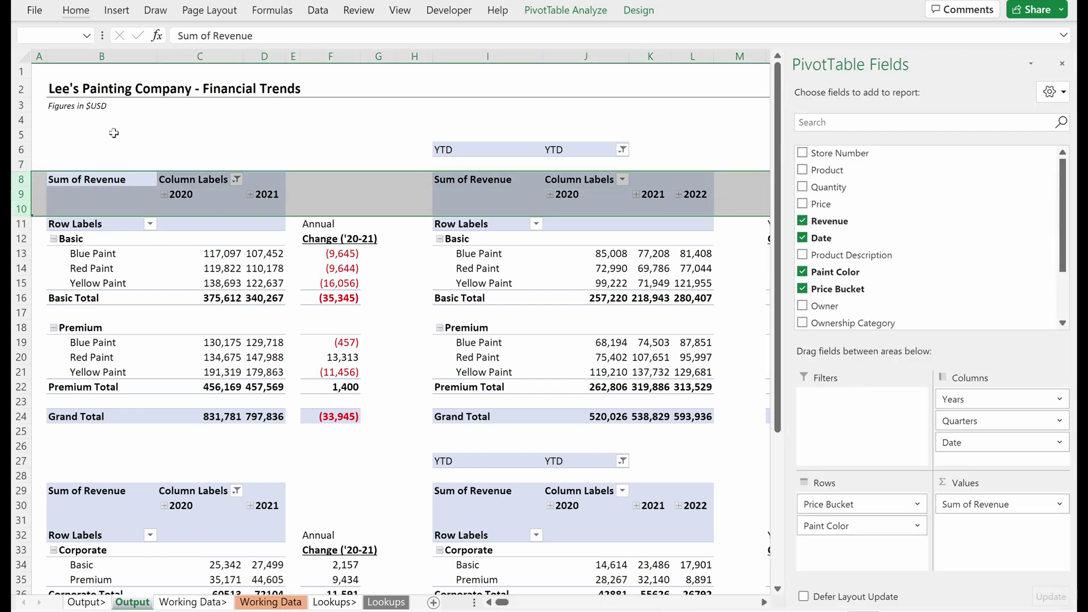
{"action": "key", "text": "Right"}
{"action": "key", "text": "Right"}
{"action": "key", "text": "Right"}
{"action": "key", "text": "Up"}
{"action": "key", "text": "Up"}
{"action": "key", "text": "Right"}
{"action": "key", "text": "Down"}
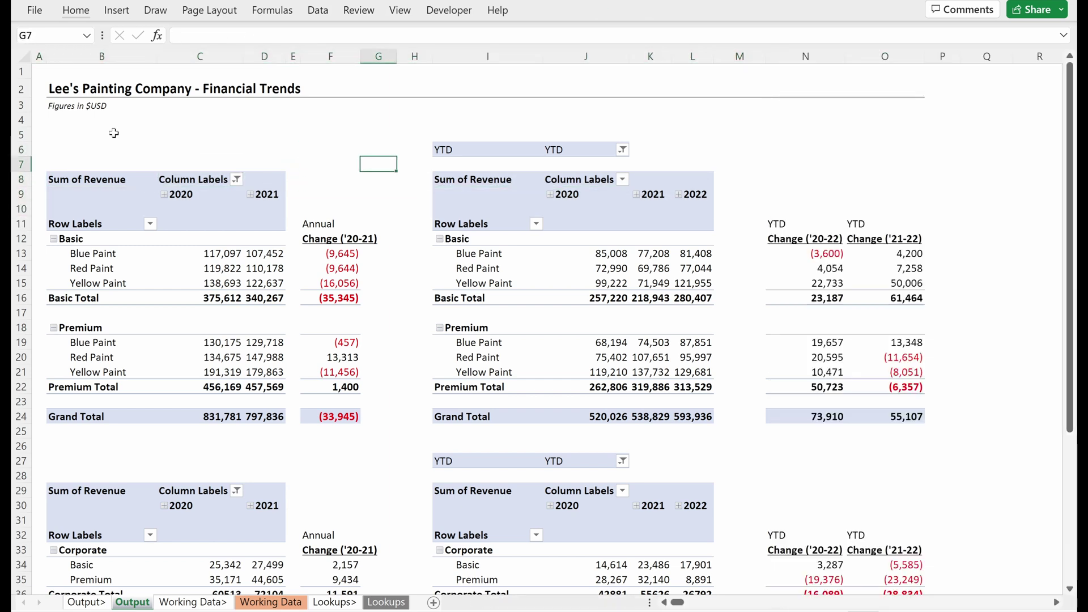
{"action": "key", "text": "Right"}
{"action": "key", "text": "Right"}
{"action": "key", "text": "Up"}
{"action": "key", "text": "Up"}
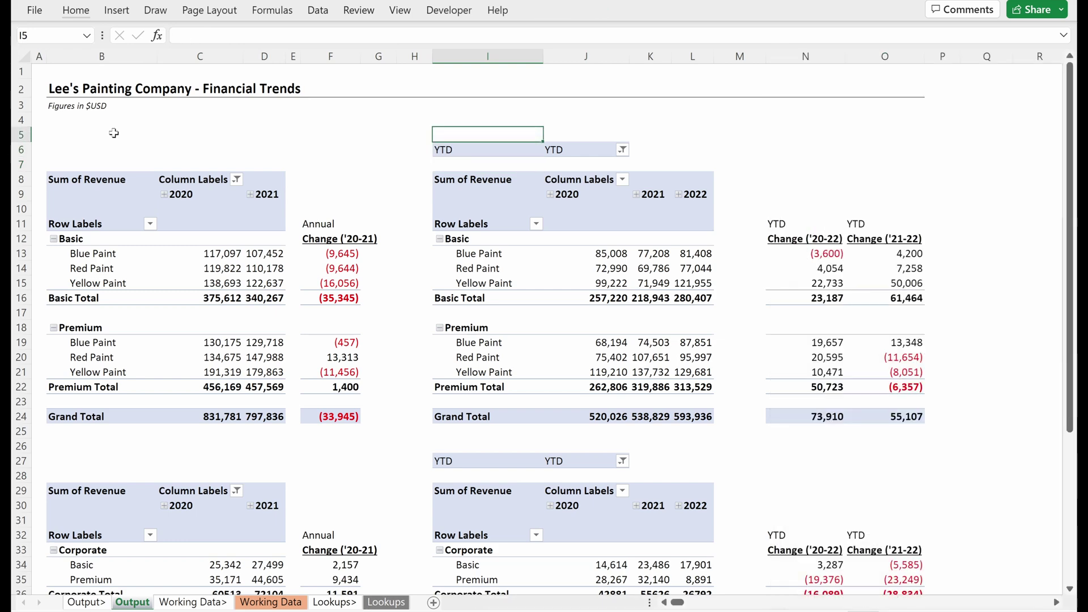
{"action": "key", "text": "Down"}
{"action": "key", "text": "Down"}
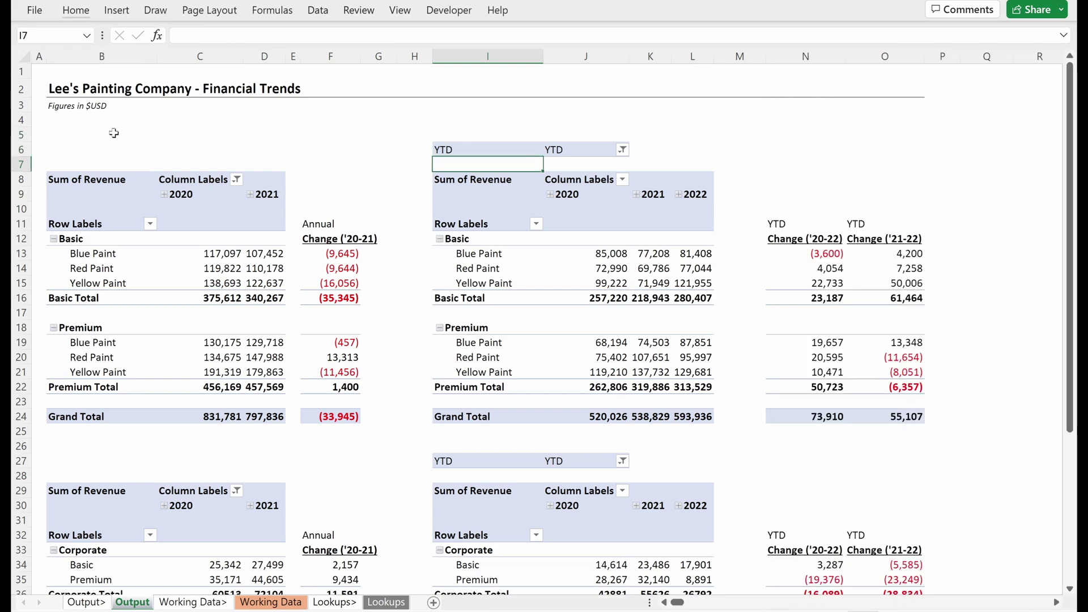
{"action": "key", "text": "Up"}
{"action": "key", "text": "shift+Down"}
{"action": "key", "text": "shift+space"}
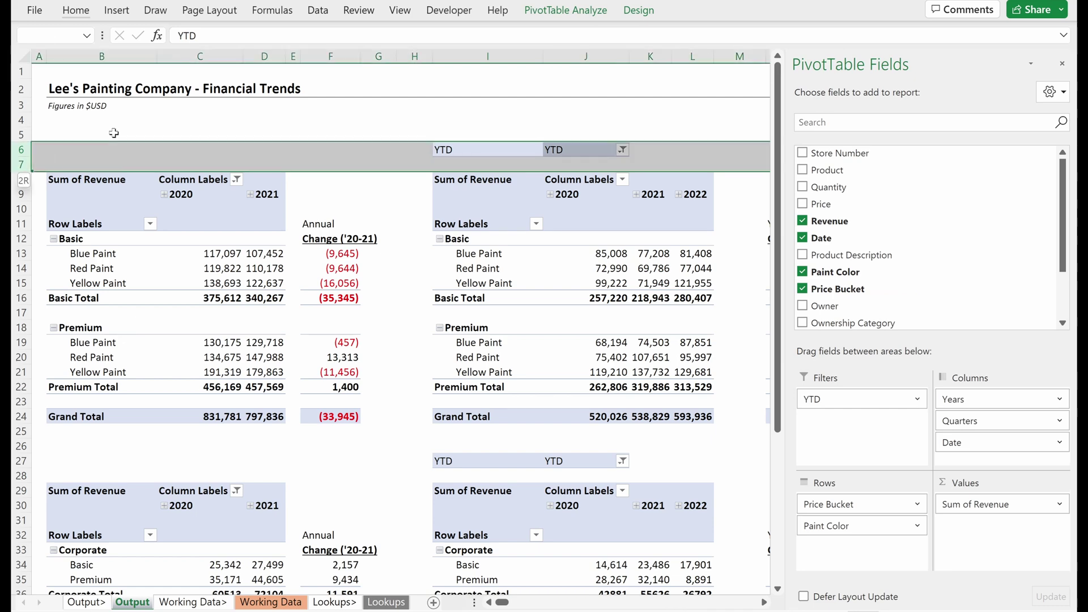
{"action": "key", "text": "ctrl+shift+plus"}
{"action": "key", "text": "Left"}
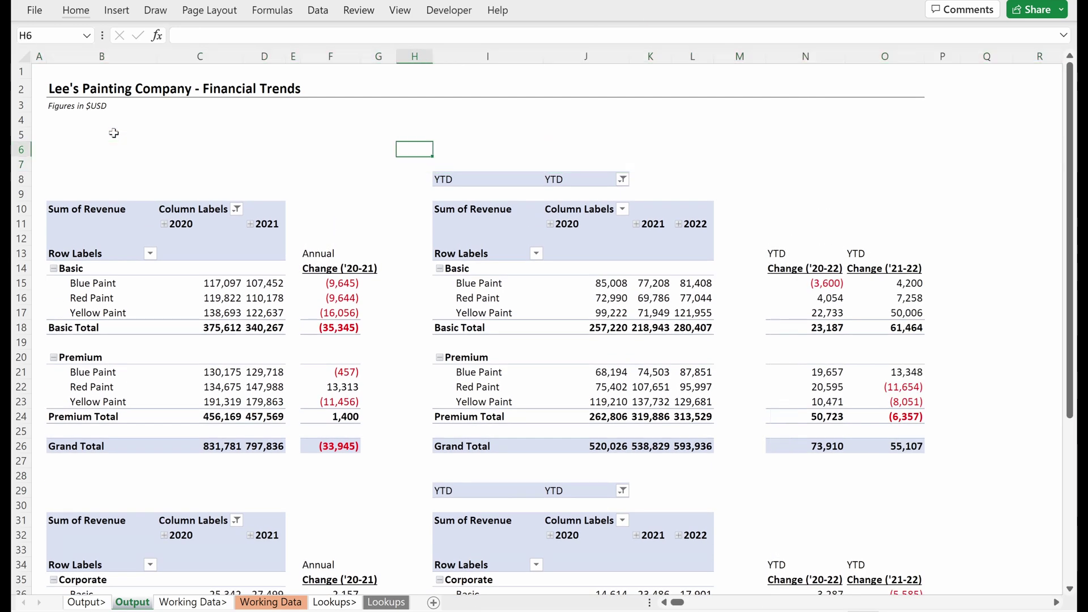
{"action": "key", "text": "Left"}
{"action": "key", "text": "Left"}
{"action": "key", "text": "Left"}
{"action": "key", "text": "Left"}
{"action": "key", "text": "Left"}
{"action": "key", "text": "Left"}
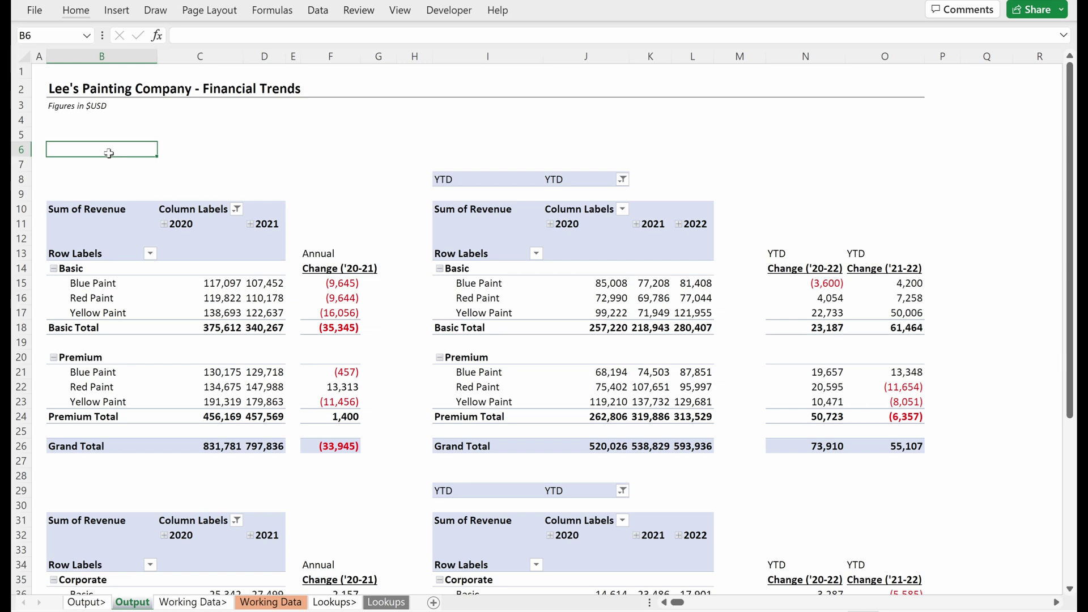
- Label B5 'Annual' and give B5:D5 the header formatting copied from the Working Data sheet
{"action": "key", "text": "Up"}
{"action": "type", "text": "Annnual"}
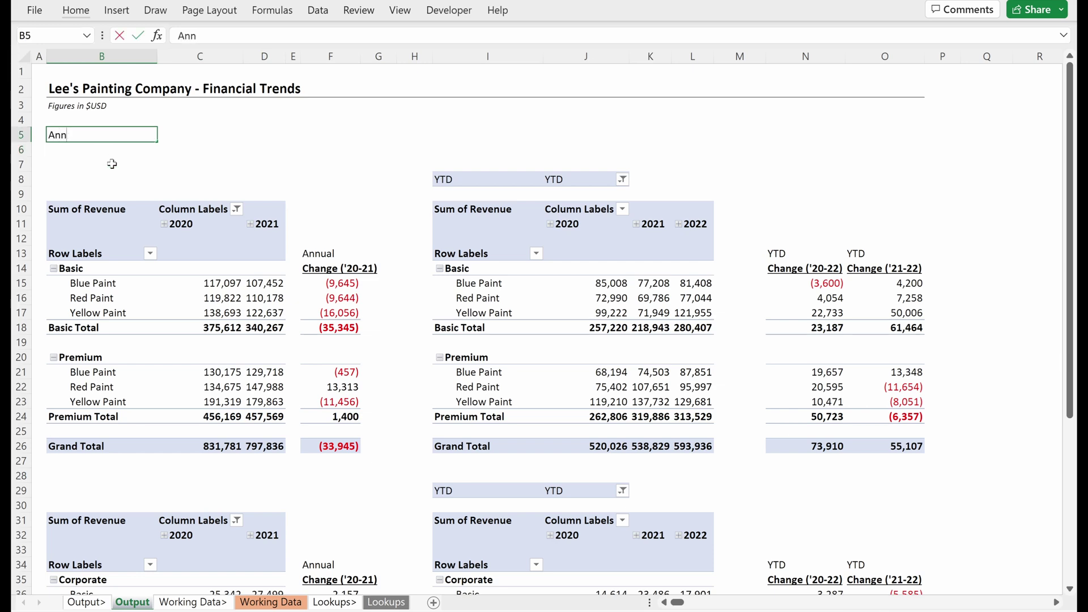
{"action": "key", "text": "Return"}
{"action": "key", "text": "ctrl+Page_Down"}
{"action": "key", "text": "ctrl+Page_Down"}
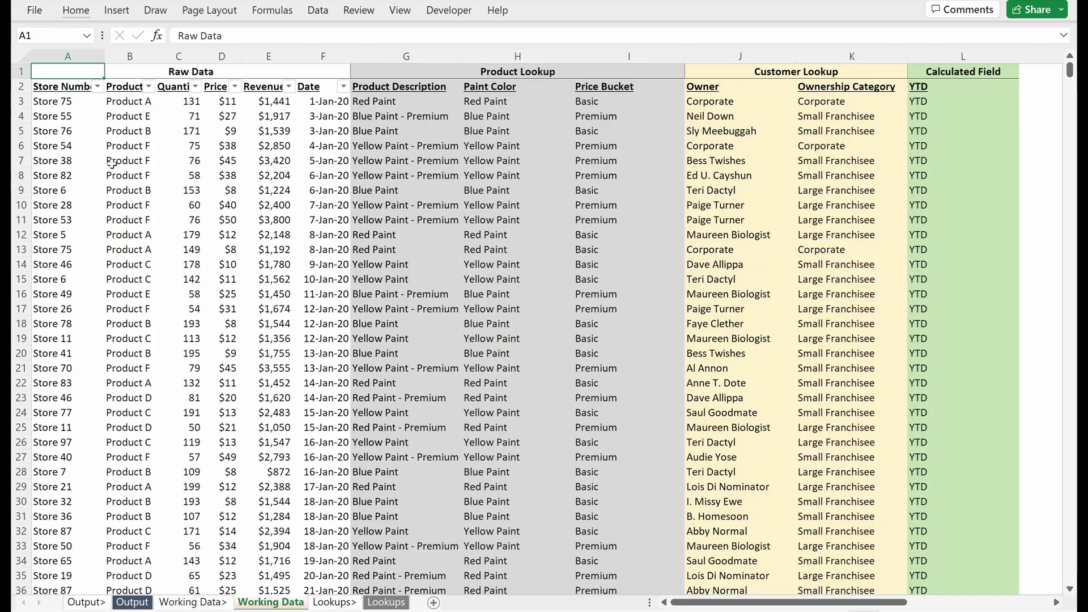
{"action": "key", "text": "Right"}
{"action": "key", "text": "Right"}
{"action": "key", "text": "Right"}
{"action": "key", "text": "Right"}
{"action": "key", "text": "Right"}
{"action": "key", "text": "Right"}
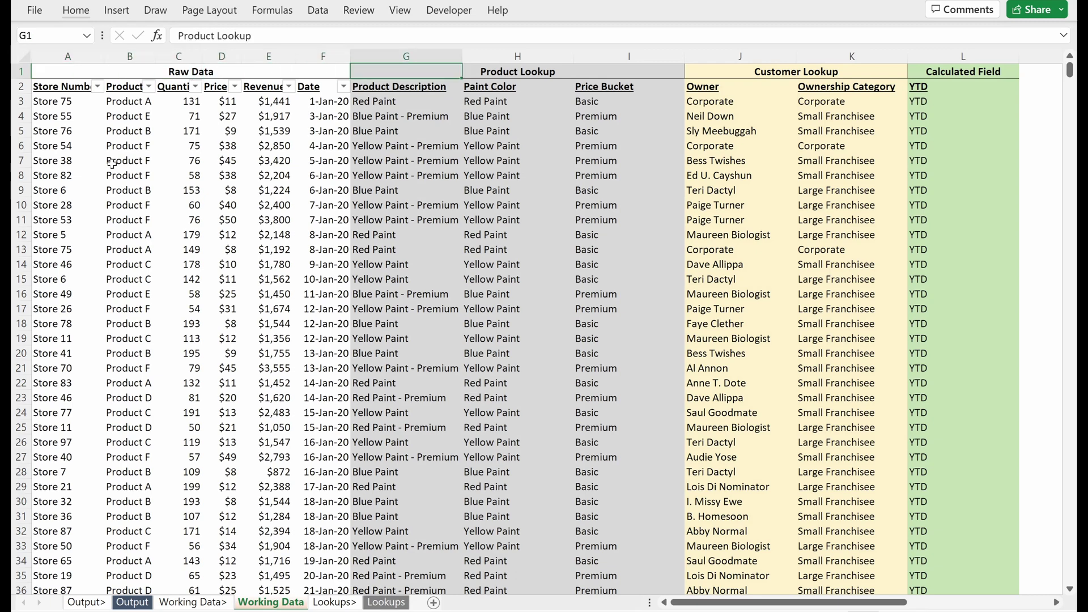
{"action": "key", "text": "shift+Right"}
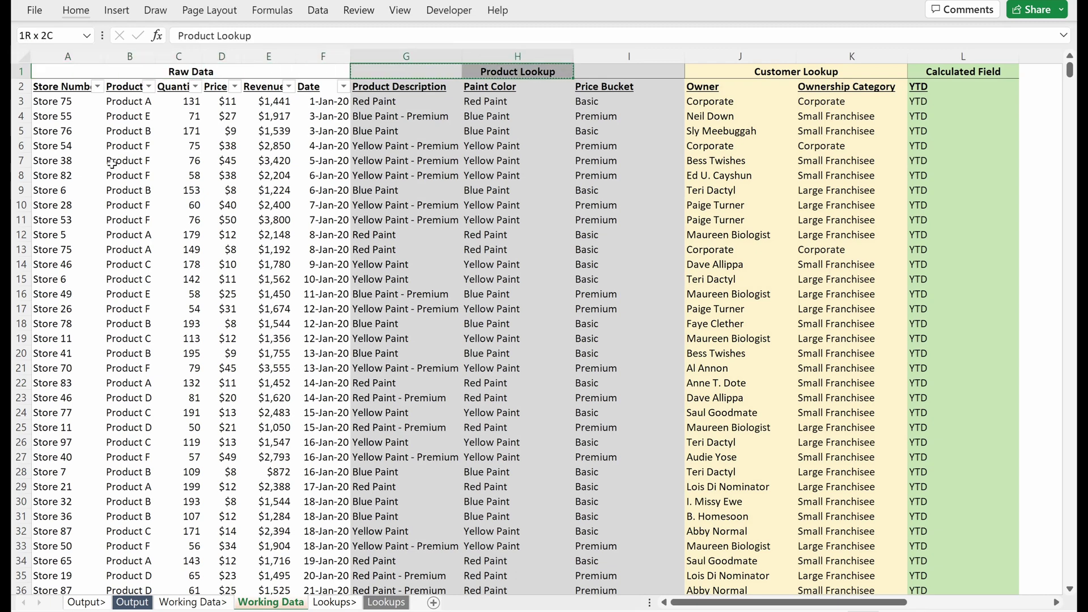
{"action": "key", "text": "ctrl+Page_Up"}
{"action": "key", "text": "ctrl+Page_Up"}
{"action": "key", "text": "Up"}
{"action": "key", "text": "shift+Right"}
{"action": "key", "text": "shift+Right"}
{"action": "key", "text": "ctrl+alt+v"}
{"action": "key", "text": "t"}
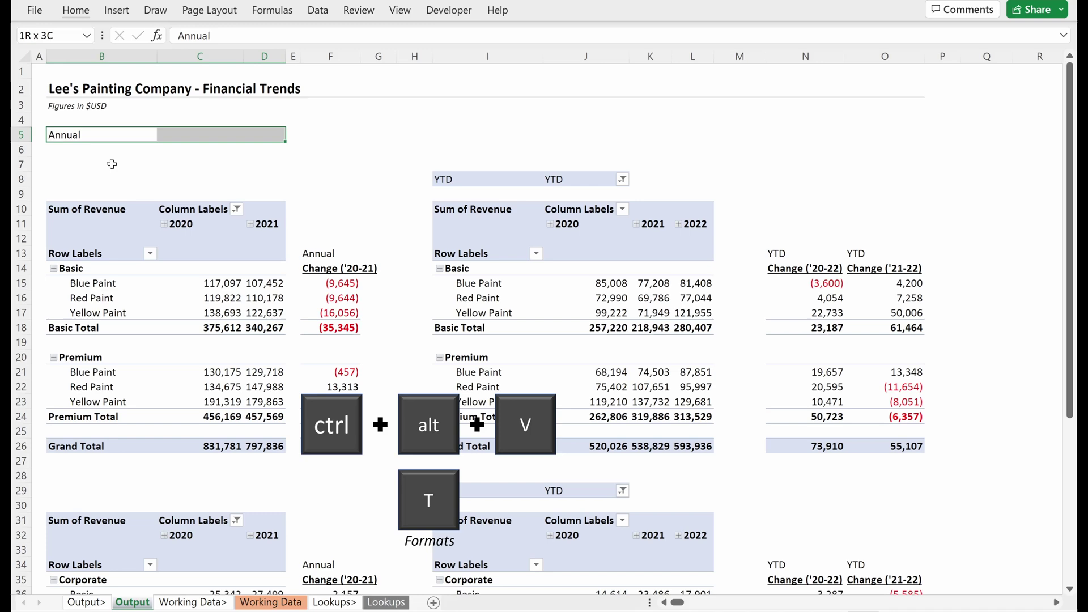
{"action": "key", "text": "Return"}
- Link C6 to the 2020 pivot heading with =C11 and fill it right to D6
{"action": "key", "text": "Right"}
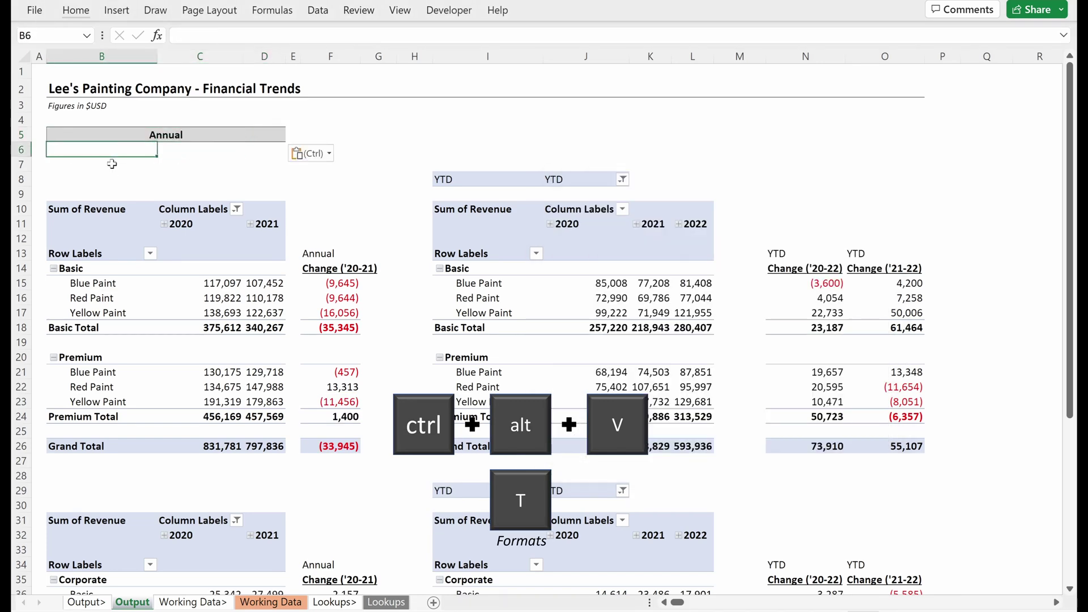
{"action": "key", "text": "Left"}
{"action": "key", "text": "Down"}
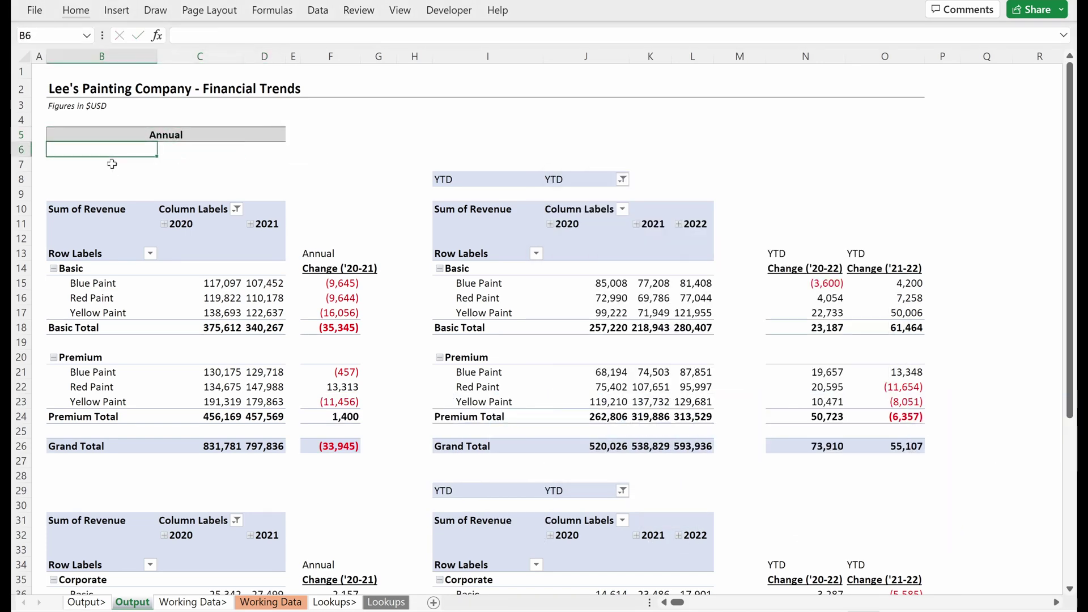
{"action": "key", "text": "Right"}
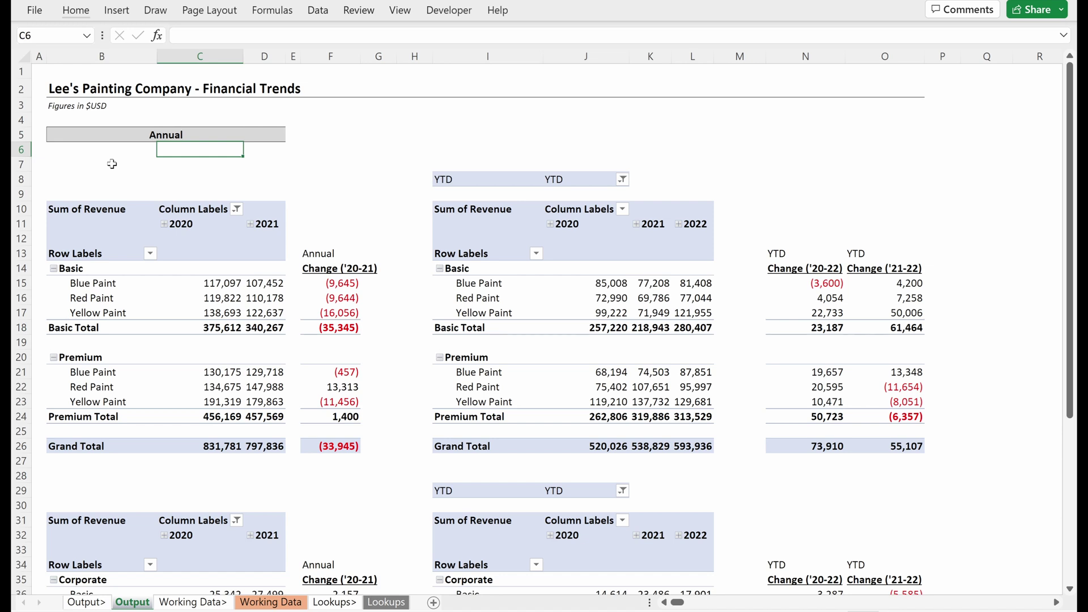
{"action": "type", "text": "="}
{"action": "key", "text": "Down"}
{"action": "key", "text": "Down"}
{"action": "key", "text": "Down"}
{"action": "key", "text": "Down"}
{"action": "key", "text": "Down"}
{"action": "key", "text": "ctrl+Return"}
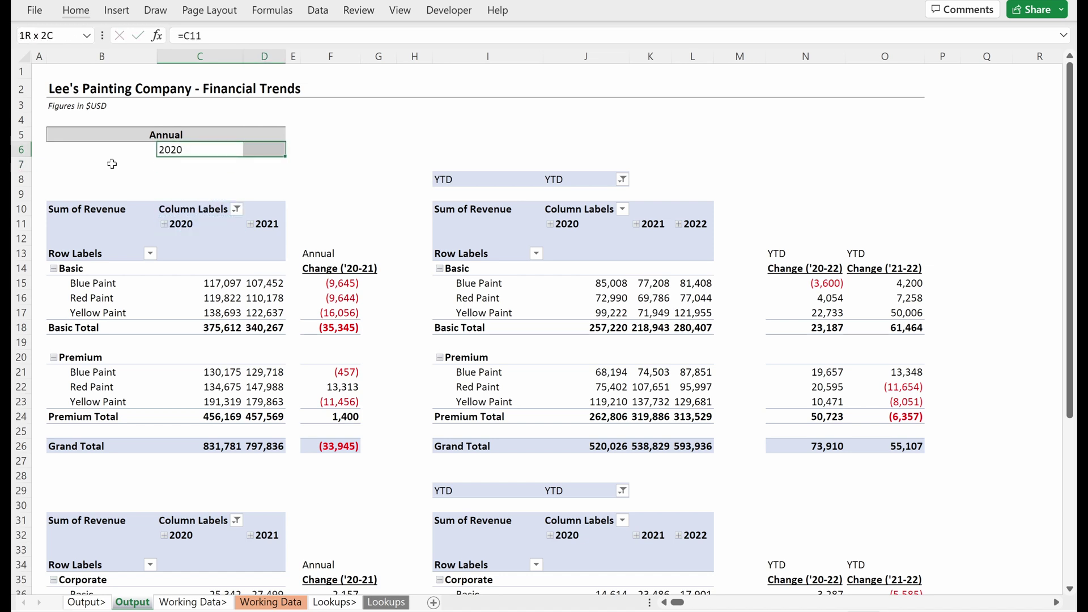
{"action": "key", "text": "ctrl+r"}
- Right-align and bold the 2020–2021 year headings and label B6 'Revenue'
{"action": "key", "text": "alt+h"}
{"action": "key", "text": "a"}
{"action": "key", "text": "r"}
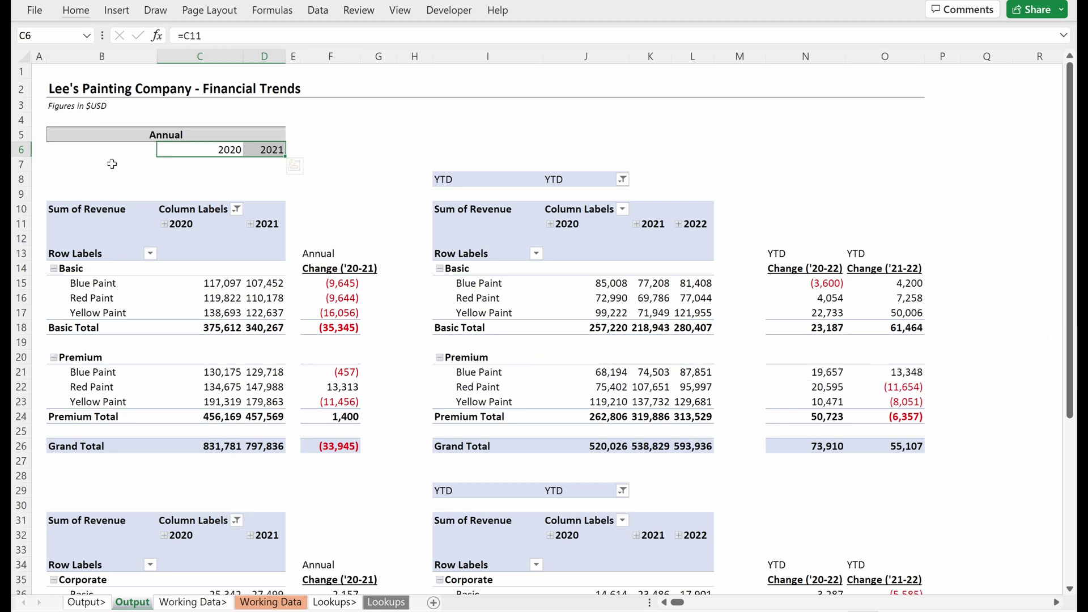
{"action": "key", "text": "ctrl+i"}
{"action": "key", "text": "ctrl+b"}
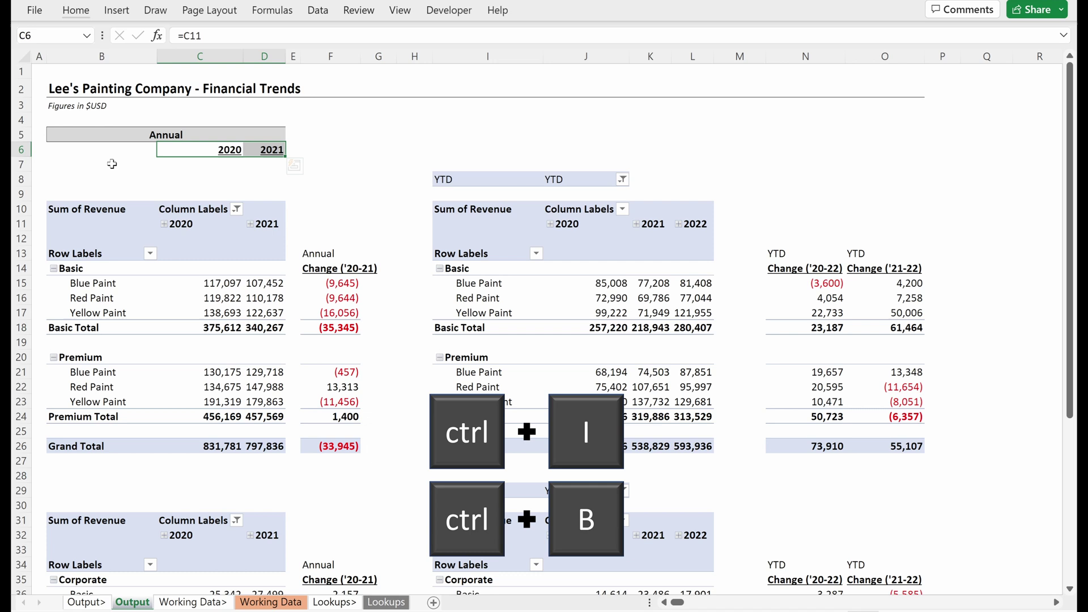
{"action": "key", "text": "Left"}
{"action": "type", "text": "Revenue"}
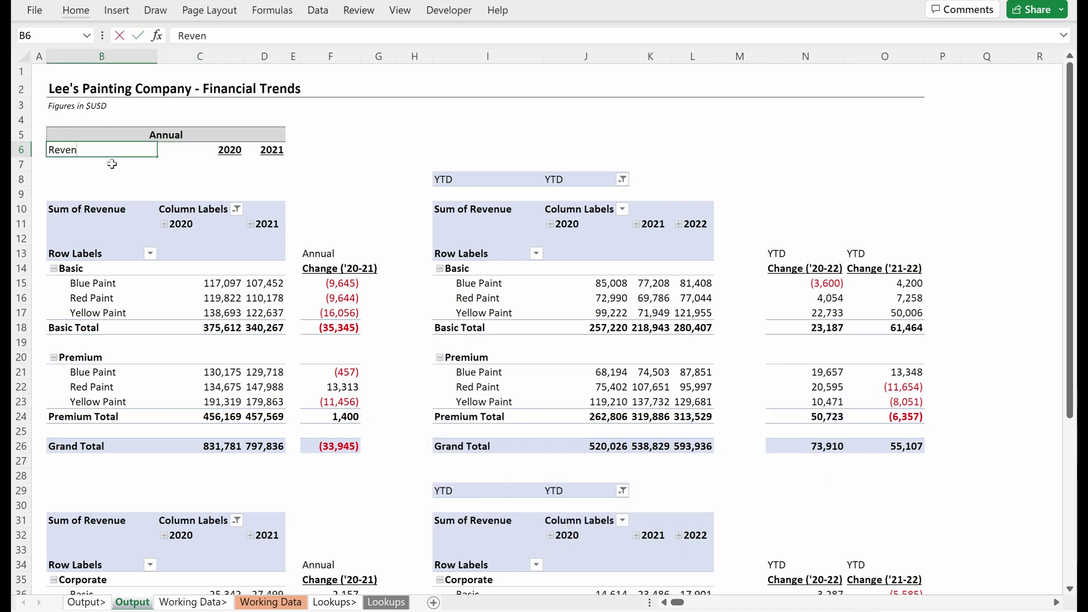
{"action": "key", "text": "Return"}
- Copy the B5:D6 Annual header block to I5 and rename its heading to 'YTD'
{"action": "key", "text": "Up"}
{"action": "key", "text": "shift+Up"}
{"action": "key", "text": "shift+Right"}
{"action": "key", "text": "shift+Right"}
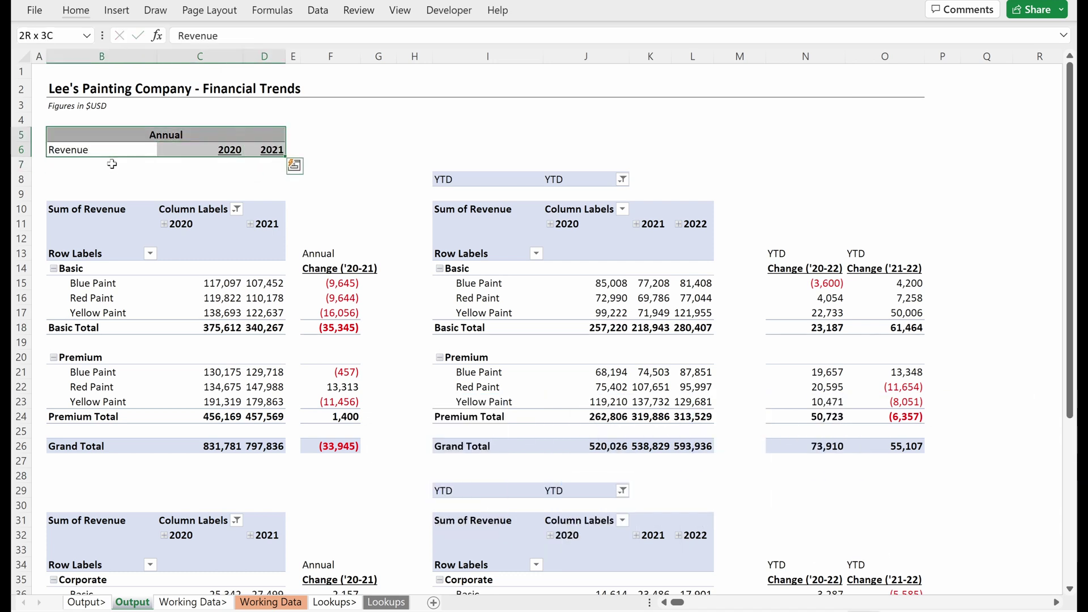
{"action": "key", "text": "ctrl+c"}
{"action": "key", "text": "Right"}
{"action": "key", "text": "Right"}
{"action": "key", "text": "Right"}
{"action": "key", "text": "Right"}
{"action": "key", "text": "Up"}
- Fill the YTD year headings across to L6 to add 2022
{"action": "key", "text": "Right"}
{"action": "key", "text": "Right"}
{"action": "key", "text": "Right"}
{"action": "key", "text": "ctrl+v"}
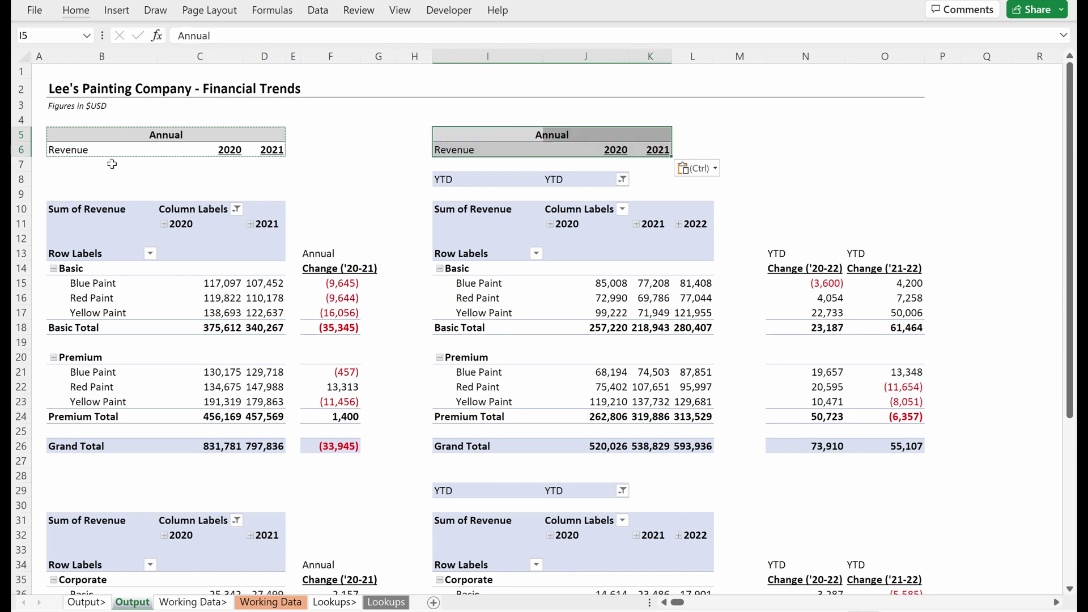
{"action": "type", "text": "YTD"}
{"action": "key", "text": "Return"}
{"action": "key", "text": "Right"}
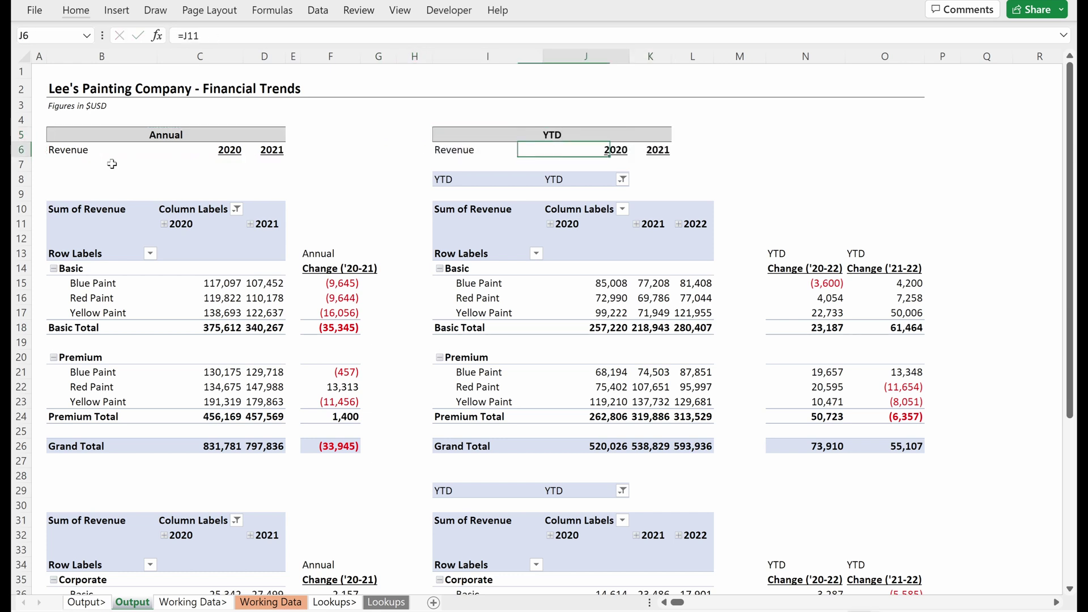
{"action": "key", "text": "Right"}
{"action": "key", "text": "shift+Right"}
{"action": "key", "text": "ctrl+r"}
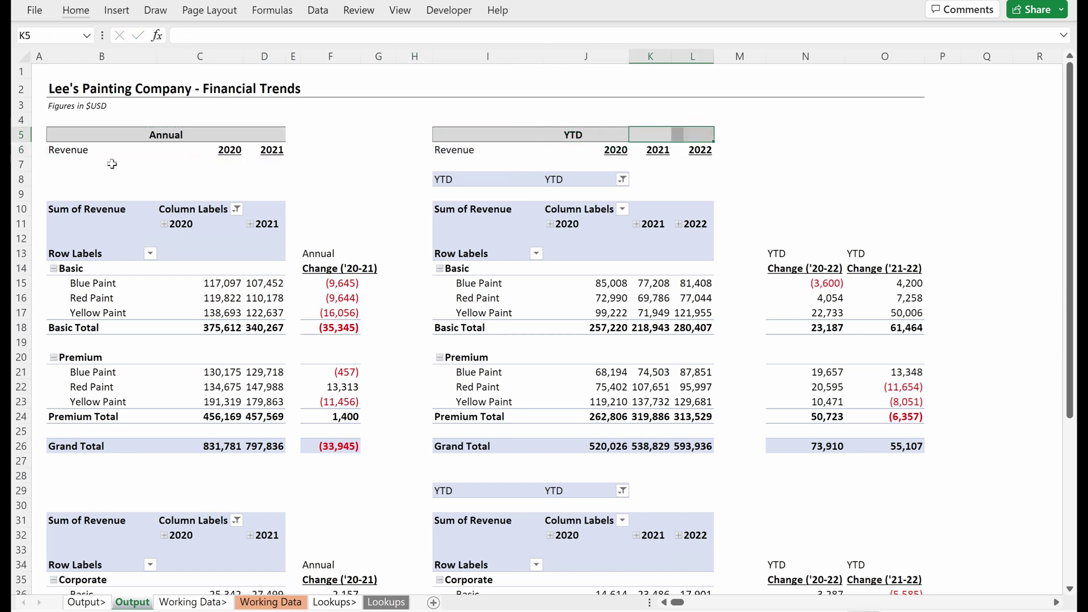
{"action": "key", "text": "Down"}
{"action": "key", "text": "Left"}
{"action": "key", "text": "Left"}
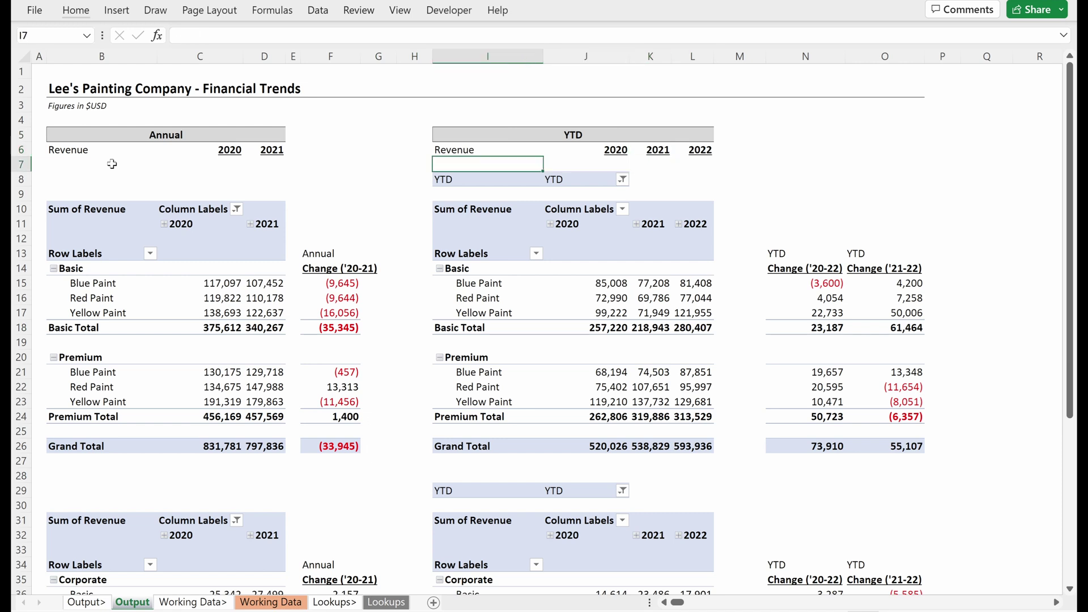
- Set rows 7–13 to a row height of 0 to hide them
{"action": "key", "text": "Home"}
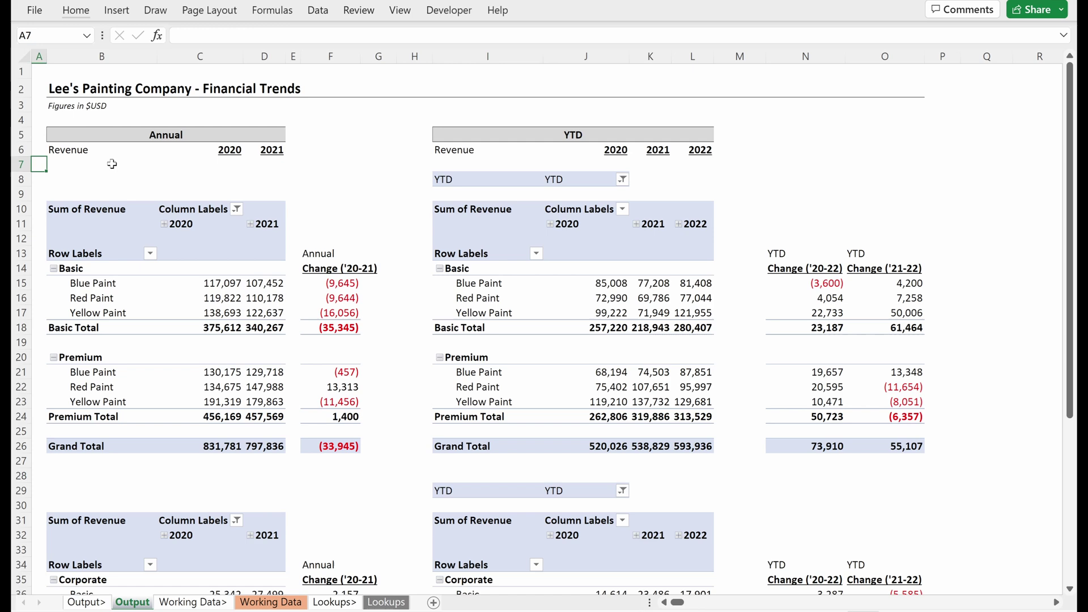
{"action": "key", "text": "shift+Down"}
{"action": "key", "text": "shift+Down"}
{"action": "key", "text": "shift+Down"}
{"action": "key", "text": "shift+Down"}
{"action": "key", "text": "shift+Down"}
{"action": "key", "text": "shift+Down"}
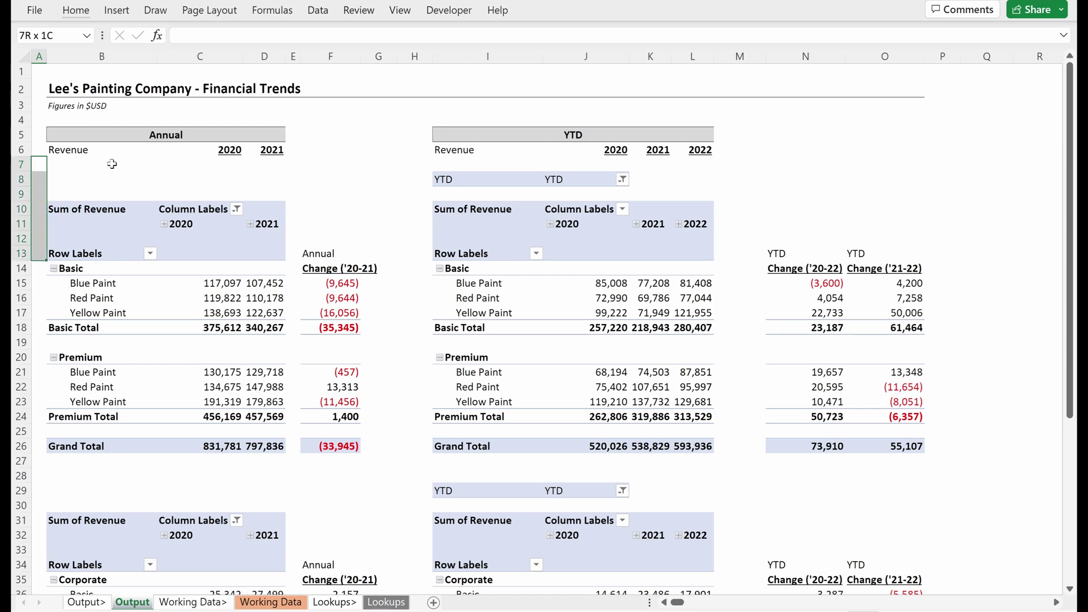
{"action": "key", "text": "alt+h"}
{"action": "key", "text": "o"}
{"action": "key", "text": "h"}
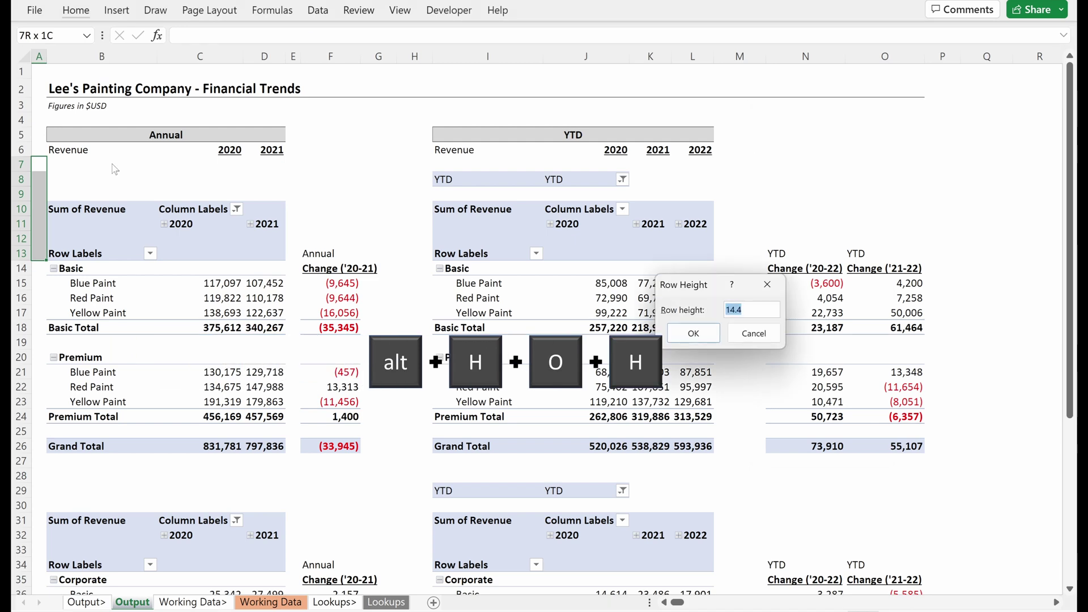
{"action": "type", "text": "0"}
{"action": "key", "text": "Return"}
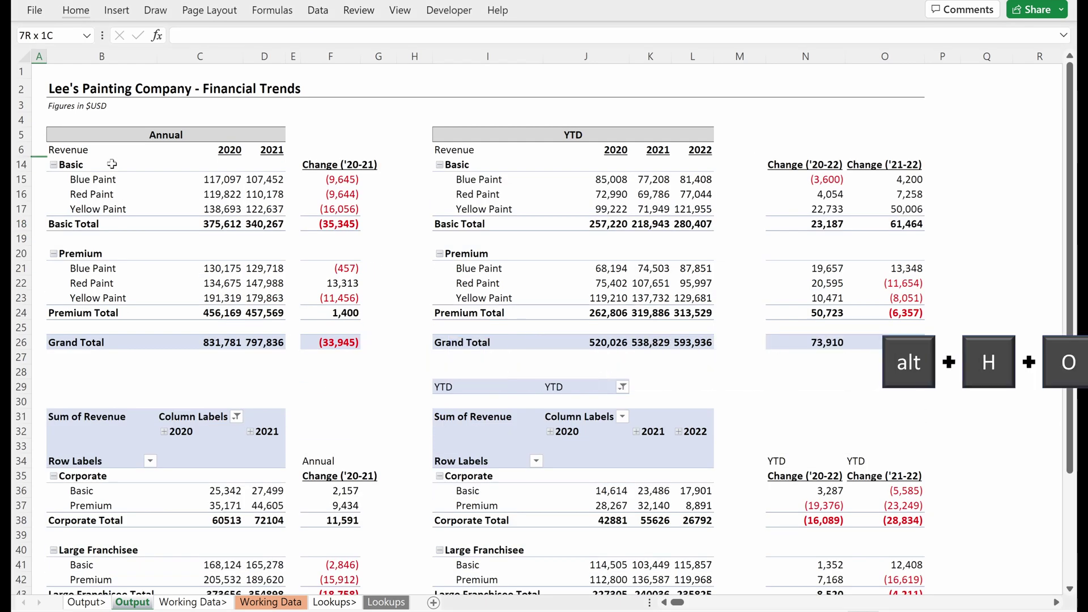
- Unhide rows 7–13 and group them as Rows with Shift+Alt+Right
{"action": "key", "text": "shift+Up"}
{"action": "key", "text": "shift+Down"}
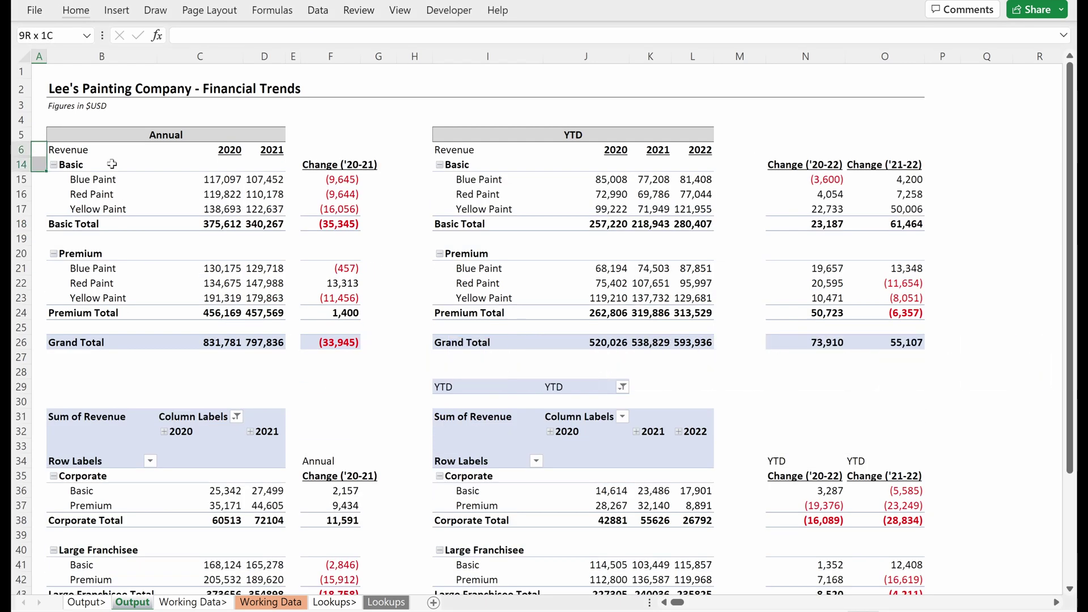
{"action": "key", "text": "shift+Up"}
{"action": "key", "text": "ctrl+z"}
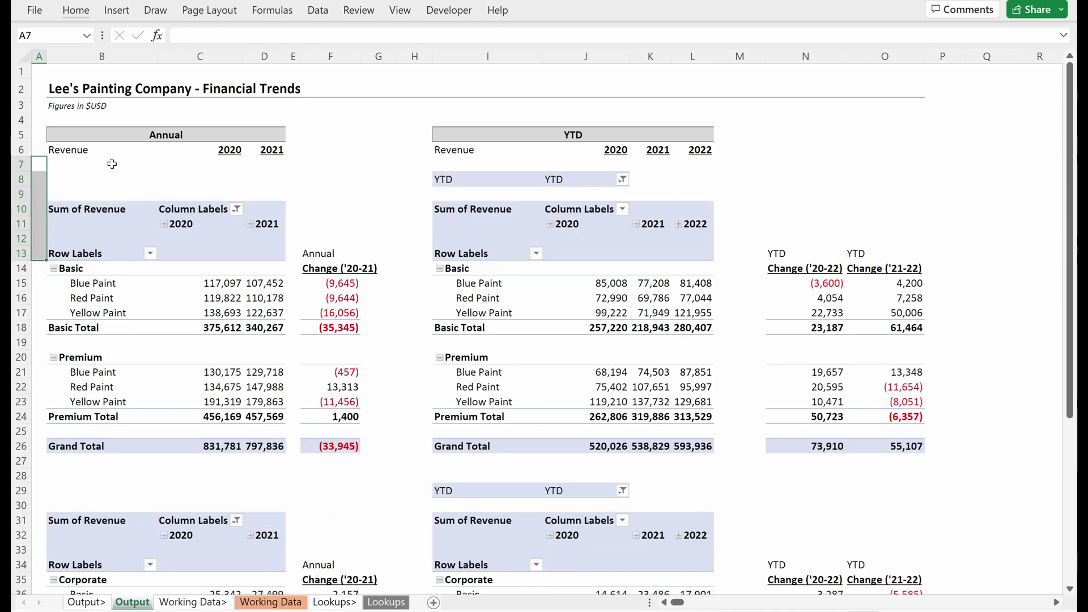
{"action": "key", "text": "shift+alt+Right"}
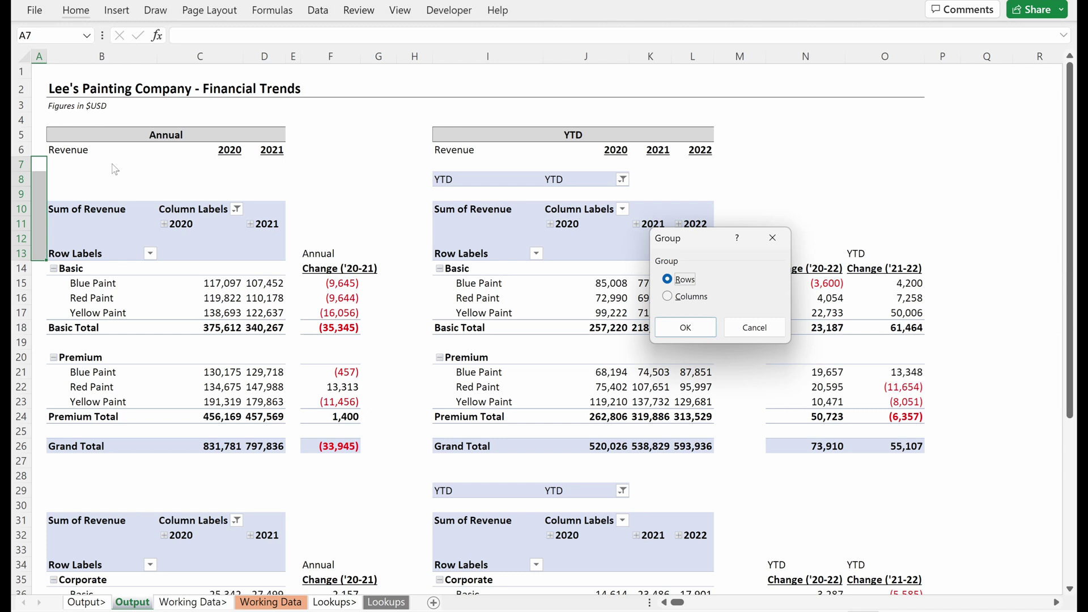
{"action": "key", "text": "Return"}
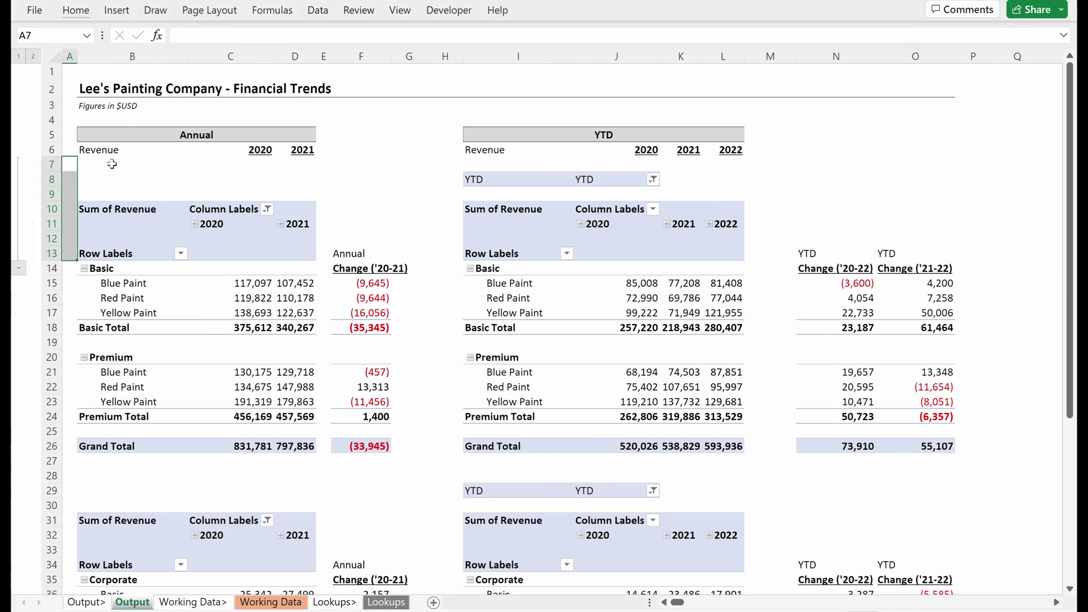
{"action": "left_click", "coordinate": [19, 268]}
{"action": "left_click", "coordinate": [19, 164]}
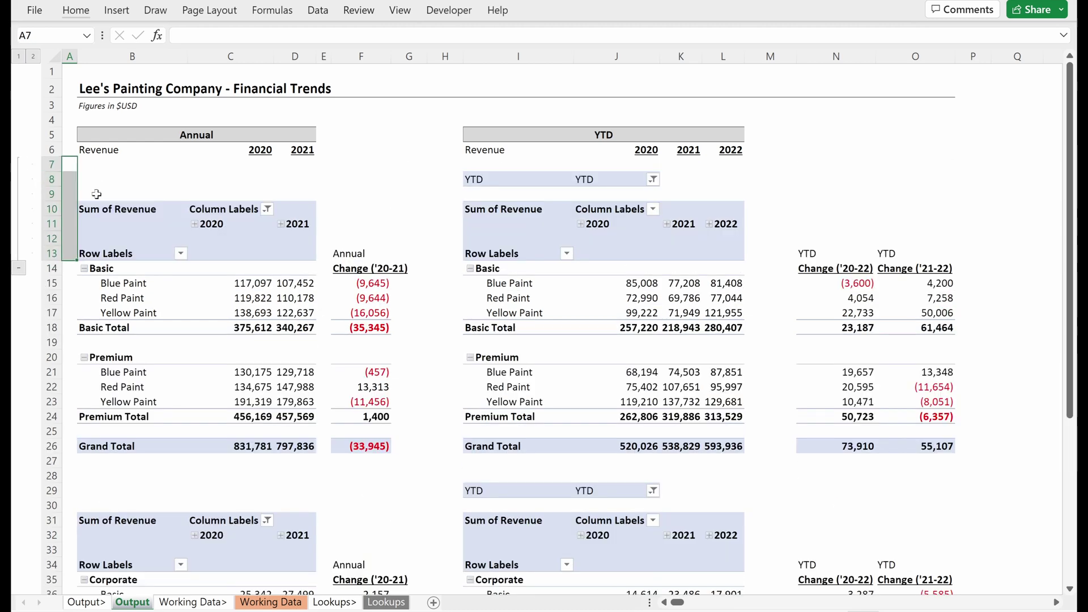
{"action": "left_click", "coordinate": [99, 200]}
{"action": "key", "text": "Left"}
{"action": "key", "text": "alt"}
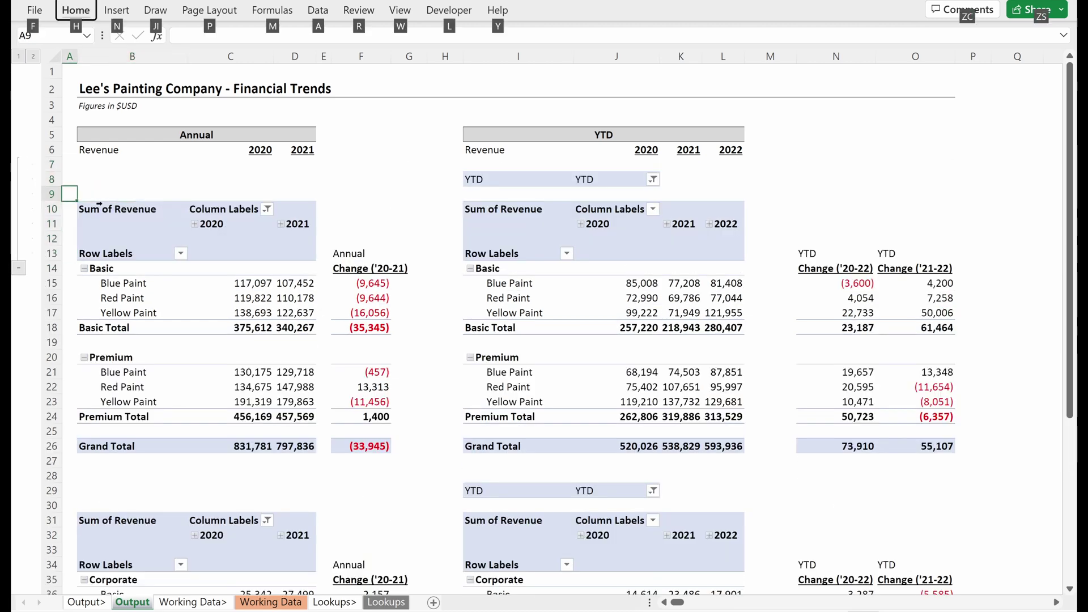
{"action": "key", "text": "a"}
{"action": "key", "text": "h"}
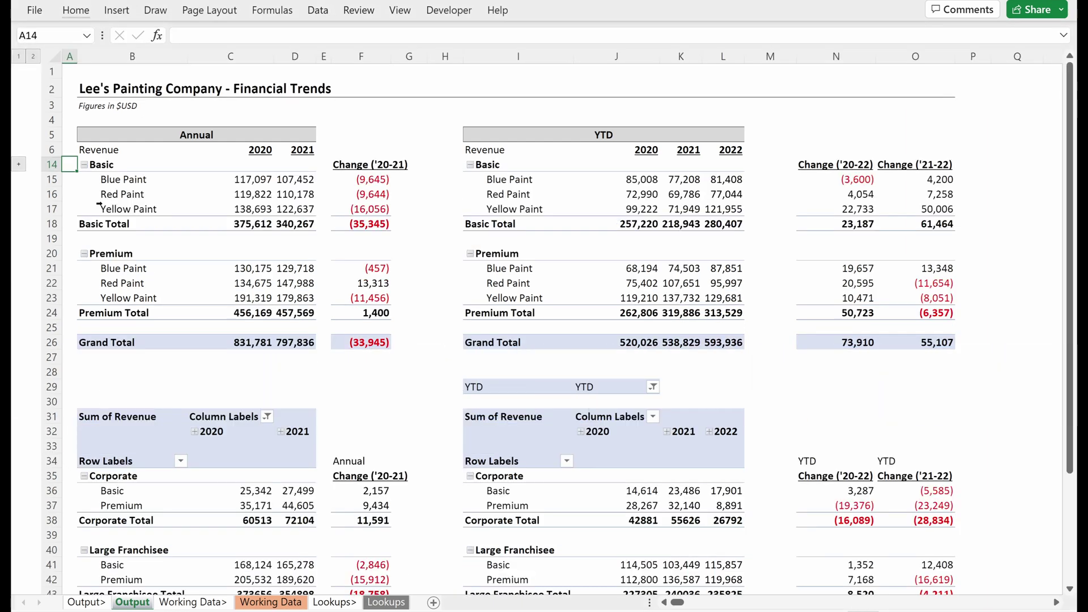
{"action": "key", "text": "alt"}
{"action": "key", "text": "a"}
{"action": "key", "text": "j"}
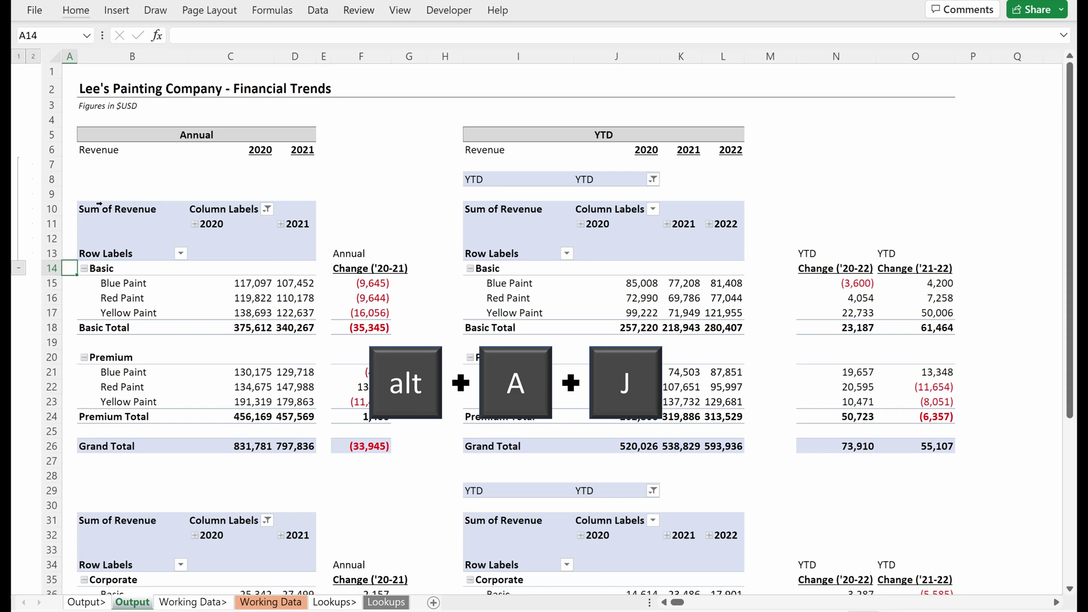
{"action": "key", "text": "Right"}
{"action": "key", "text": "Up"}
{"action": "key", "text": "Up"}
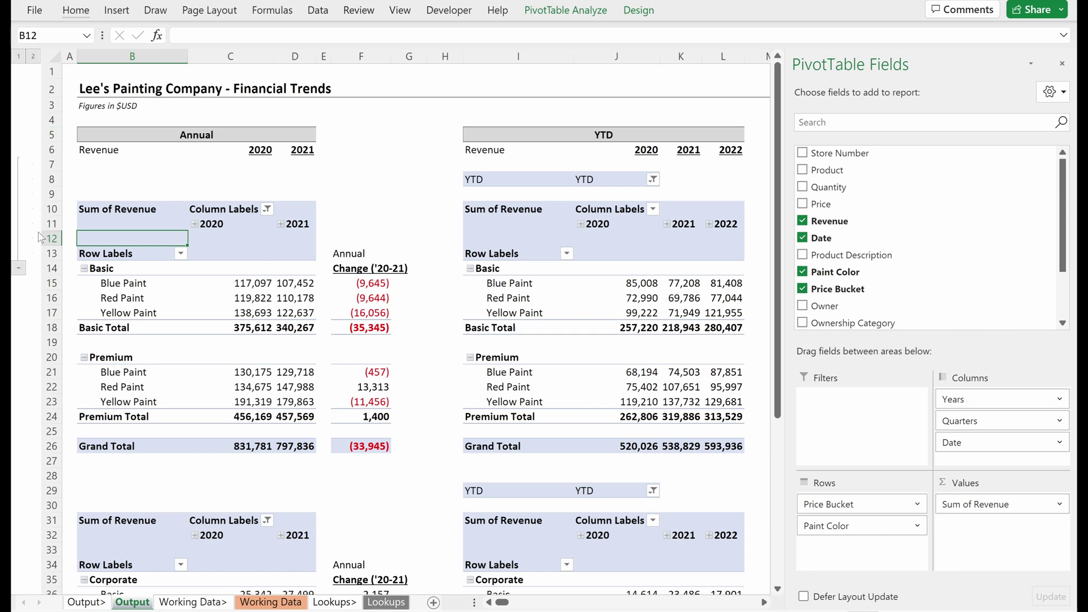
- Collapse rows 7–13 and make both Revenue labels underlined and italic
{"action": "left_click", "coordinate": [20, 268]}
{"action": "left_click", "coordinate": [19, 165]}
{"action": "left_click", "coordinate": [18, 268]}
{"action": "left_click", "coordinate": [686, 196]}
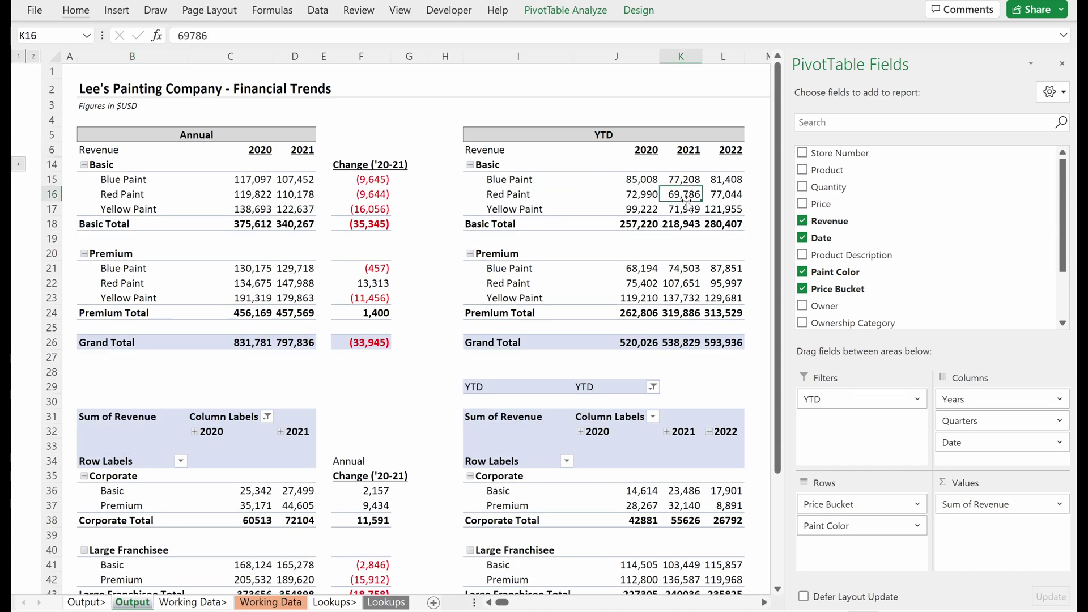
{"action": "key", "text": "ctrl+Home"}
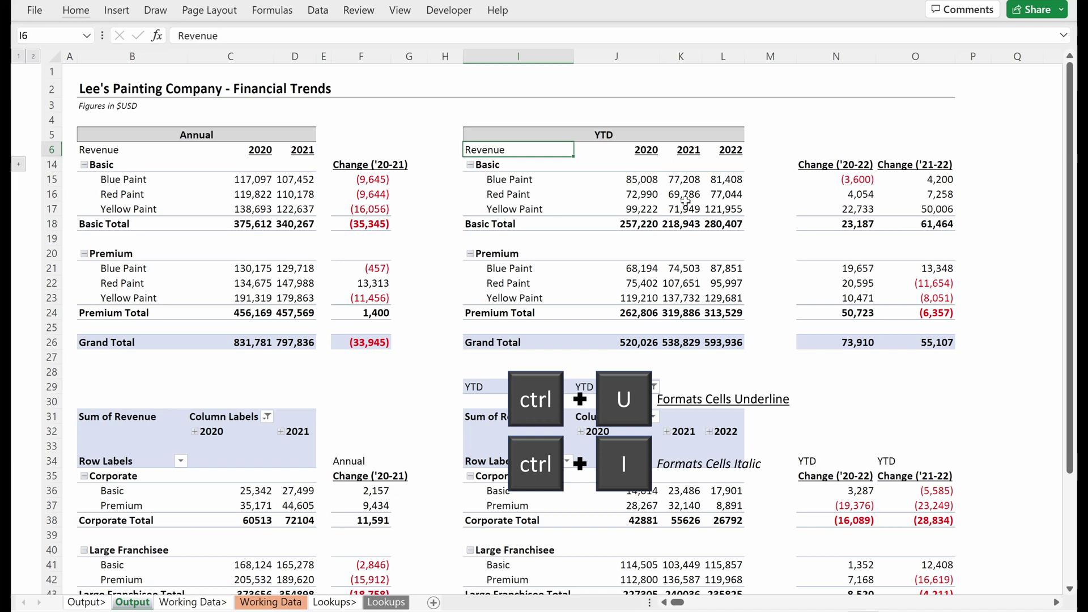
{"action": "key", "text": "ctrl+u"}
{"action": "key", "text": "ctrl+i"}
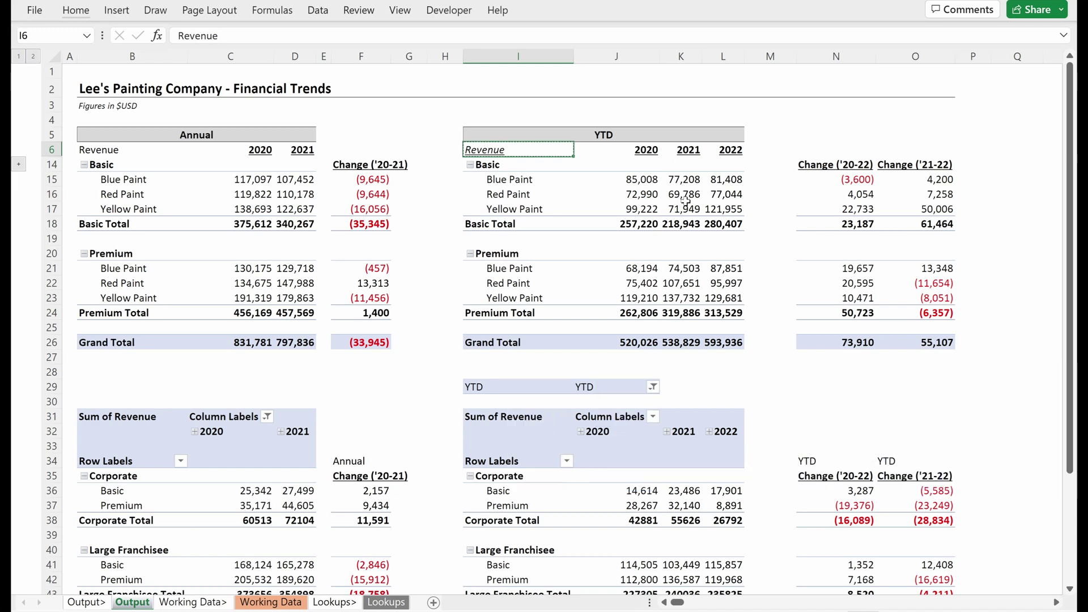
{"action": "key", "text": "ctrl+c"}
{"action": "key", "text": "Left"}
{"action": "key", "text": "Left"}
{"action": "key", "text": "Left"}
{"action": "key", "text": "Left"}
{"action": "key", "text": "Left"}
{"action": "key", "text": "Left"}
{"action": "key", "text": "Left"}
{"action": "key", "text": "ctrl+alt+v"}
{"action": "key", "text": "Return"}
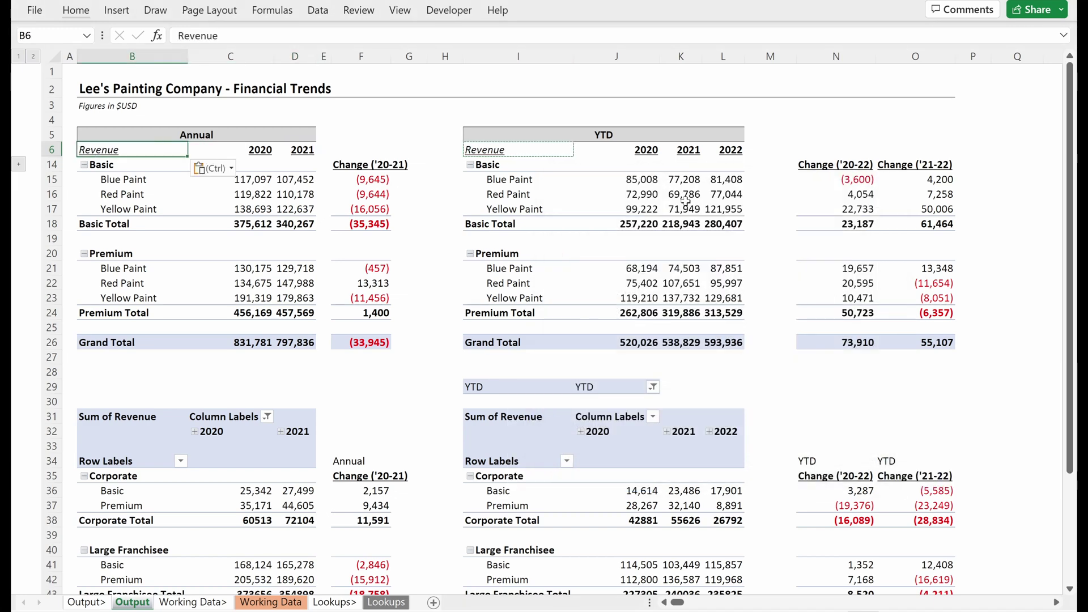
- Copy the Change ('20-21) label into F6 and trim it to just 'Change'
{"action": "key", "text": "Down"}
{"action": "key", "text": "Right"}
{"action": "key", "text": "Right"}
{"action": "key", "text": "Right"}
{"action": "key", "text": "Right"}
{"action": "key", "text": "Right"}
{"action": "key", "text": "Right"}
{"action": "key", "text": "Right"}
{"action": "key", "text": "Left"}
{"action": "key", "text": "Left"}
{"action": "key", "text": "Left"}
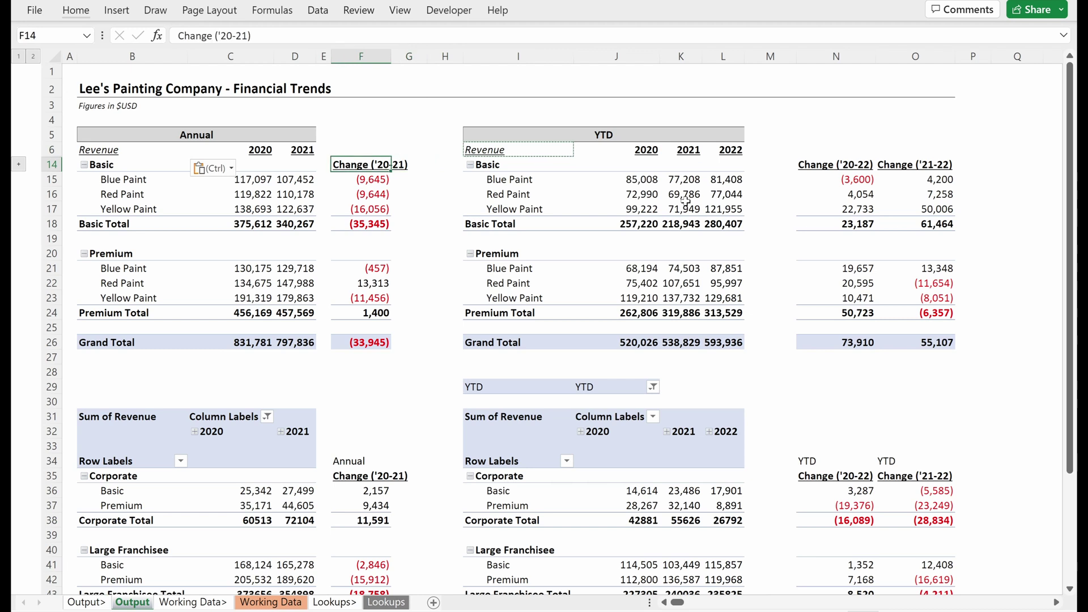
{"action": "key", "text": "Escape"}
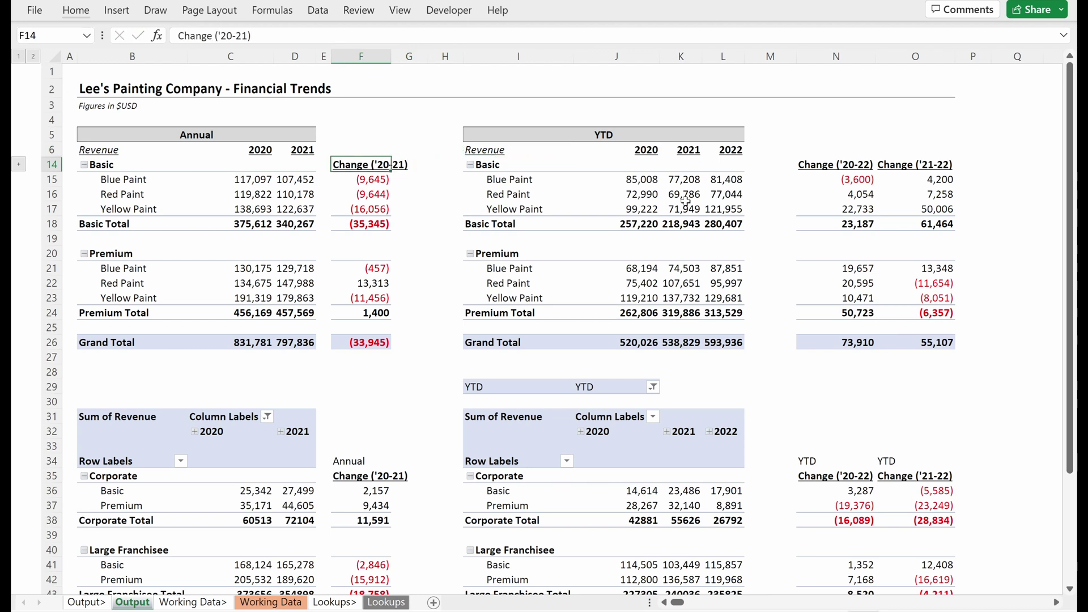
{"action": "key", "text": "ctrl+c"}
{"action": "key", "text": "Up"}
{"action": "key", "text": "ctrl+v"}
{"action": "key", "text": "F2"}
{"action": "key", "text": "shift+Left"}
{"action": "key", "text": "shift+Left"}
{"action": "key", "text": "shift+Left"}
{"action": "key", "text": "shift+Left"}
{"action": "key", "text": "shift+Left"}
{"action": "key", "text": "shift+Left"}
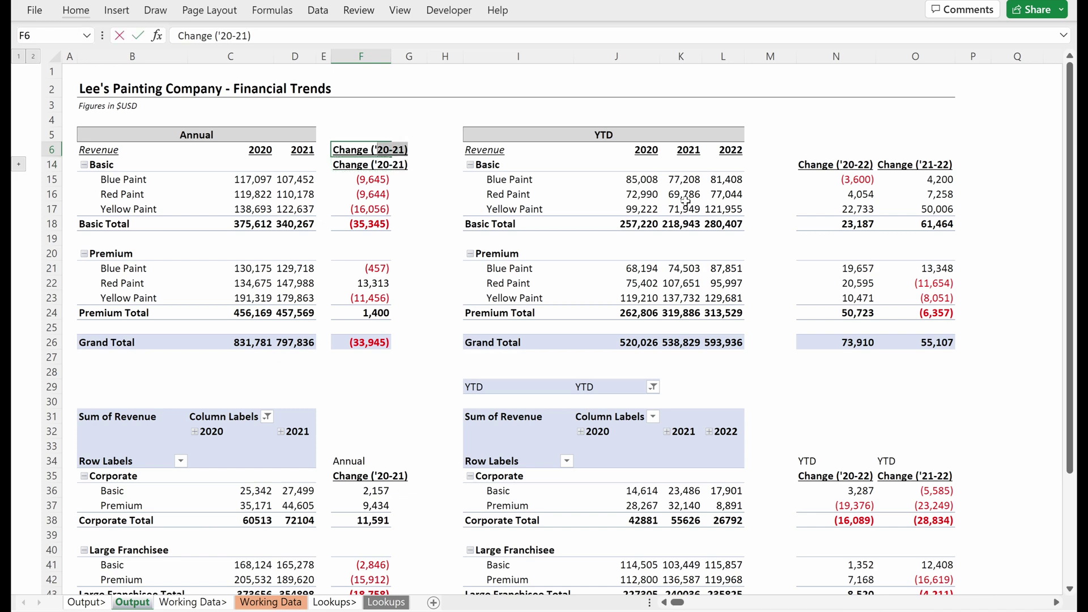
{"action": "key", "text": "BackSpace"}
{"action": "key", "text": "Return"}
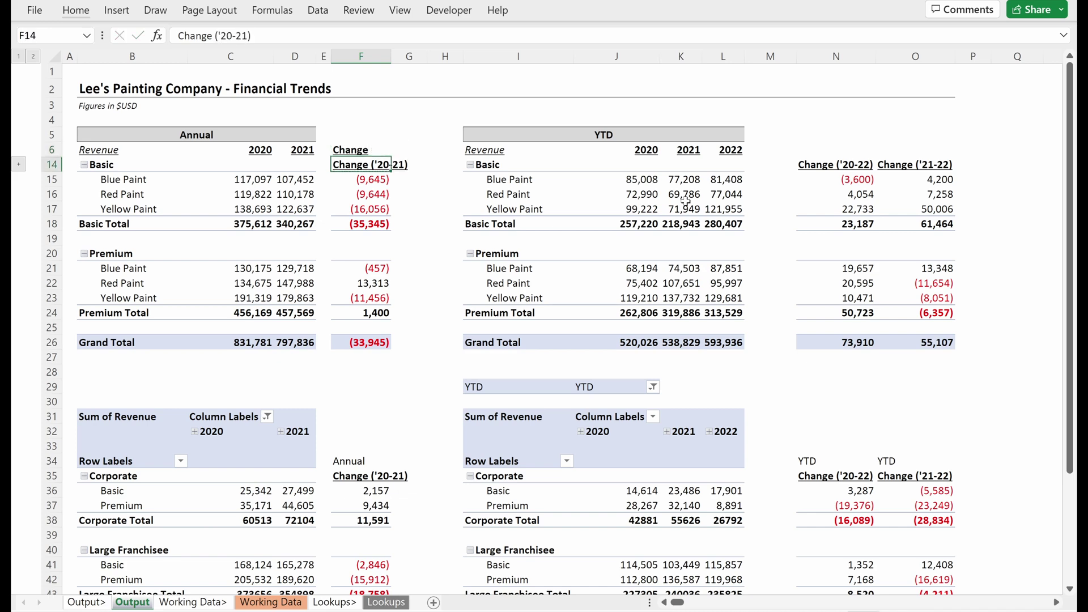
- Centre the 'Change' heading in F6
{"action": "key", "text": "Up"}
{"action": "key", "text": "alt"}
{"action": "key", "text": "h"}
{"action": "key", "text": "a"}
{"action": "key", "text": "c"}
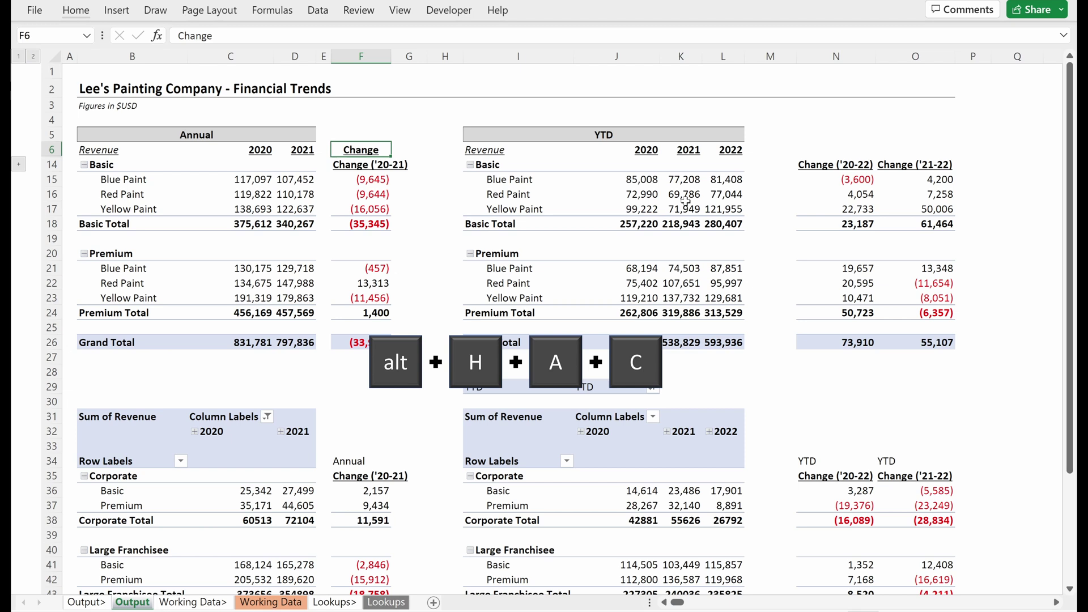
{"action": "key", "text": "Down"}
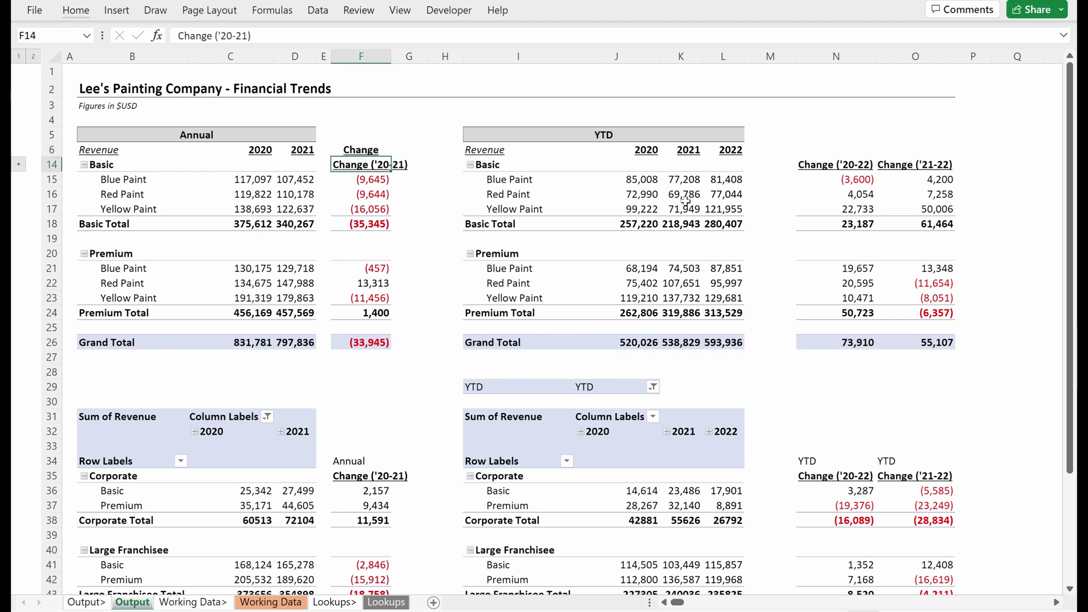
- Replace 'Change ' with nothing across row 14, leaving only the year ranges
{"action": "key", "text": "shift+space"}
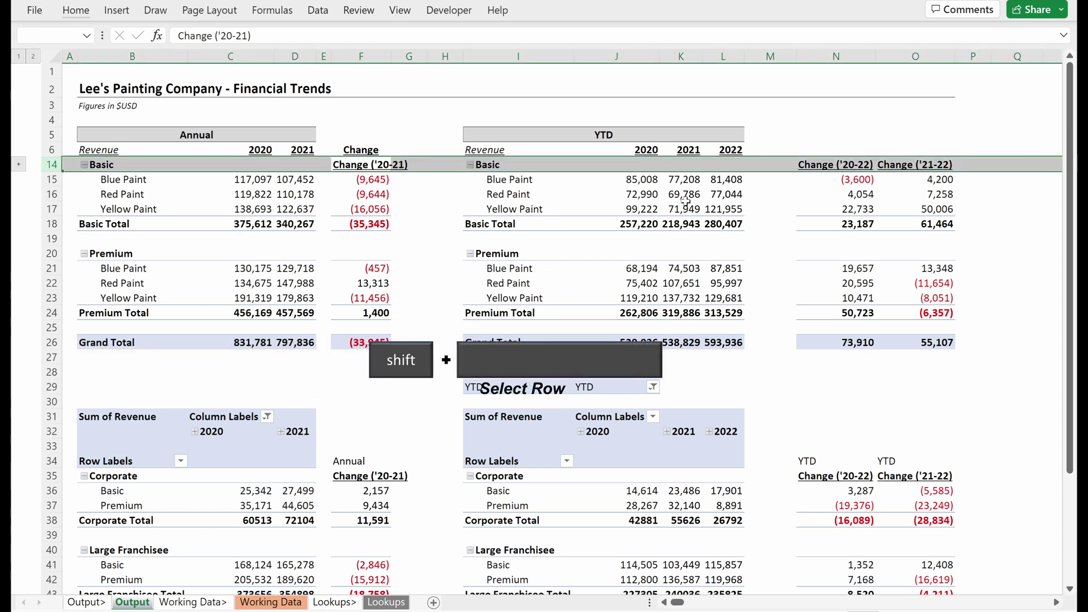
{"action": "key", "text": "ctrl+h"}
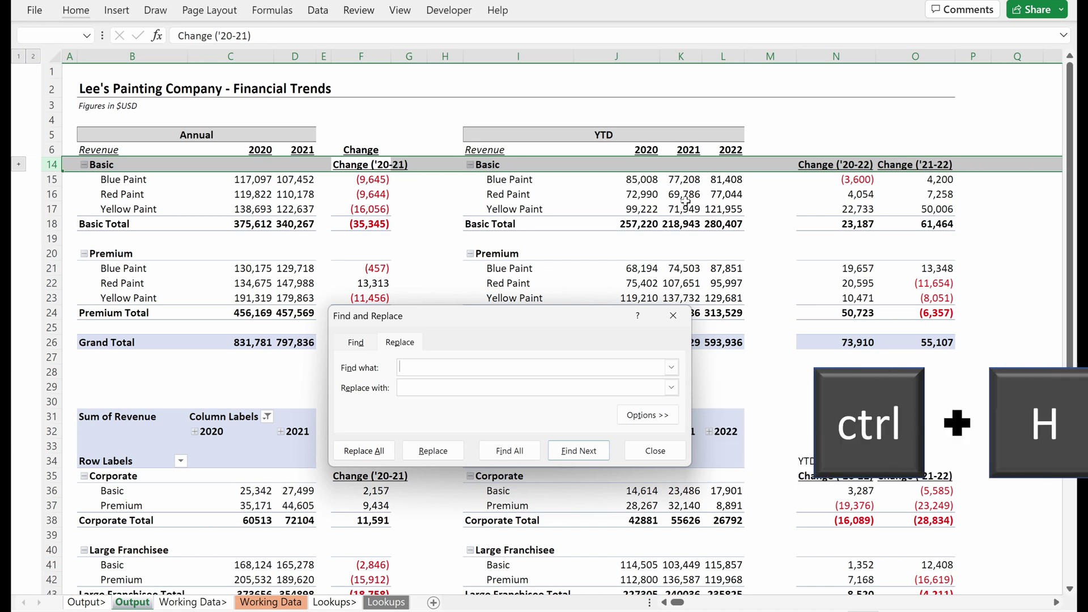
{"action": "type", "text": "Change"}
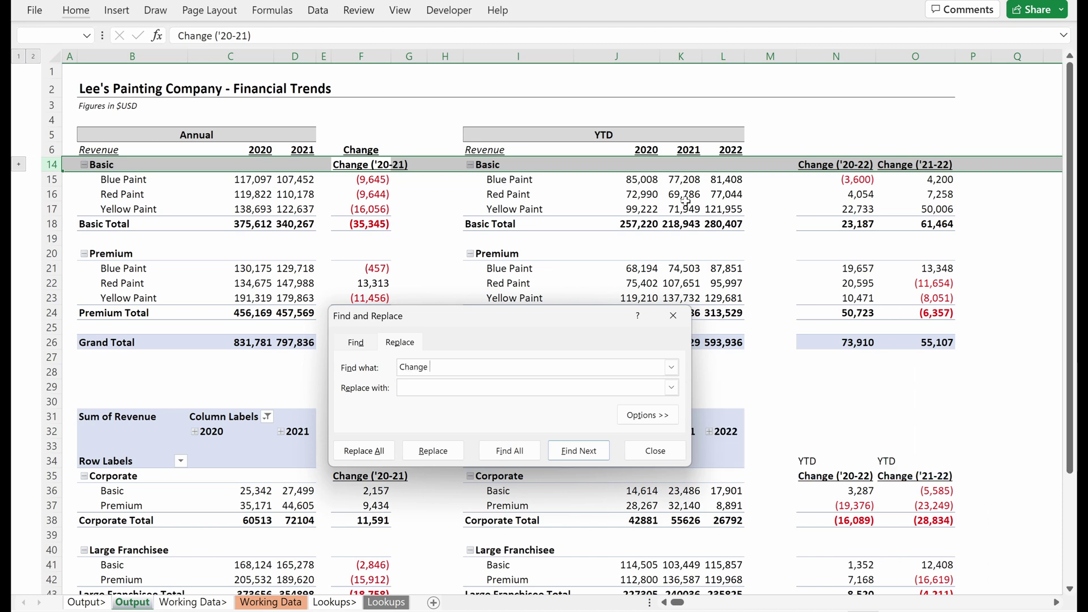
{"action": "key", "text": "Tab"}
{"action": "key", "text": "Tab"}
{"action": "key", "text": "Tab"}
{"action": "key", "text": "Return"}
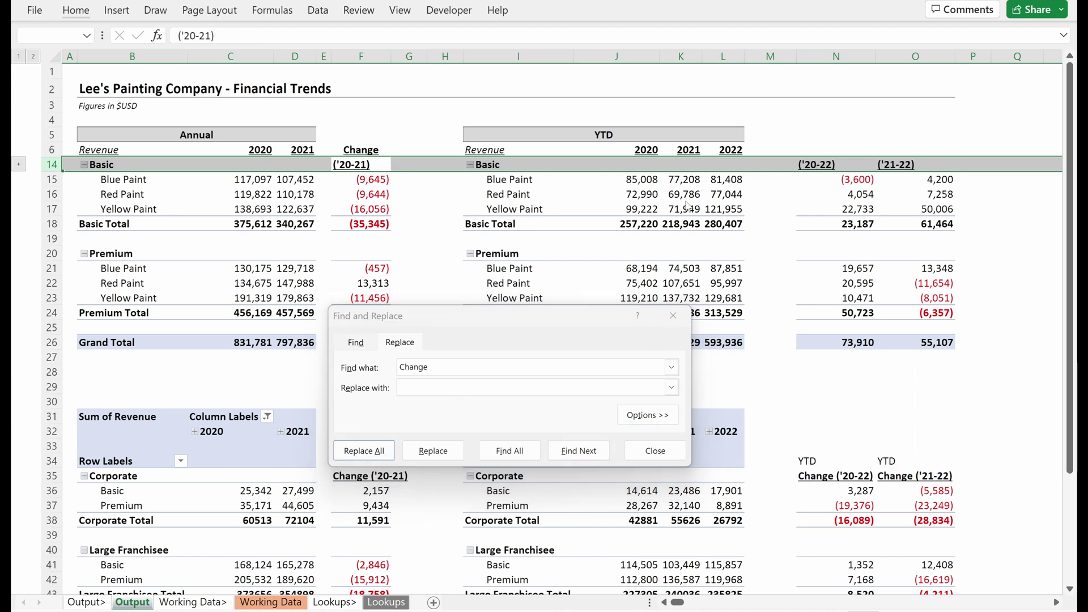
{"action": "key", "text": "Return"}
{"action": "key", "text": "Escape"}
- Centre the ('20-21) label in F14 and paste its format onto N14:O14
{"action": "key", "text": "Down"}
{"action": "key", "text": "Up"}
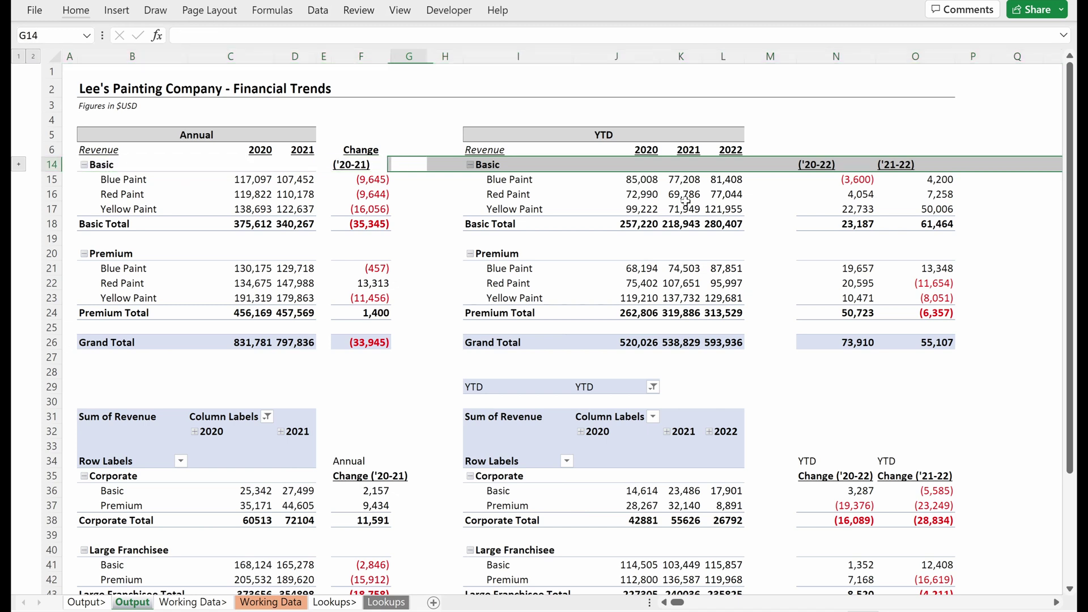
{"action": "key", "text": "alt"}
{"action": "key", "text": "alt"}
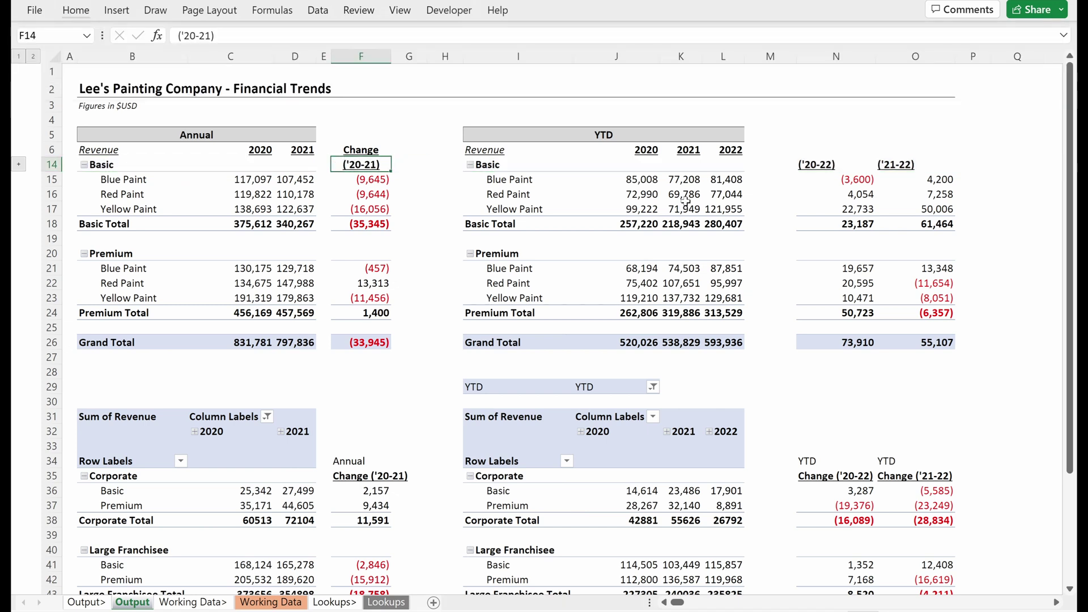
{"action": "key", "text": "Up"}
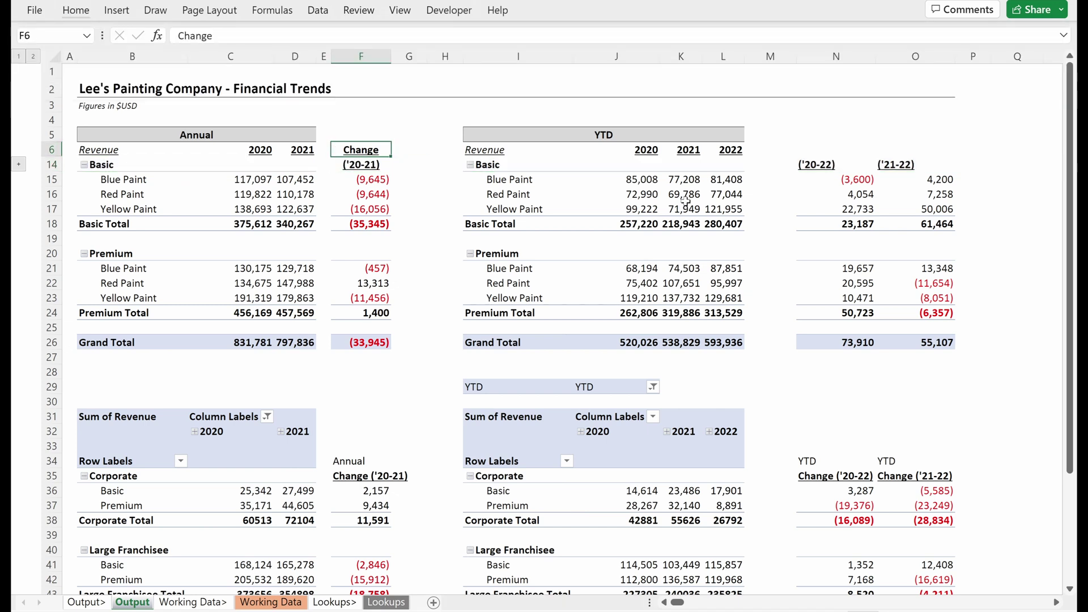
{"action": "key", "text": "Down"}
{"action": "key", "text": "ctrl+c"}
{"action": "key", "text": "ctrl+Right"}
{"action": "key", "text": "ctrl+Right"}
{"action": "key", "text": "shift+Right"}
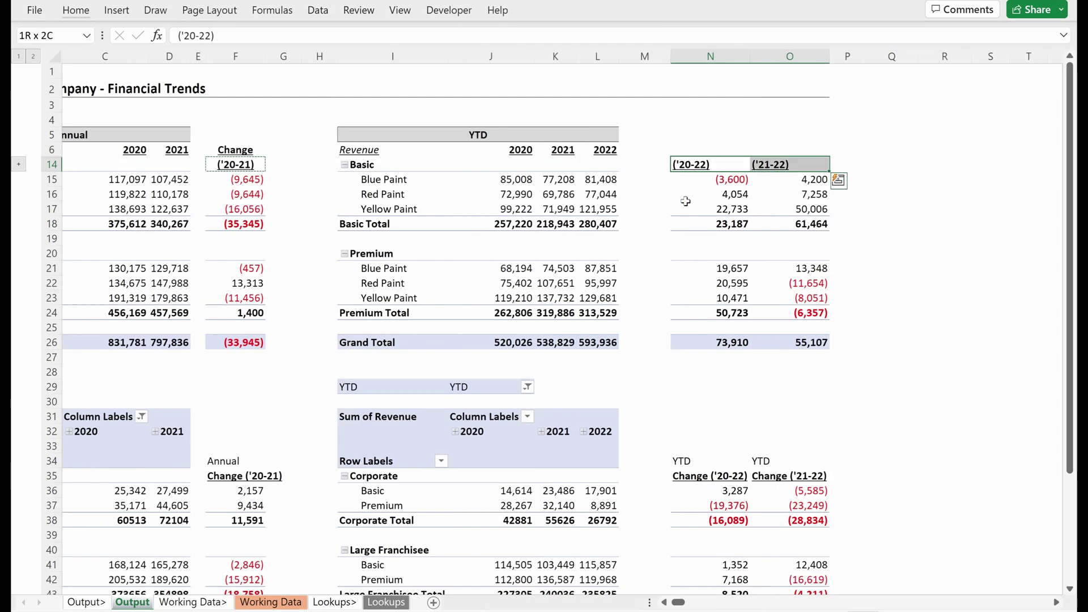
{"action": "key", "text": "ctrl+alt+v"}
{"action": "key", "text": "t"}
{"action": "key", "text": "Return"}
- Copy the 'Change' heading from F6 into N6
{"action": "key", "text": "ctrl+Left"}
{"action": "key", "text": "ctrl+Left"}
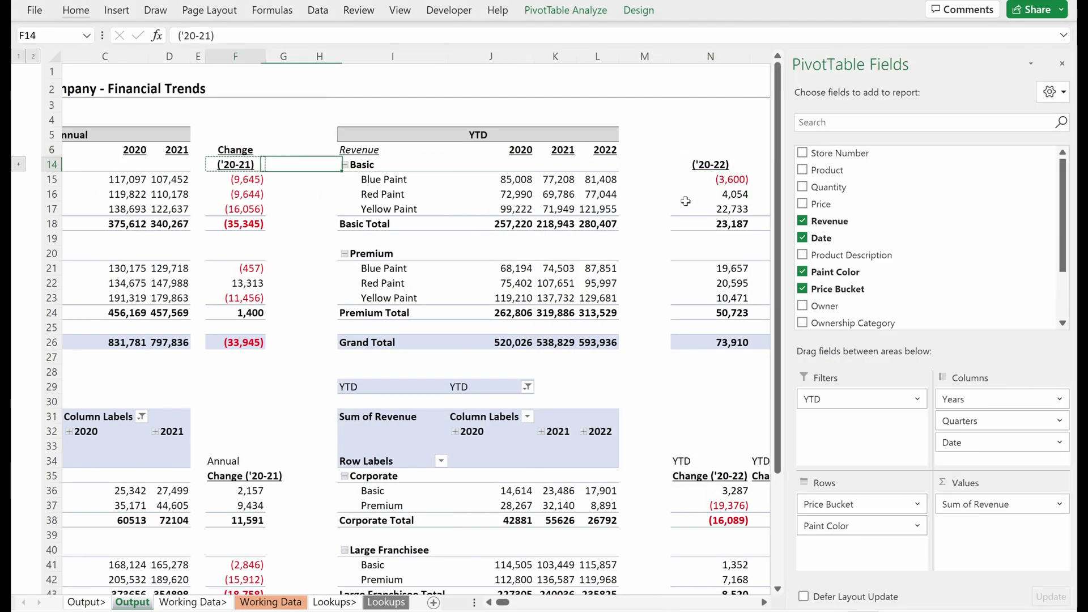
{"action": "key", "text": "Up"}
{"action": "key", "text": "Escape"}
{"action": "key", "text": "ctrl+c"}
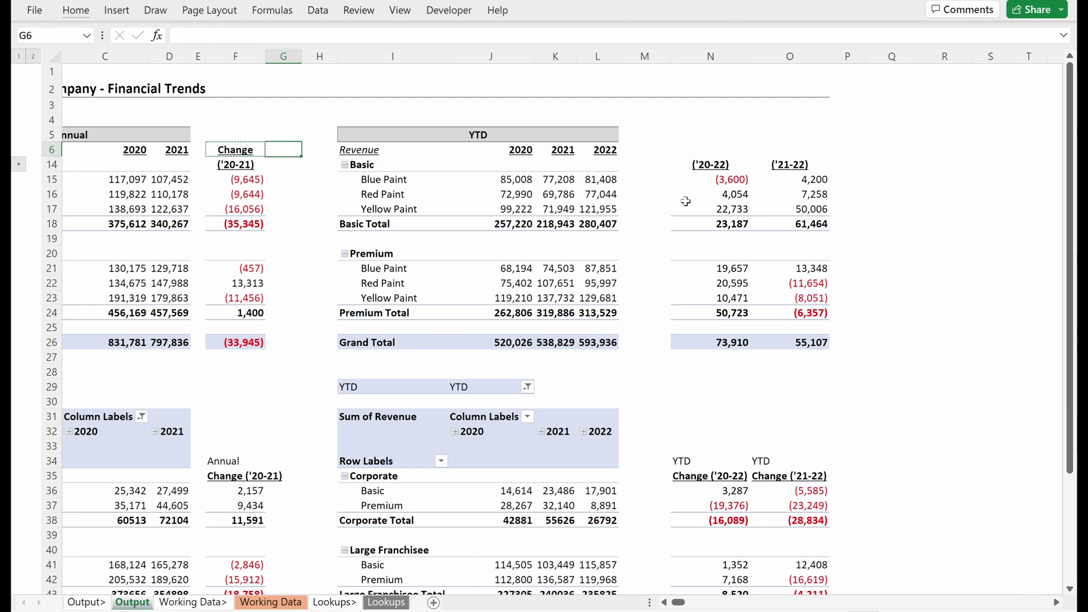
{"action": "key", "text": "ctrl+Right"}
{"action": "key", "text": "ctrl+Right"}
{"action": "key", "text": "Left"}
{"action": "key", "text": "ctrl+v"}
- Apply Center Across Selection to 'Change' over N6:O6
{"action": "key", "text": "shift+Right"}
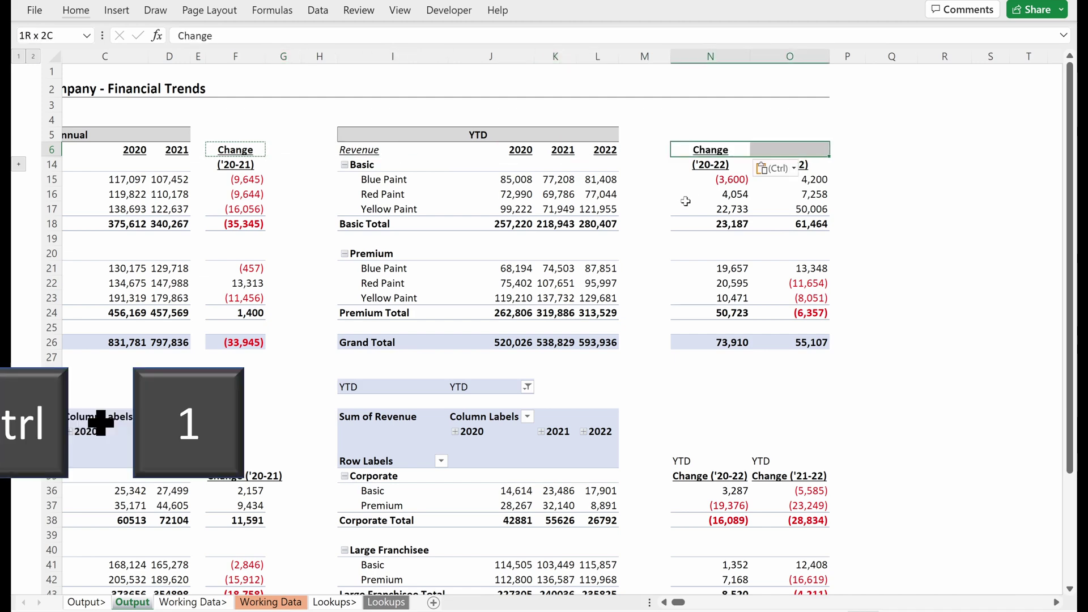
{"action": "key", "text": "ctrl+1"}
{"action": "left_click", "coordinate": [602, 170]}
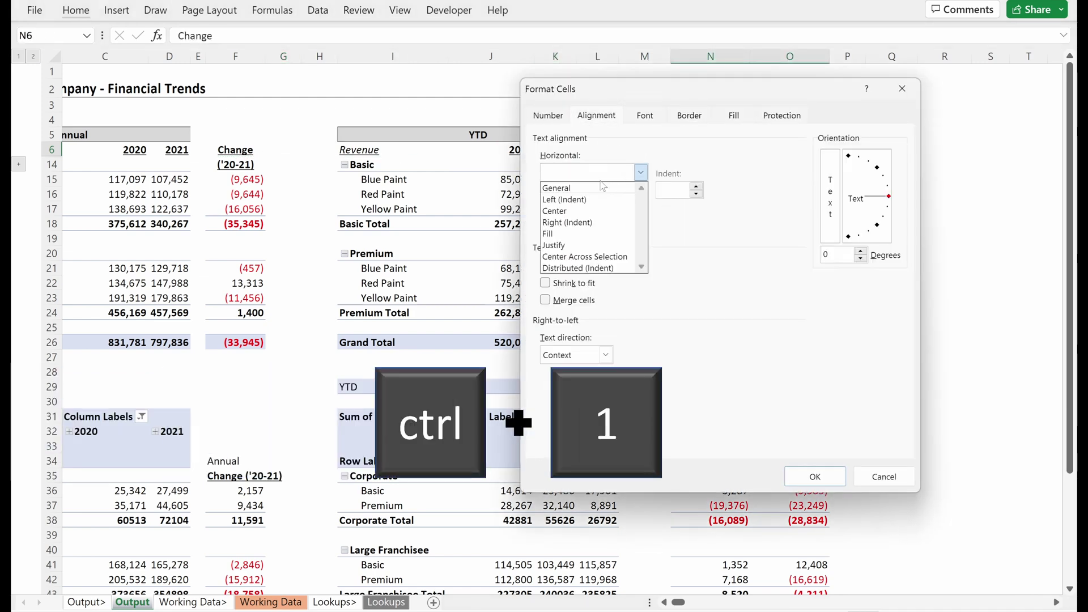
{"action": "left_click", "coordinate": [592, 252]}
{"action": "left_click", "coordinate": [815, 476]}
{"action": "left_click", "coordinate": [771, 258]}
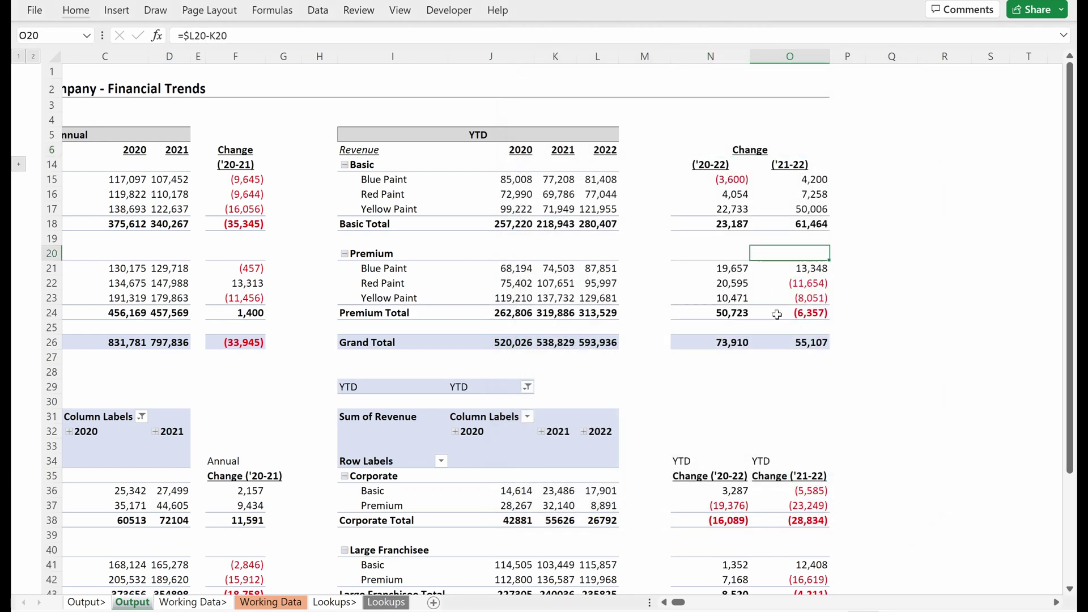
{"action": "left_click", "coordinate": [785, 345]}
{"action": "key", "text": "Home"}
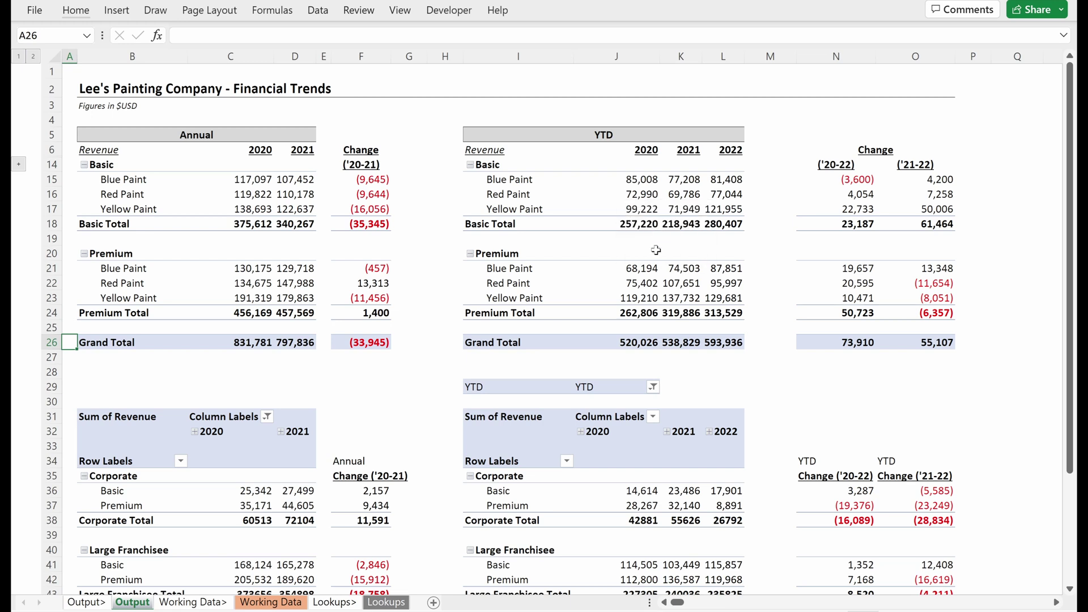
- Copy the Annual and YTD header rows B5:L6 into rows 27–28 at B27
{"action": "key", "text": "ctrl+z"}
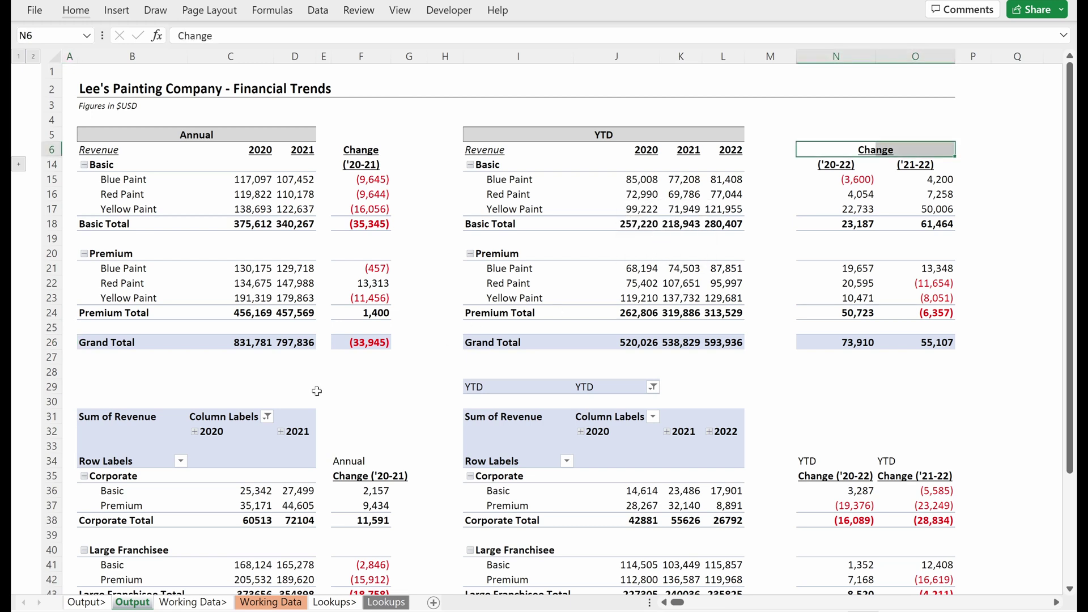
{"action": "left_click_drag", "start_coordinate": [107, 134], "coordinate": [733, 146]}
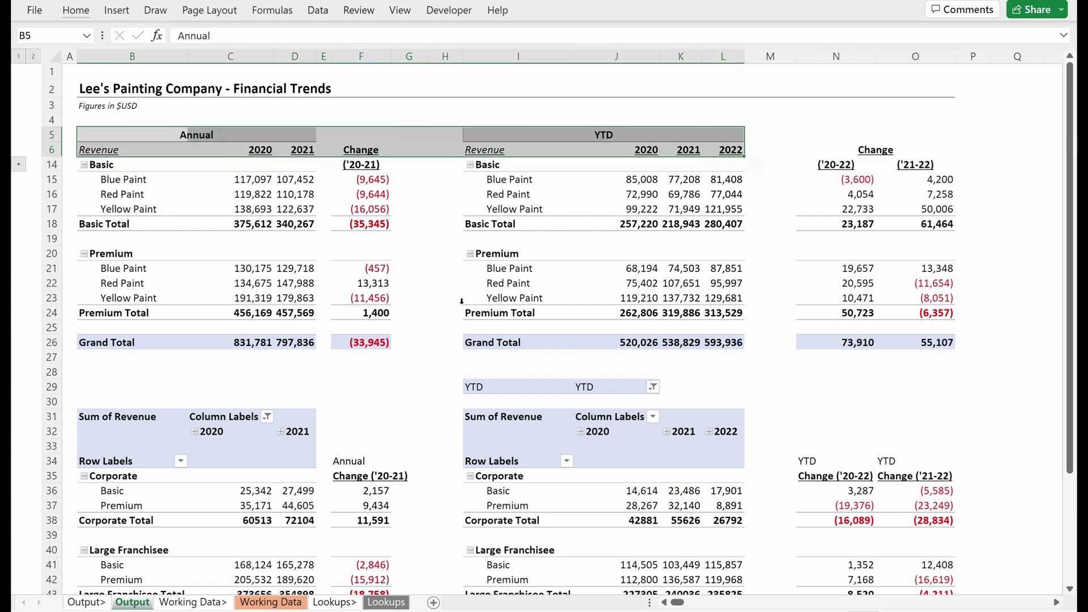
{"action": "key", "text": "ctrl+c"}
{"action": "left_click", "coordinate": [89, 357]}
{"action": "key", "text": "ctrl+v"}
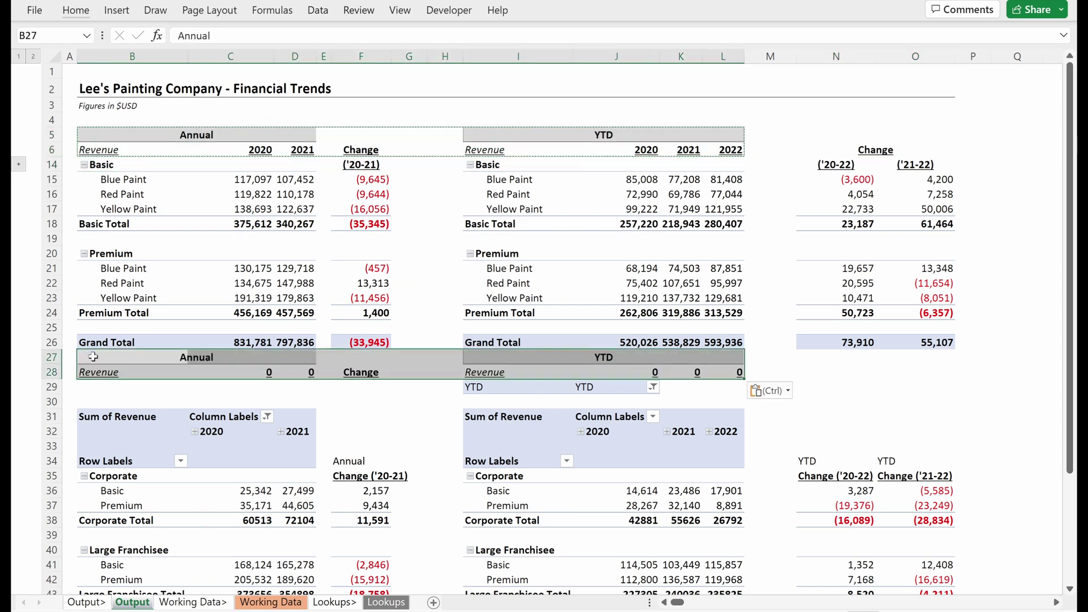
- Link C28 to the pivot year with =C32 and fill it across to D28
{"action": "left_click", "coordinate": [244, 373]}
{"action": "type", "text": "=C33"}
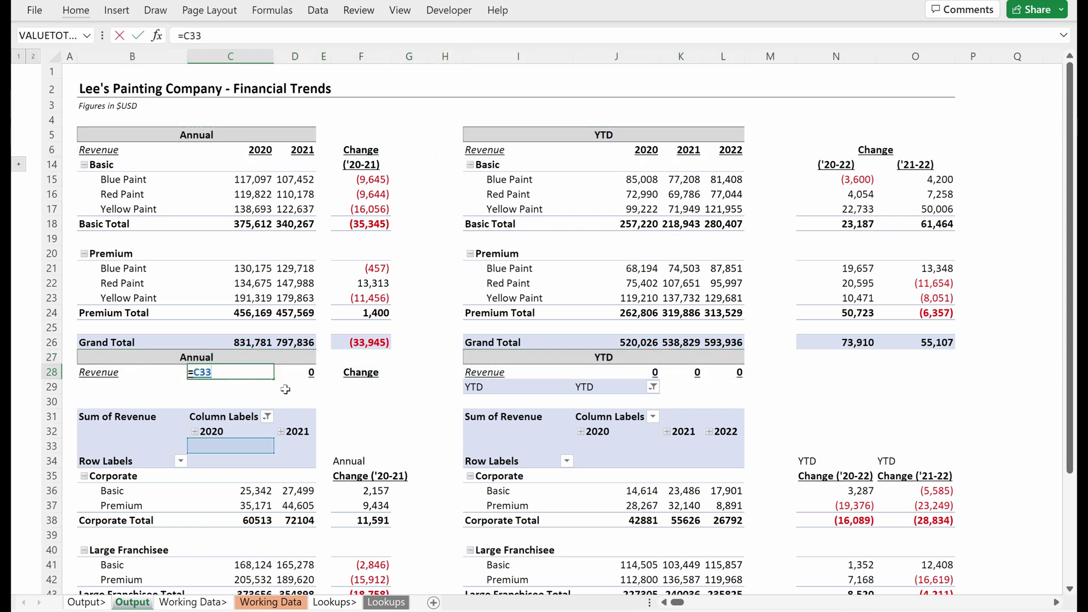
{"action": "key", "text": "ctrl+Return"}
{"action": "key", "text": "F2"}
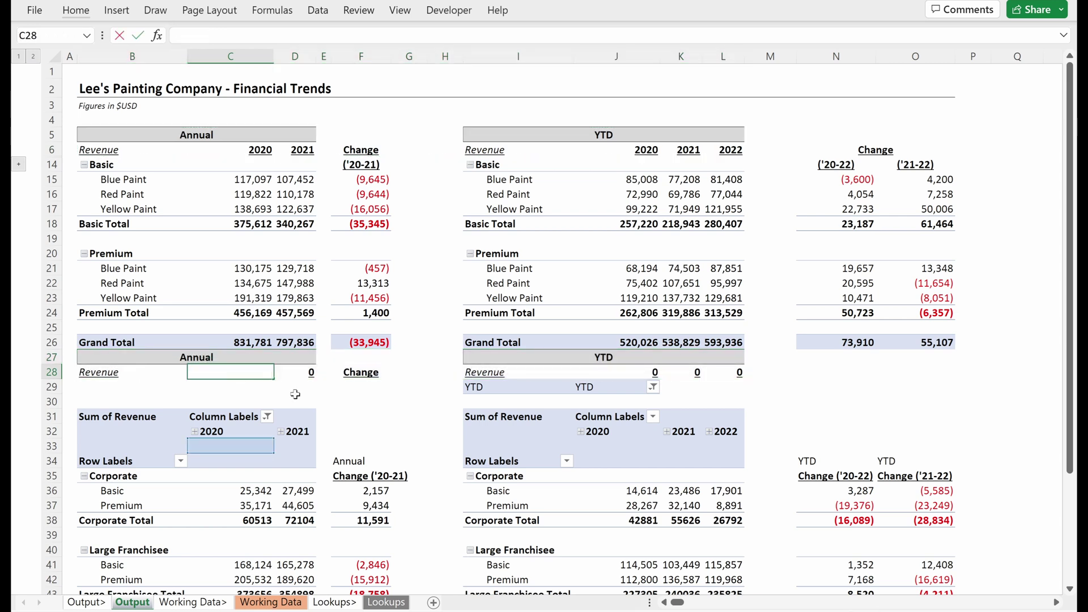
{"action": "type", "text": "=C32"}
{"action": "key", "text": "ctrl+Return"}
{"action": "key", "text": "shift+Right"}
{"action": "key", "text": "ctrl+r"}
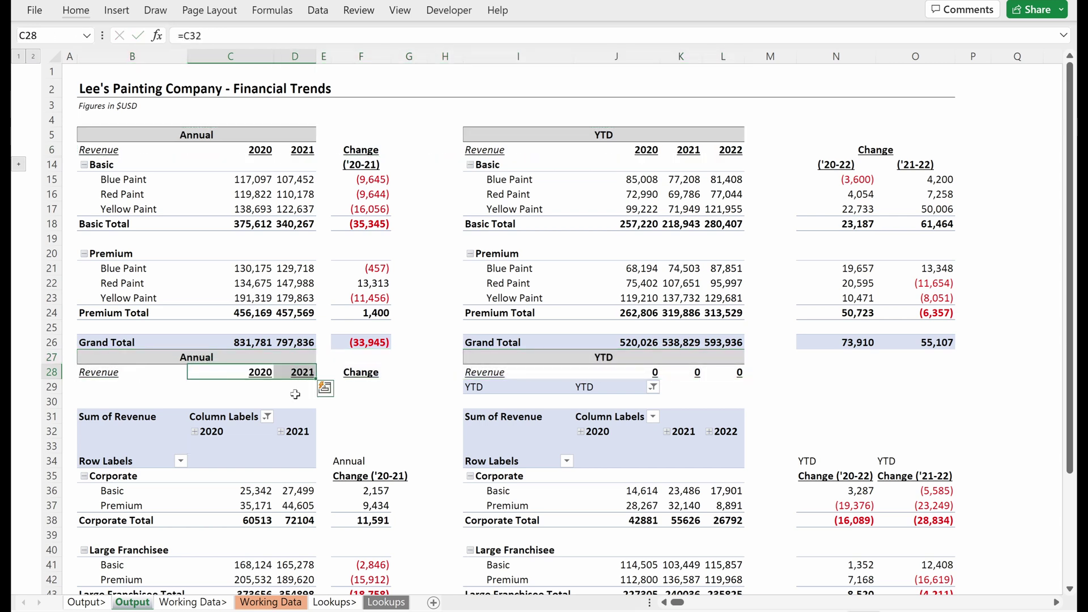
{"action": "key", "text": "ctrl+q"}
{"action": "key", "text": "Escape"}
- Paste the year-link formula into J28:L28 for the lower YTD year headings
{"action": "key", "text": "shift+Left"}
{"action": "key", "text": "ctrl+c"}
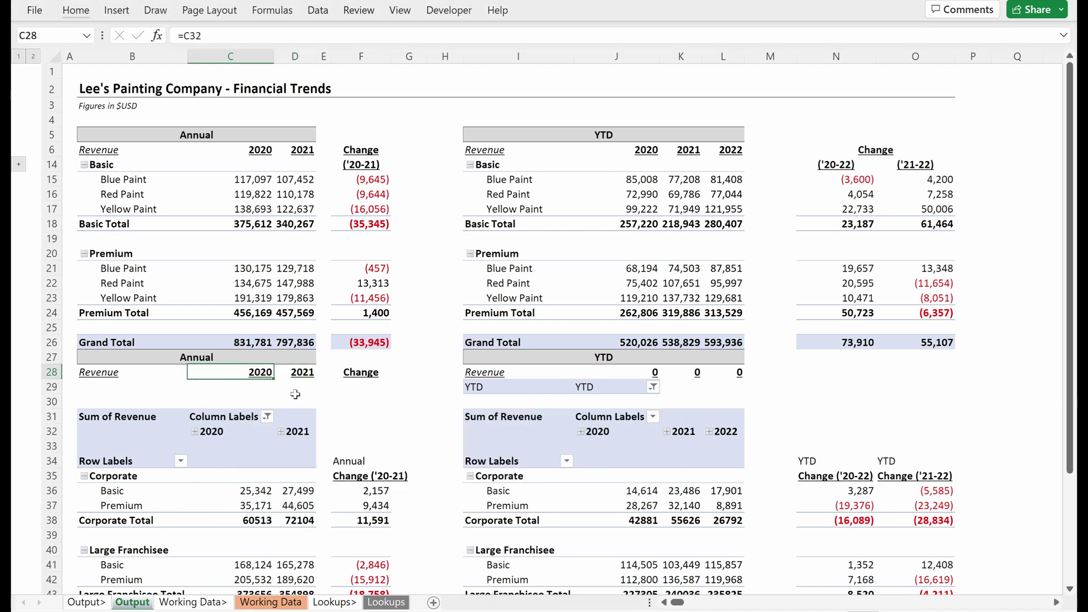
{"action": "key", "text": "Right"}
{"action": "key", "text": "Right"}
{"action": "key", "text": "Right"}
{"action": "key", "text": "Right"}
{"action": "key", "text": "Right"}
{"action": "key", "text": "Right"}
{"action": "key", "text": "Right"}
{"action": "key", "text": "shift+Right"}
{"action": "key", "text": "shift+Right"}
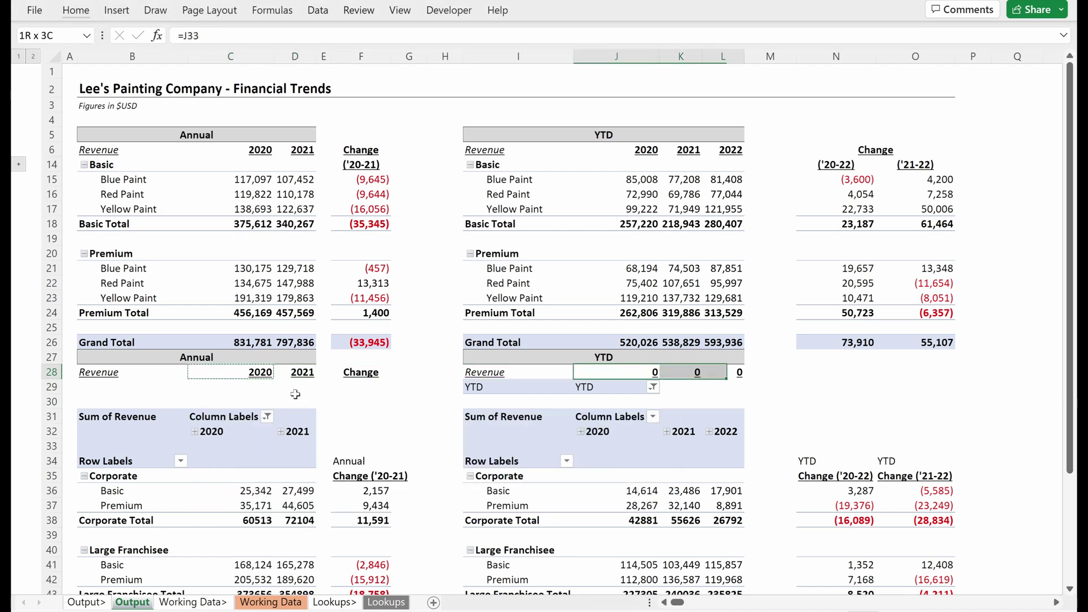
{"action": "key", "text": "ctrl+v"}
{"action": "key", "text": "Up"}
{"action": "key", "text": "shift+space"}
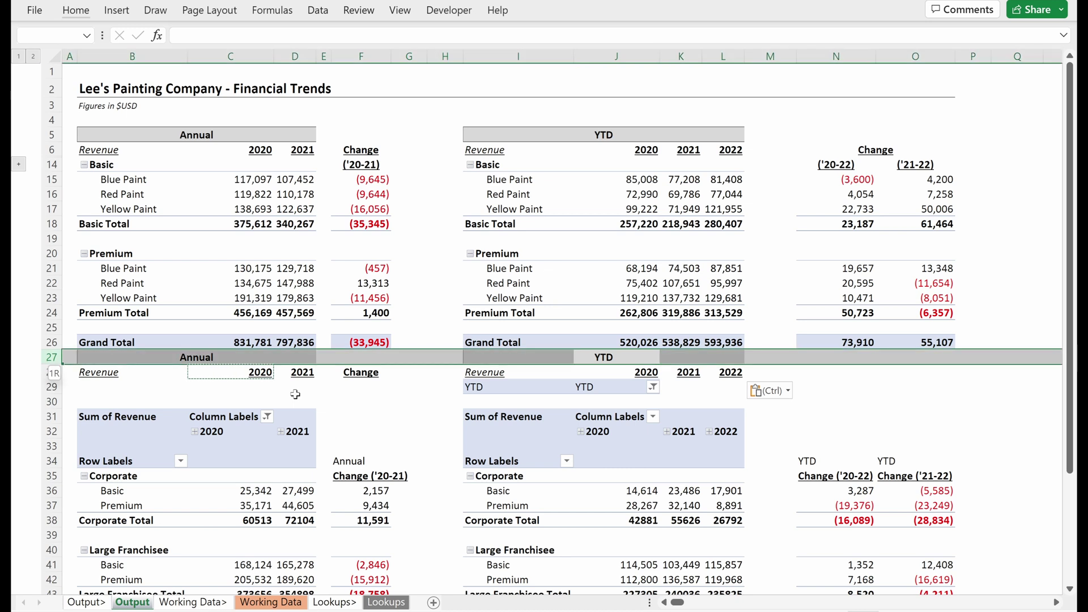
{"action": "key", "text": "shift+Down"}
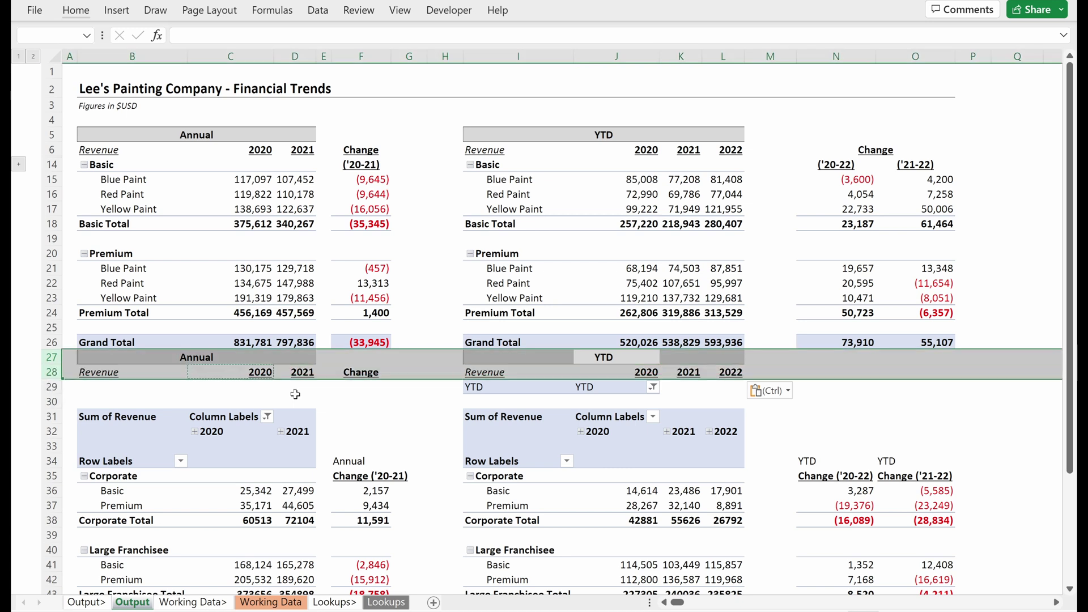
{"action": "key", "text": "Left"}
{"action": "key", "text": "Left"}
{"action": "key", "text": "Left"}
{"action": "key", "text": "Left"}
{"action": "key", "text": "Left"}
{"action": "key", "text": "Left"}
{"action": "key", "text": "Left"}
{"action": "key", "text": "Left"}
{"action": "key", "text": "Left"}
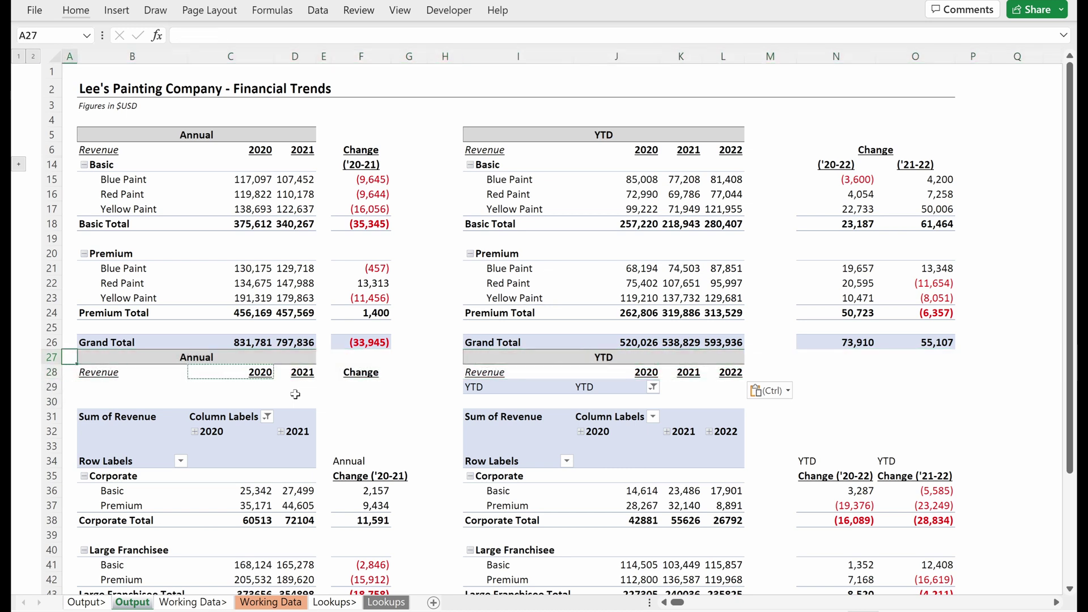
- Insert two blank entire rows at 27–28 and clear their carried-over blue fill
{"action": "key", "text": "shift+Down"}
{"action": "key", "text": "ctrl+shift+plus"}
{"action": "key", "text": "Down"}
{"action": "key", "text": "Down"}
{"action": "key", "text": "Down"}
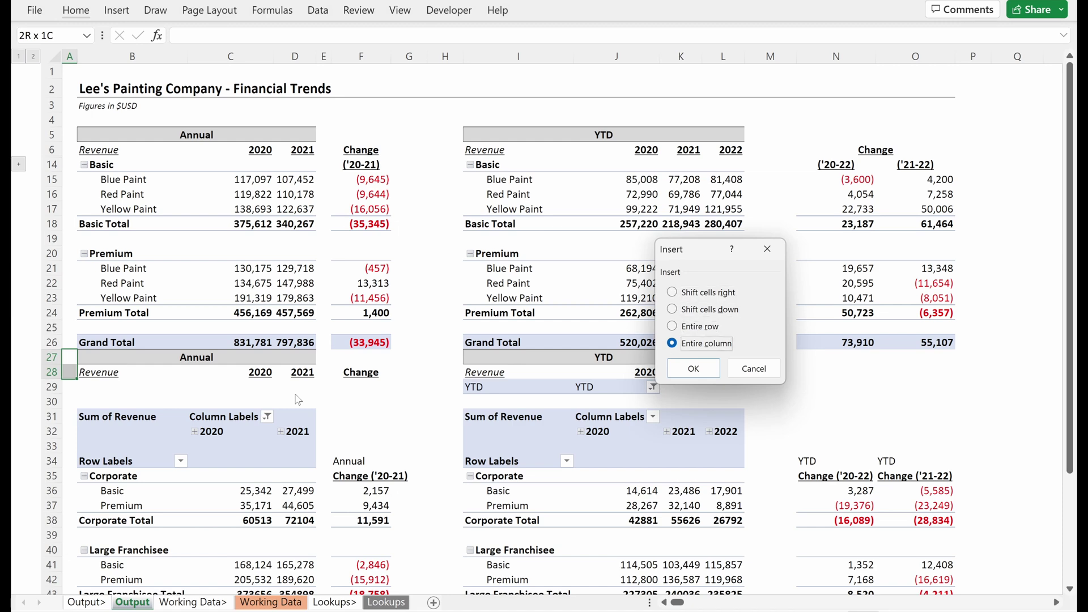
{"action": "key", "text": "Up"}
{"action": "key", "text": "Return"}
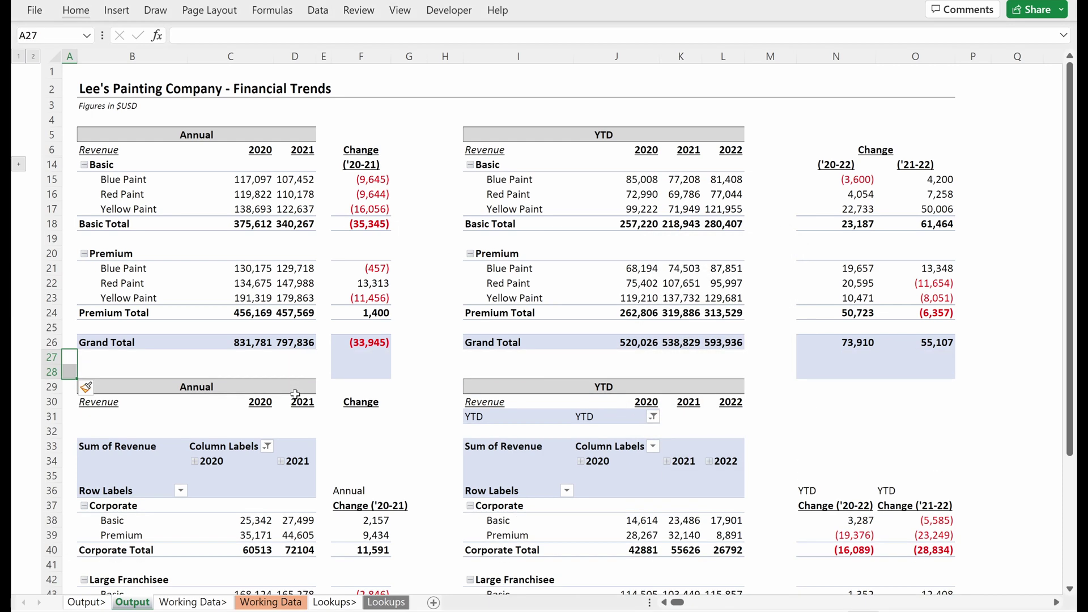
{"action": "key", "text": "shift+space"}
{"action": "key", "text": "alt+h"}
{"action": "key", "text": "e"}
{"action": "key", "text": "f"}
- Group rows 31–36 with the lower pivots' filter and label rows, and collapse them
{"action": "key", "text": "Down"}
{"action": "key", "text": "Down"}
{"action": "key", "text": "Down"}
{"action": "key", "text": "Down"}
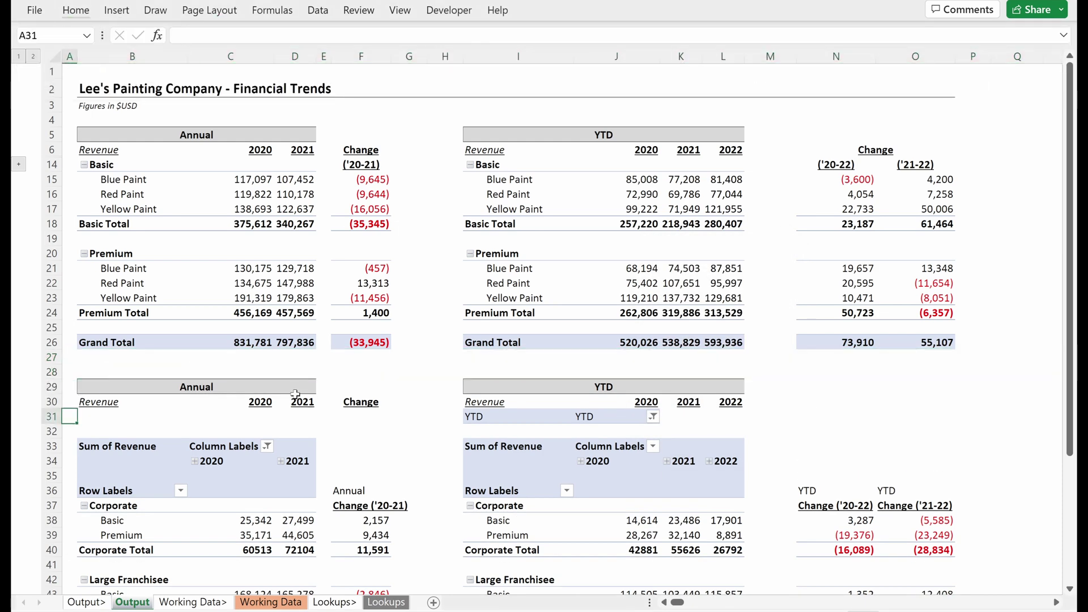
{"action": "key", "text": "shift+Down"}
{"action": "key", "text": "shift+Down"}
{"action": "key", "text": "shift+Down"}
{"action": "key", "text": "shift+Down"}
{"action": "key", "text": "shift+Down"}
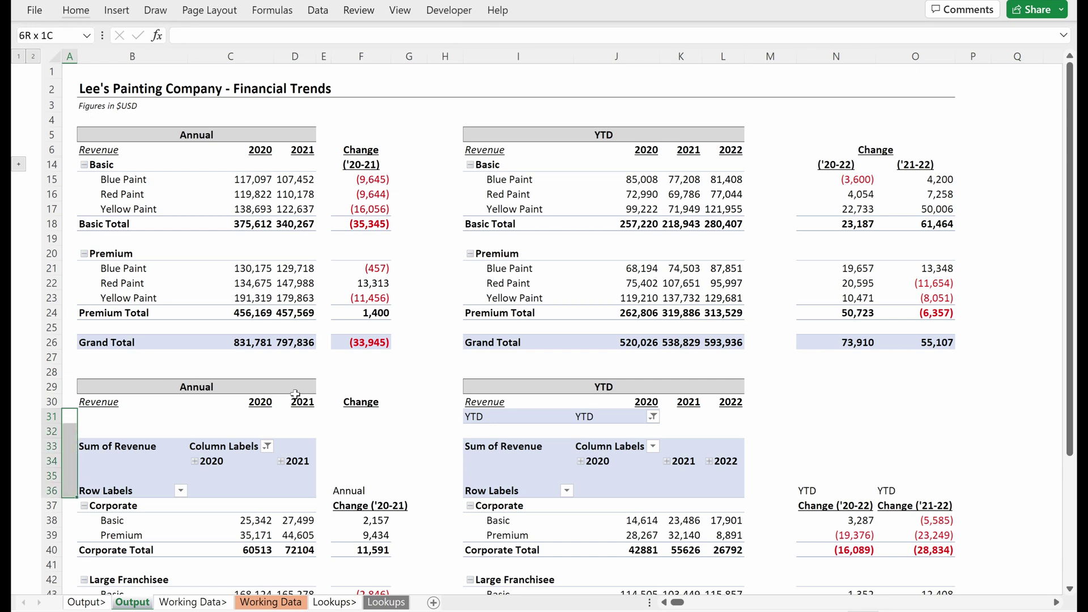
{"action": "key", "text": "shift+alt+Right"}
{"action": "key", "text": "Return"}
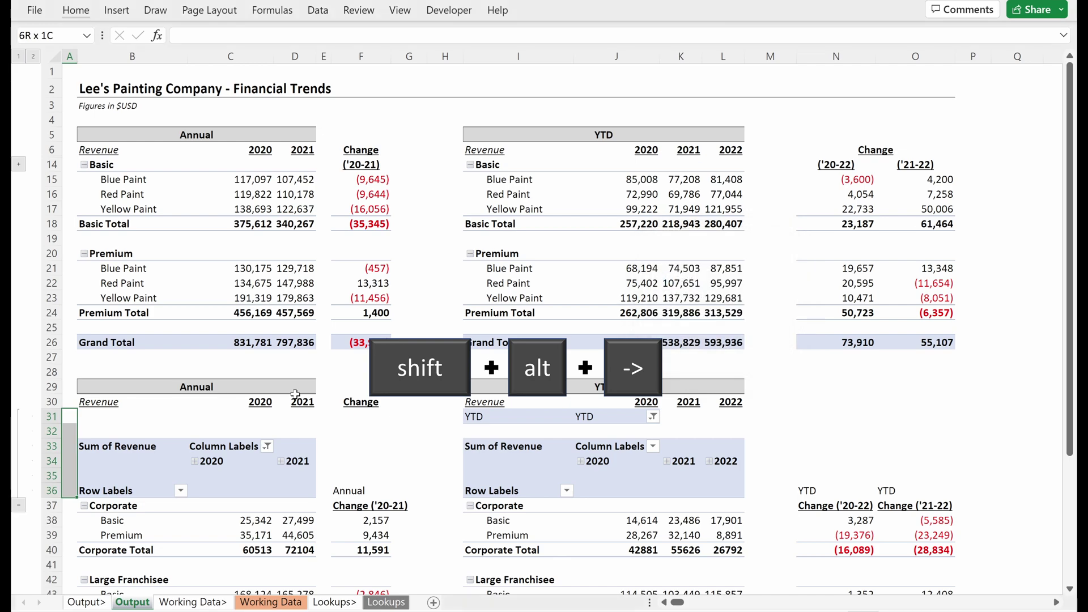
{"action": "key", "text": "alt+a"}
{"action": "key", "text": "h"}
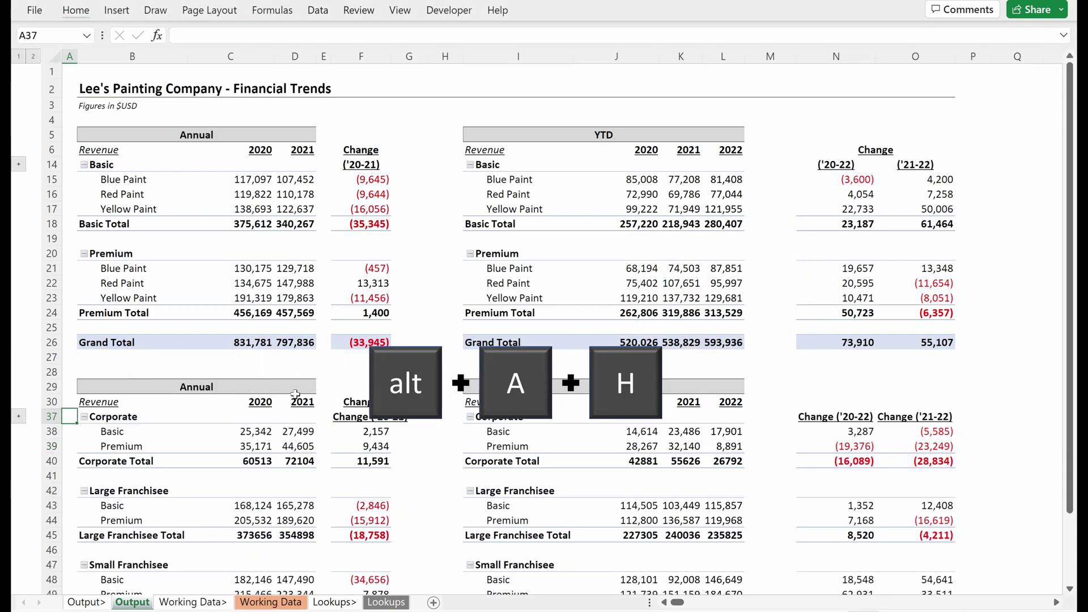
{"action": "left_click", "coordinate": [133, 432]}
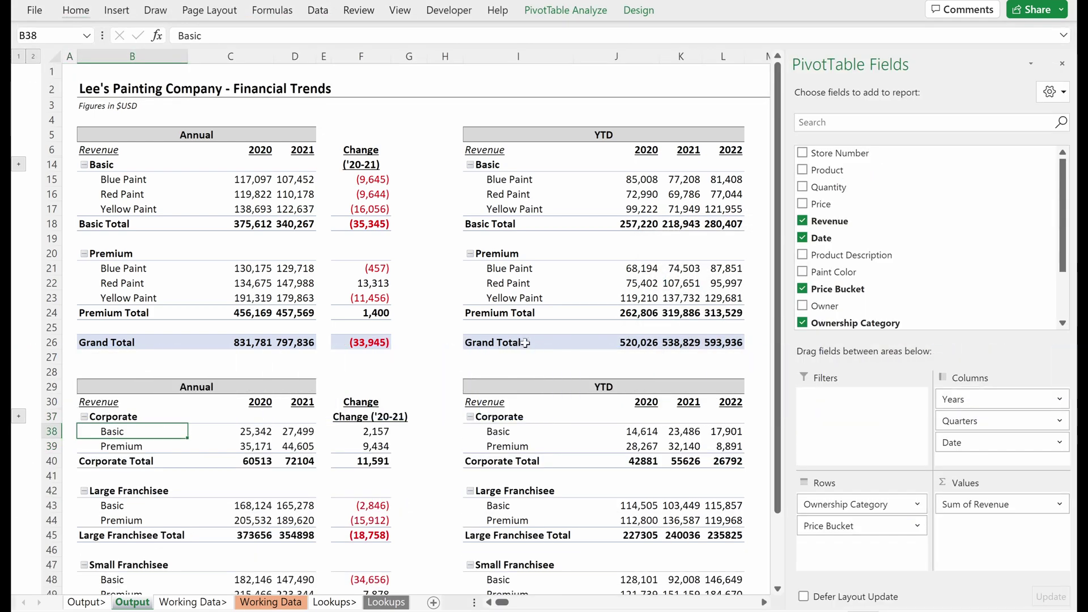
- Replace 'Change' with nothing across row 37's sub-headers
{"action": "scroll", "coordinate": [533, 339], "scroll_direction": "down", "scroll_amount": 4}
{"action": "scroll", "coordinate": [538, 336], "scroll_direction": "up", "scroll_amount": 2}
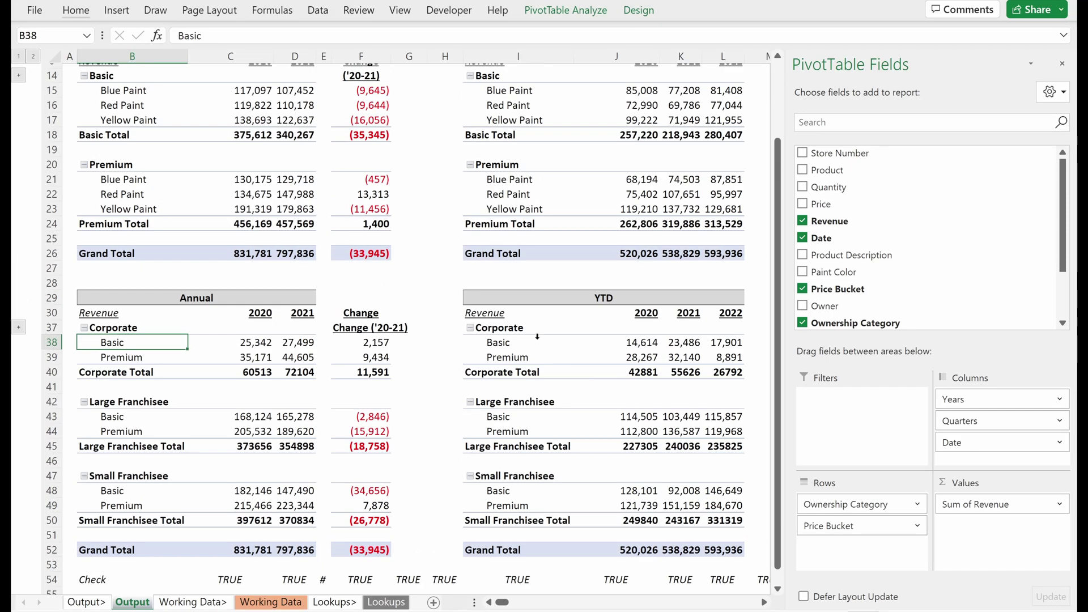
{"action": "left_click", "coordinate": [393, 329]}
{"action": "key", "text": "shift+space"}
{"action": "key", "text": "ctrl+h"}
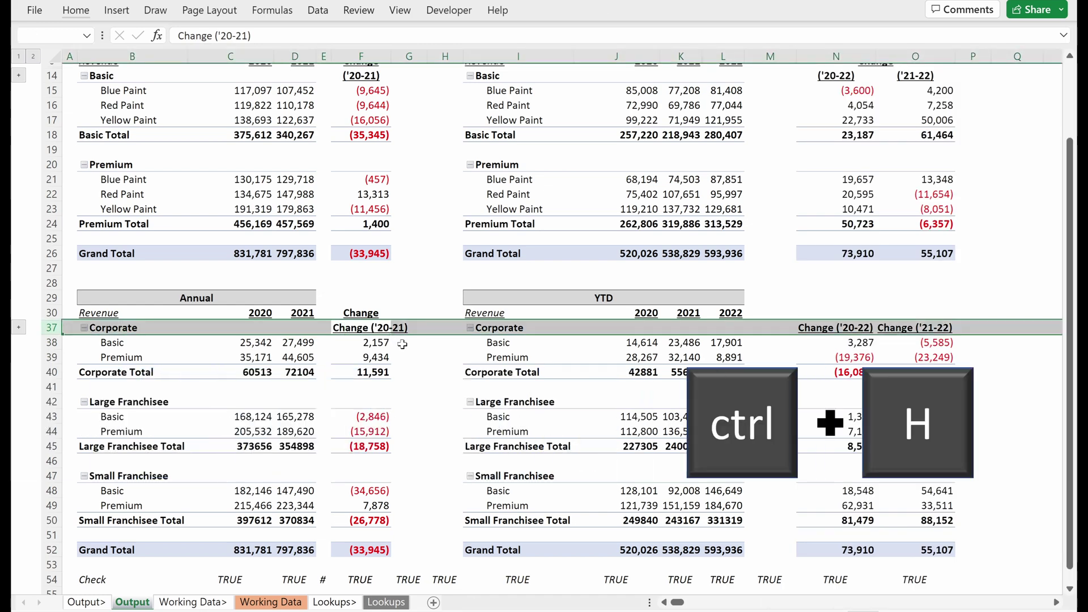
{"action": "key", "text": "Tab"}
{"action": "key", "text": "Tab"}
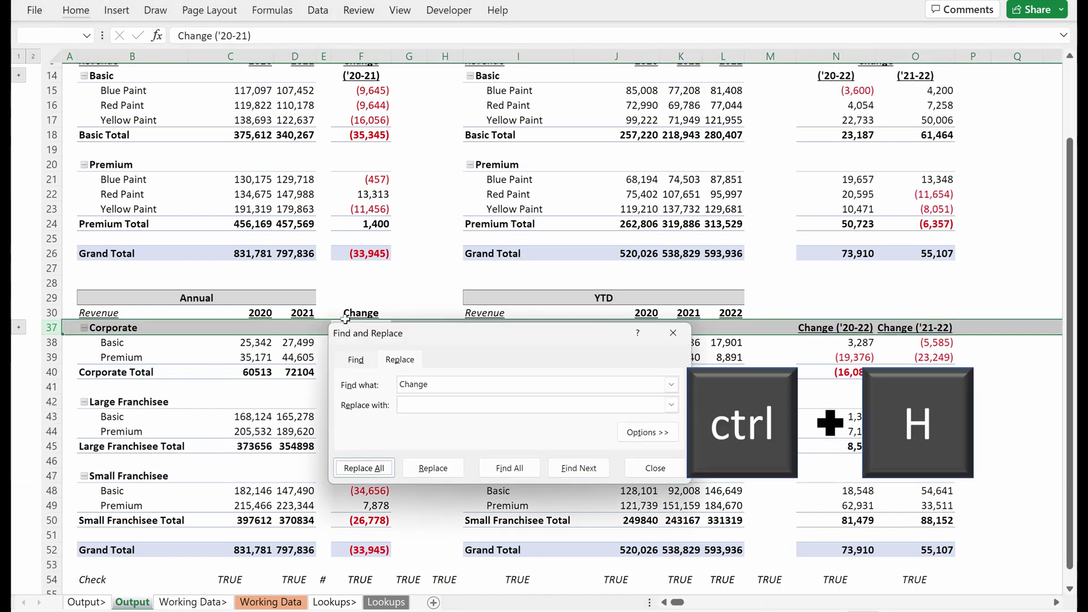
{"action": "key", "text": "Return"}
{"action": "key", "text": "Return"}
{"action": "key", "text": "Escape"}
- Copy the upper Change header block N6:O14 to N30
{"action": "scroll", "coordinate": [345, 318], "scroll_direction": "up", "scroll_amount": 2}
{"action": "left_click_drag", "start_coordinate": [361, 150], "coordinate": [888, 164]}
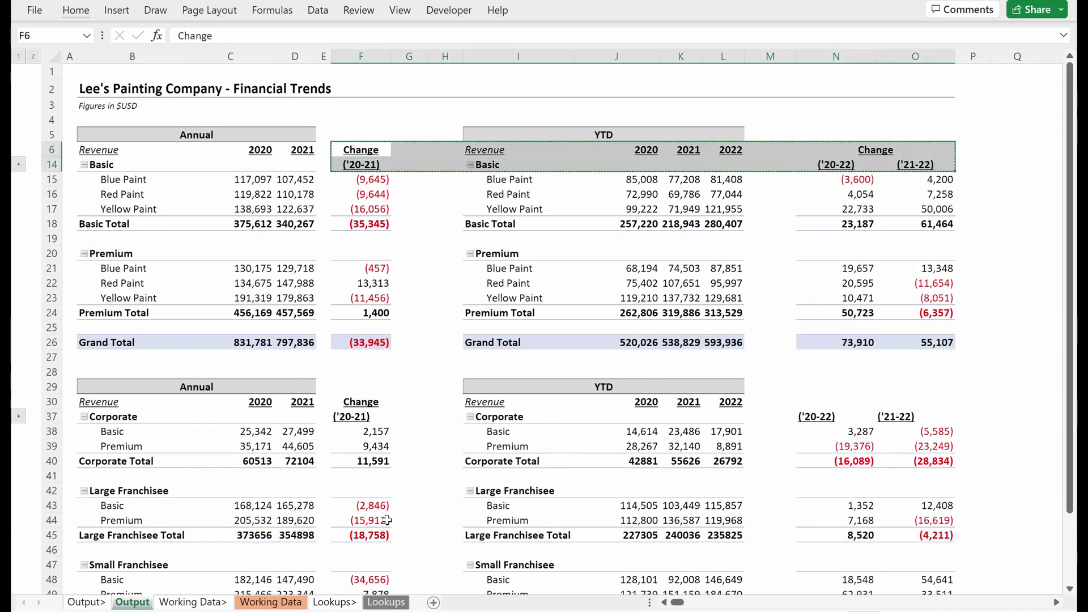
{"action": "left_click", "coordinate": [366, 404]}
{"action": "left_click_drag", "start_coordinate": [822, 150], "coordinate": [907, 165]}
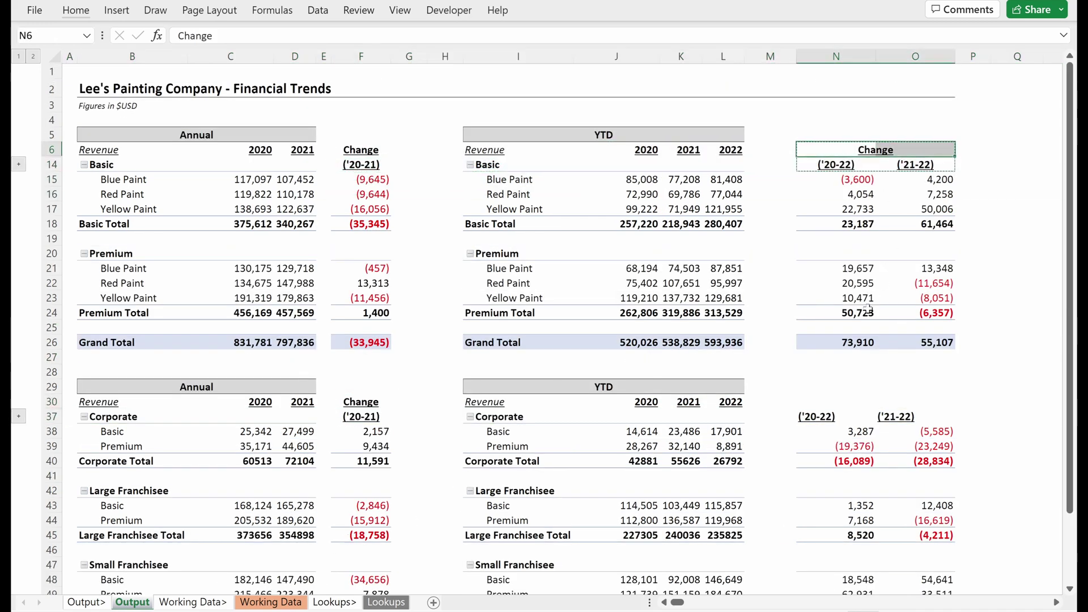
{"action": "left_click", "coordinate": [828, 404]}
{"action": "key", "text": "ctrl+v"}
- Copy the ('20-22) and ('21-22) year-range labels into N37
{"action": "left_click_drag", "start_coordinate": [837, 167], "coordinate": [913, 166]}
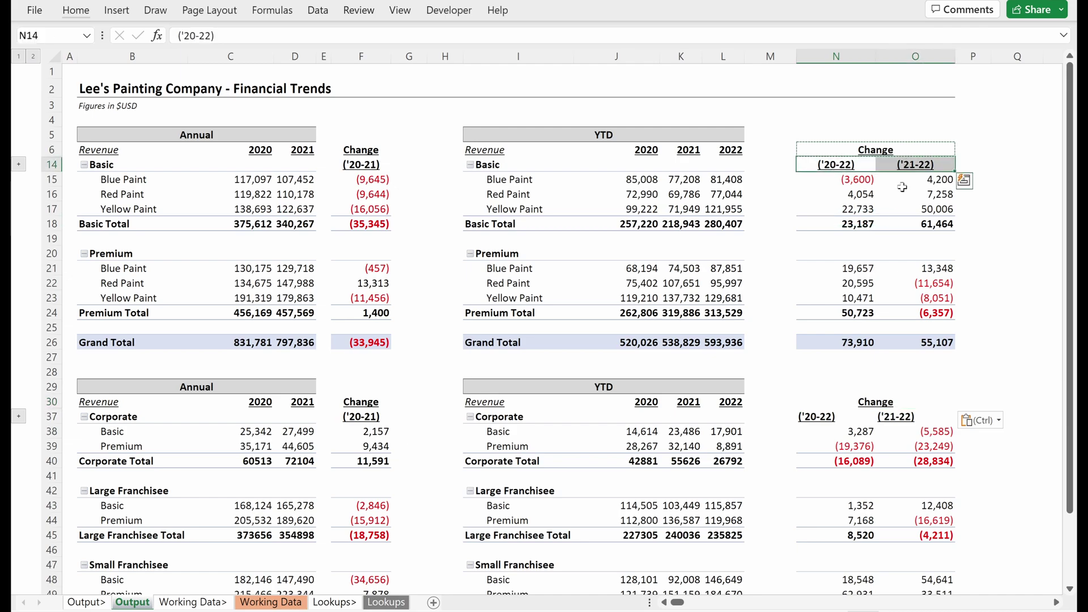
{"action": "key", "text": "ctrl+c"}
{"action": "left_click", "coordinate": [827, 417]}
{"action": "key", "text": "ctrl+v"}
{"action": "left_click", "coordinate": [887, 460]}
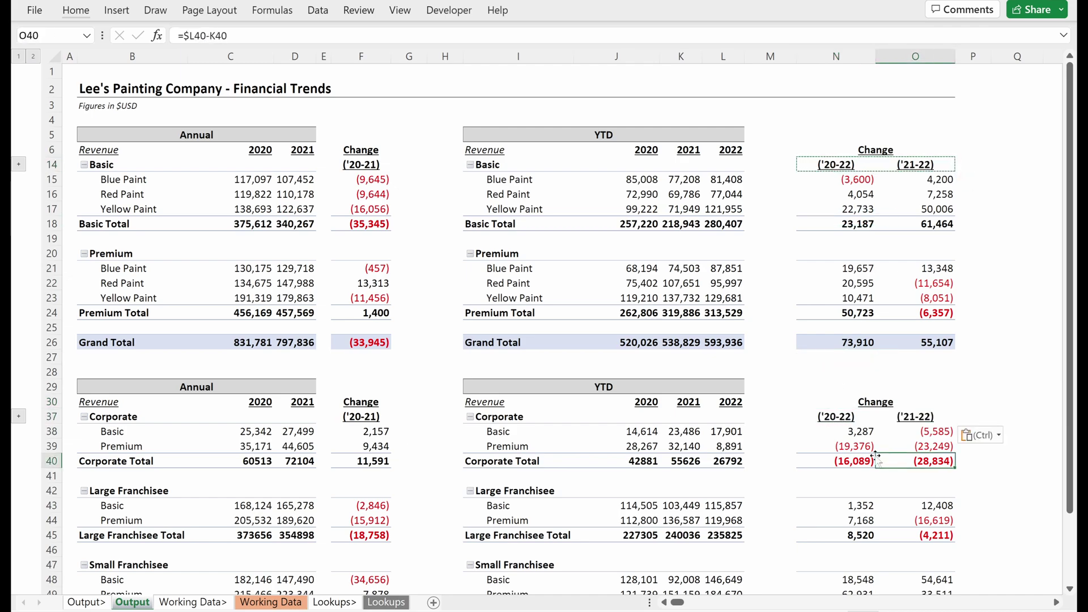
{"action": "scroll", "coordinate": [816, 447], "scroll_direction": "down", "scroll_amount": 4}
{"action": "scroll", "coordinate": [816, 446], "scroll_direction": "up", "scroll_amount": 6}
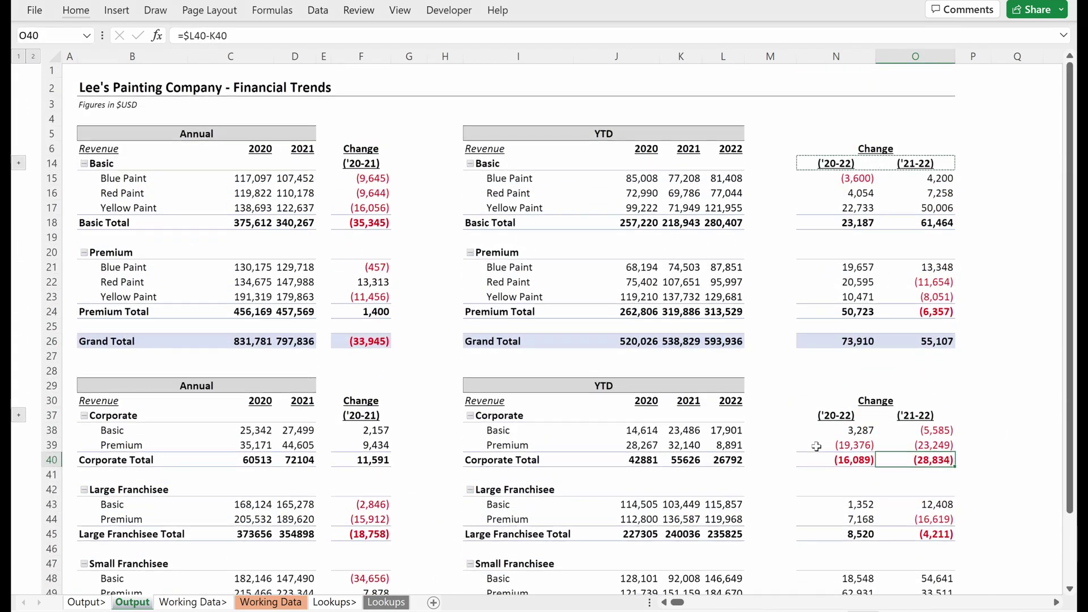
{"action": "scroll", "coordinate": [815, 447], "scroll_direction": "down", "scroll_amount": 5}
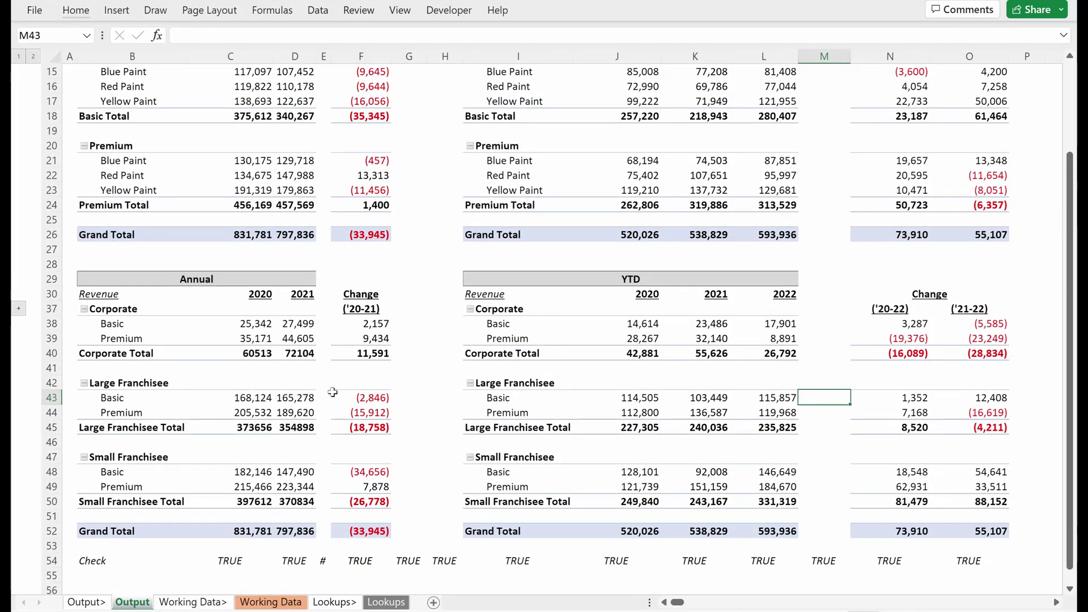
- Paste the YTD comma number format onto the lower Annual 2020 and 2021 figures C38:D52
{"action": "left_click", "coordinate": [648, 403]}
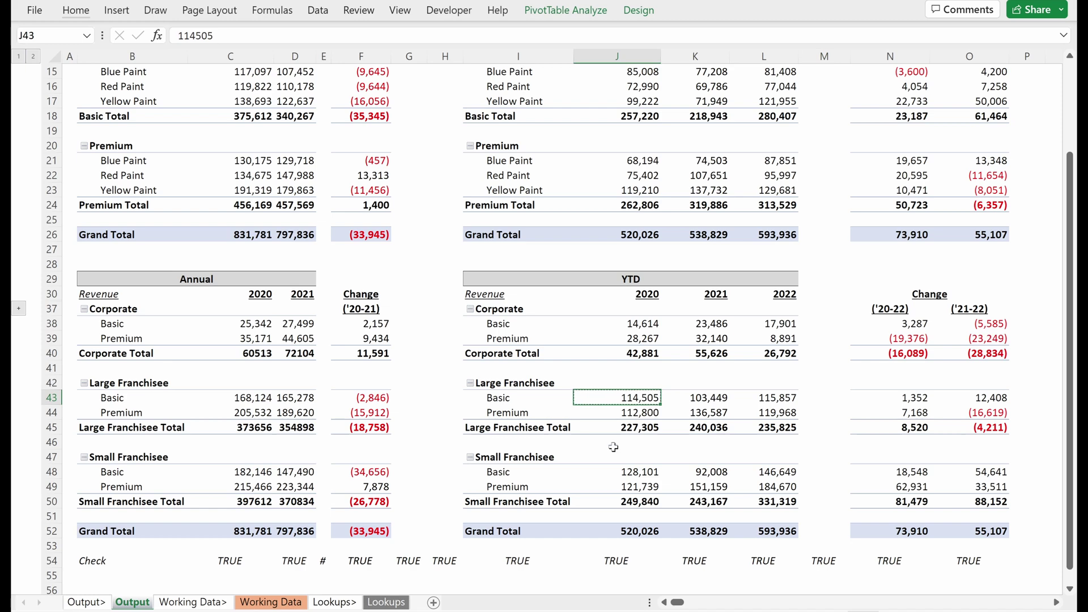
{"action": "left_click_drag", "start_coordinate": [308, 535], "coordinate": [247, 324]}
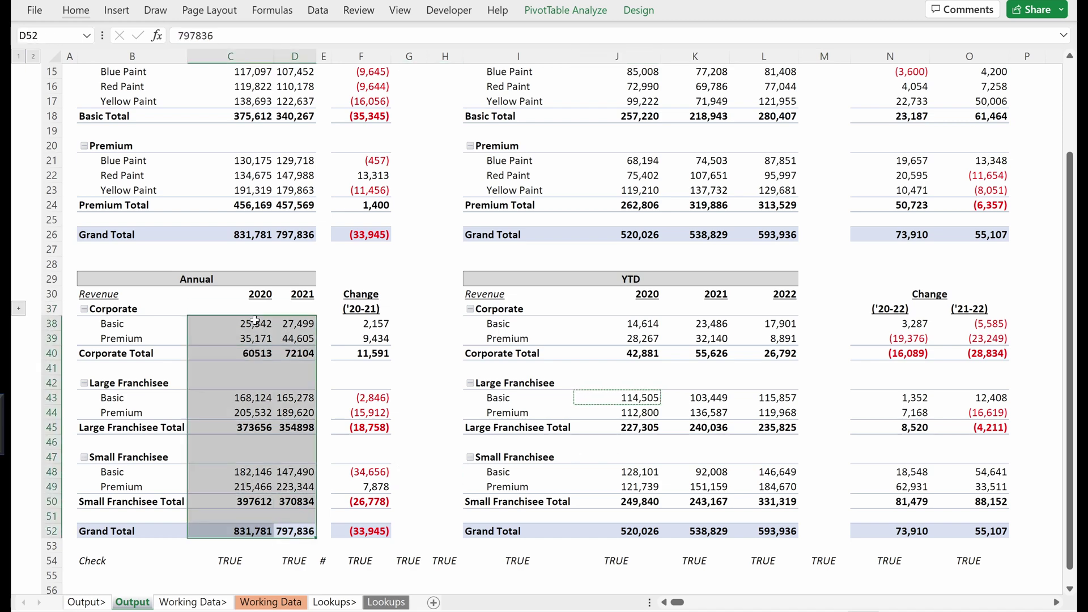
{"action": "key", "text": "ctrl+alt+v"}
{"action": "key", "text": "t"}
{"action": "key", "text": "Return"}
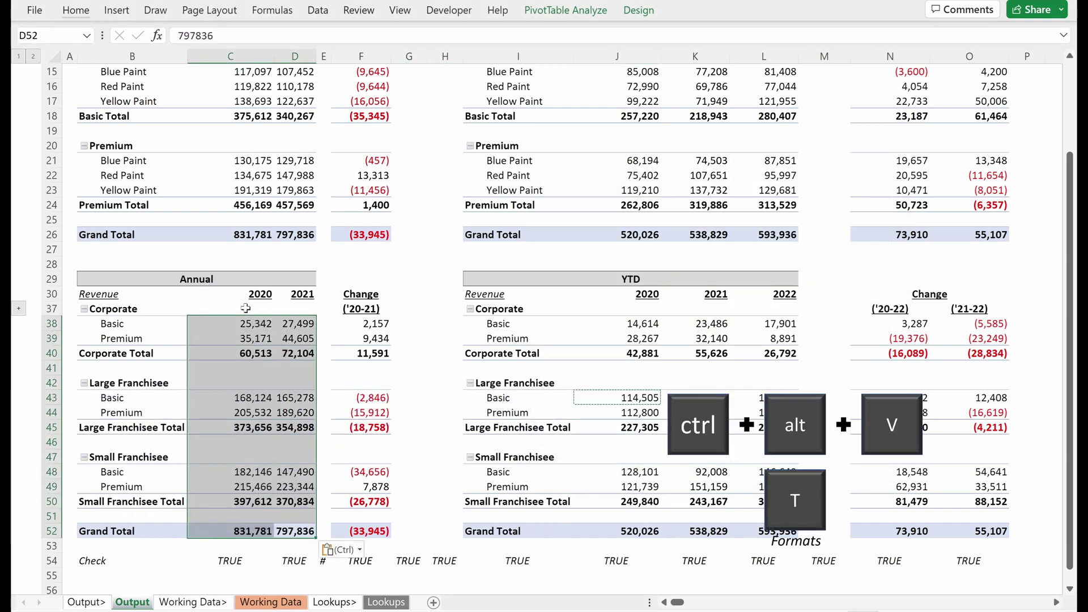
{"action": "left_click", "coordinate": [253, 351]}
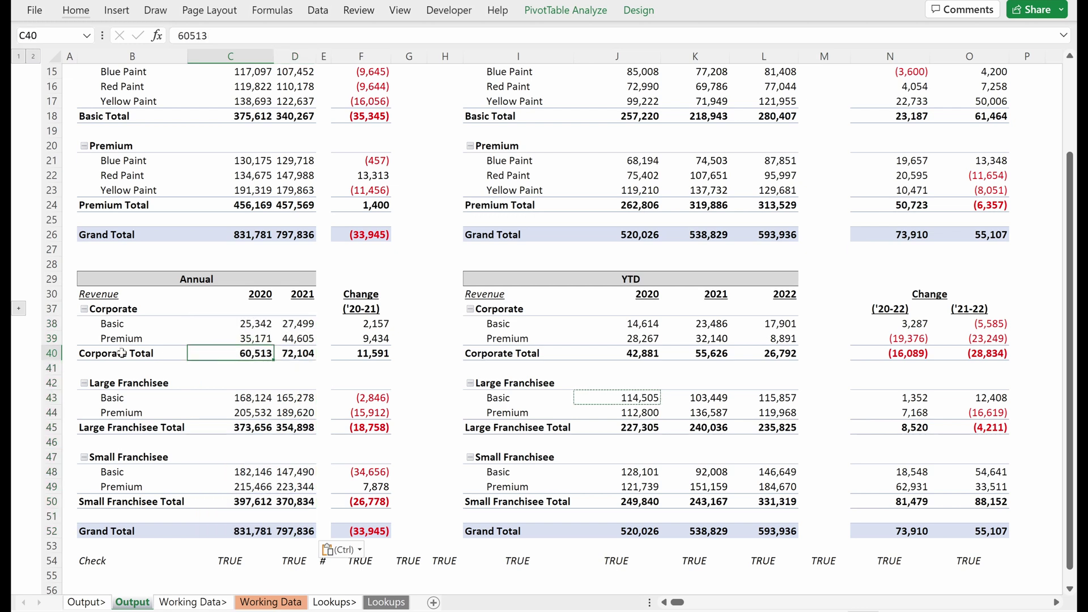
{"action": "left_click_drag", "start_coordinate": [122, 353], "coordinate": [303, 353]}
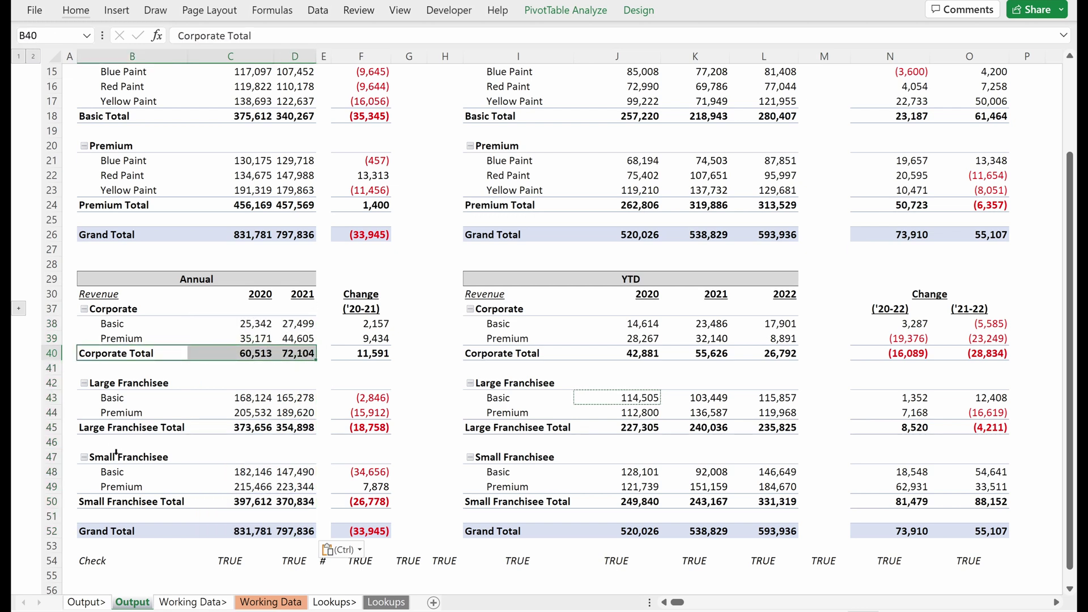
{"action": "left_click_drag", "start_coordinate": [113, 429], "coordinate": [301, 429]}
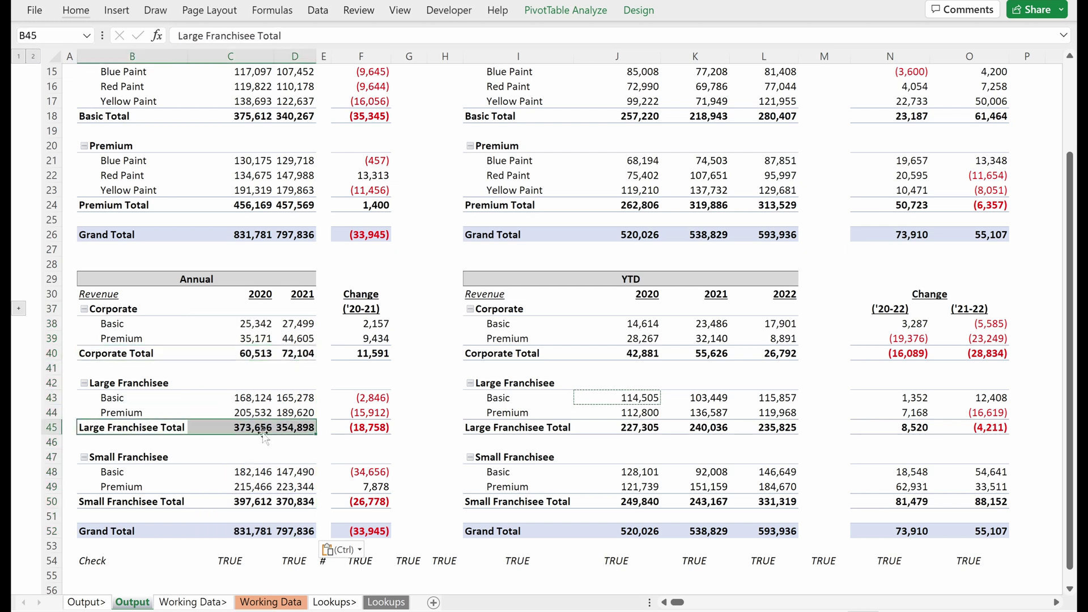
{"action": "mouse_move", "coordinate": [261, 488]}
{"action": "left_mouse_down"}
{"action": "mouse_move", "coordinate": [292, 474]}
{"action": "mouse_move", "coordinate": [271, 486]}
{"action": "left_mouse_up"}
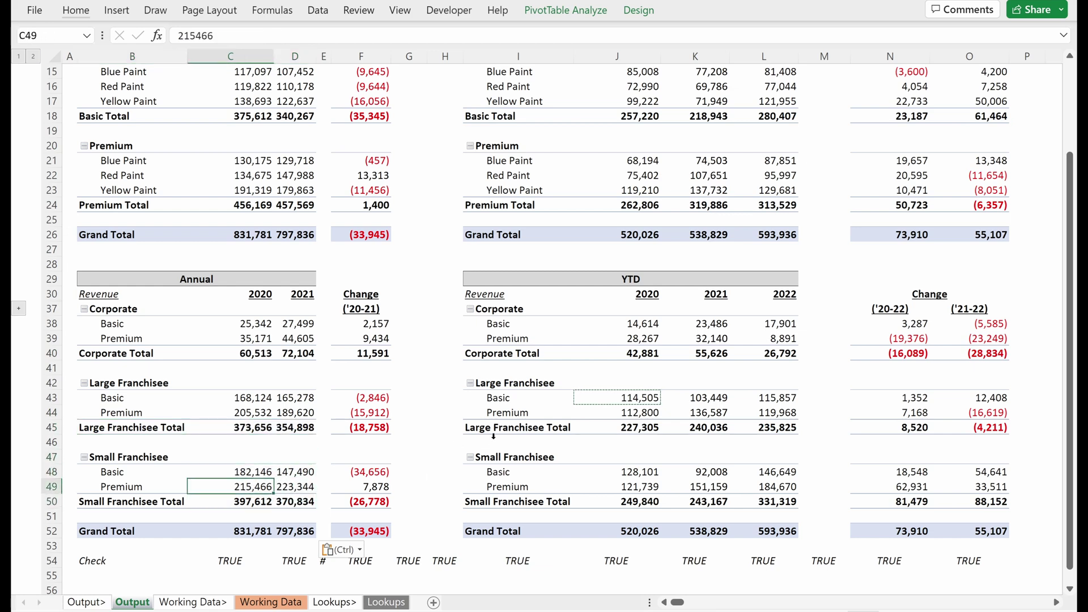
- Delete the empty gap column H between the tables
{"action": "scroll", "coordinate": [493, 437], "scroll_direction": "down", "scroll_amount": 1, "text": "ctrl"}
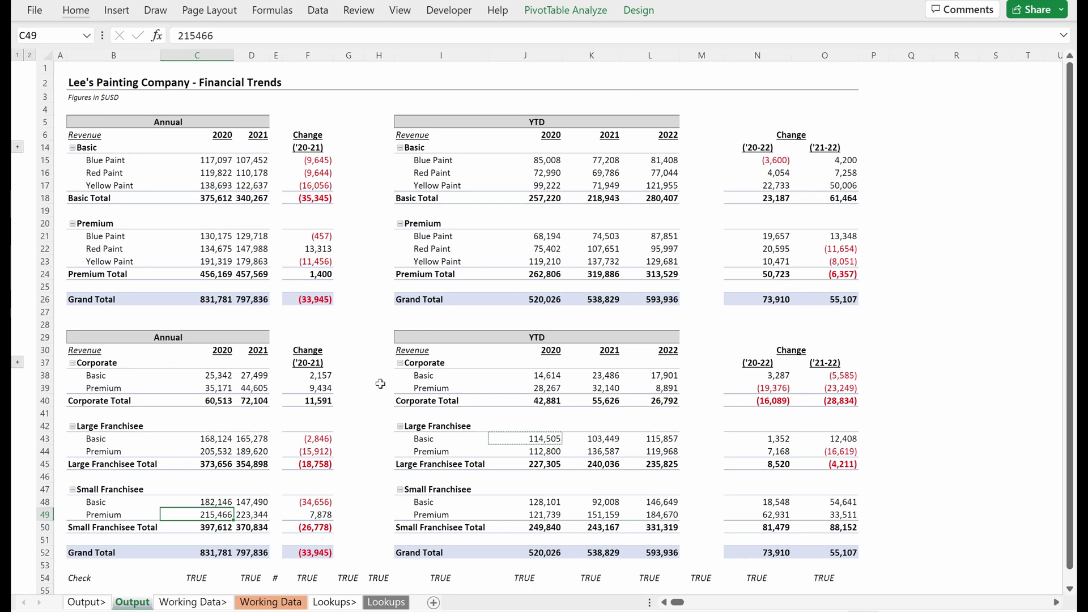
{"action": "left_click", "coordinate": [381, 384]}
{"action": "key", "text": "shift+space"}
{"action": "key", "text": "ctrl+space"}
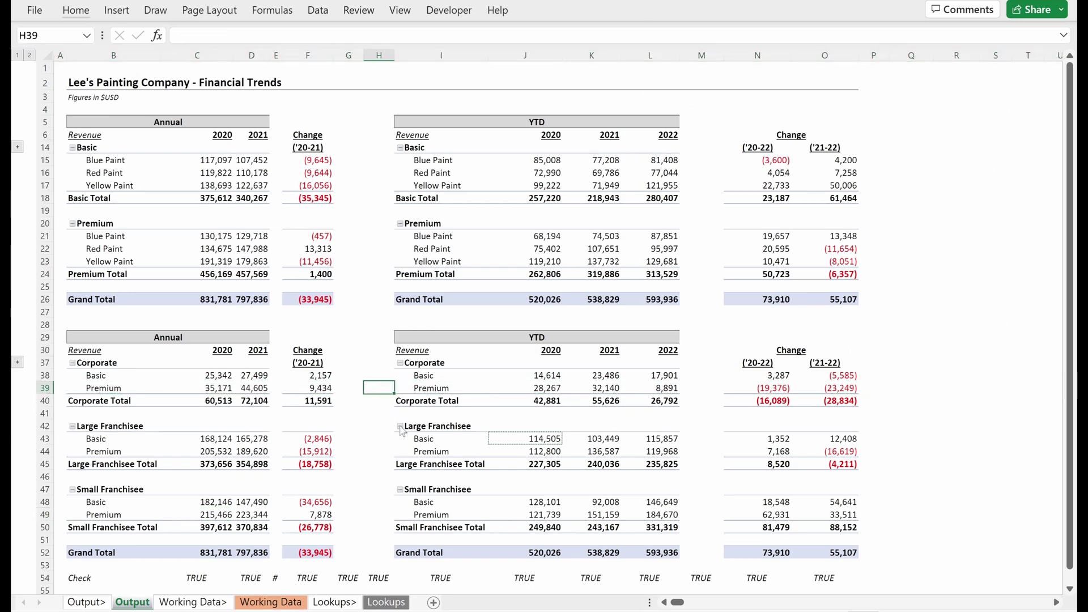
{"action": "key", "text": "ctrl+minus"}
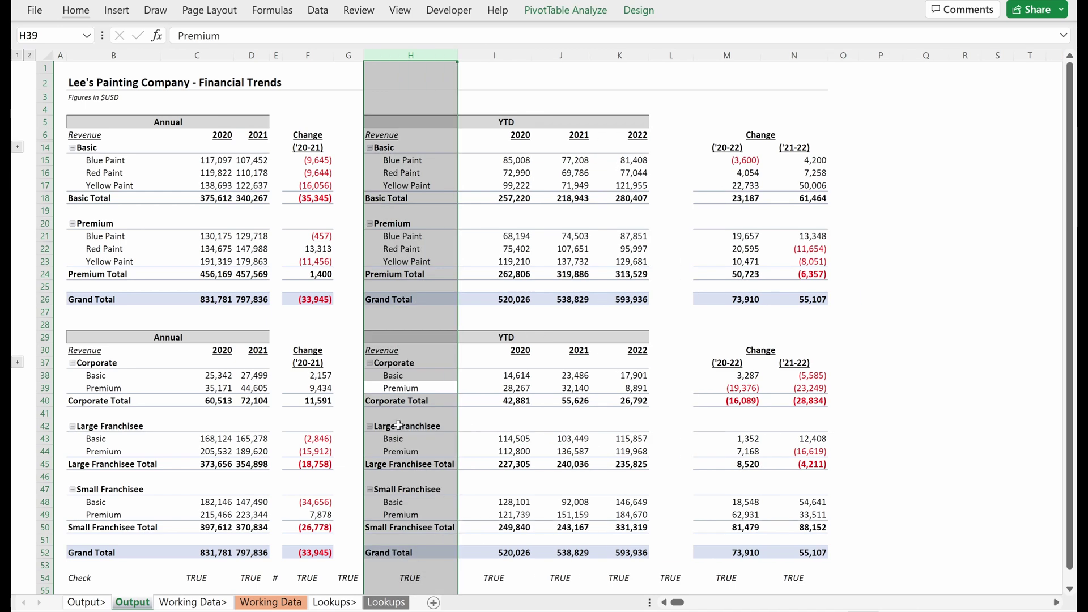
{"action": "left_click", "coordinate": [680, 339]}
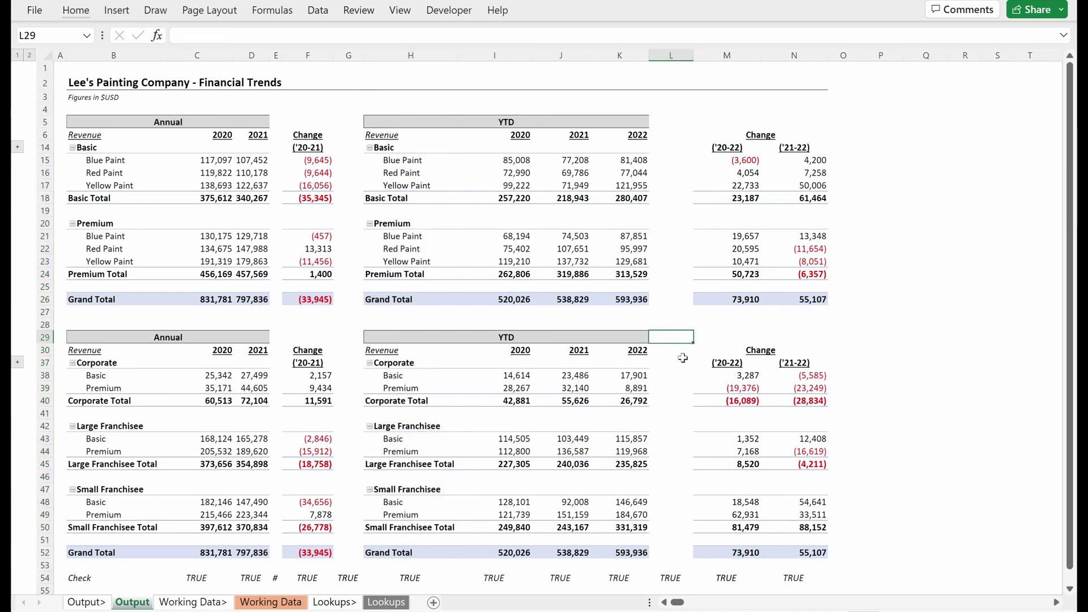
- Paste column A's width onto gap columns L and G as column widths only
{"action": "left_click", "coordinate": [60, 323]}
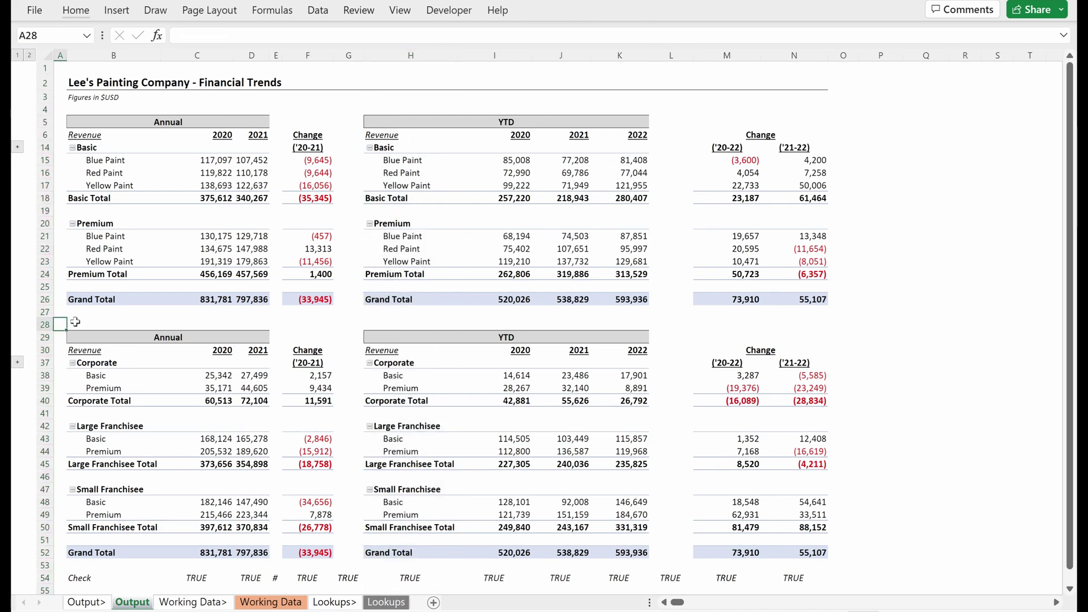
{"action": "key", "text": "ctrl+space"}
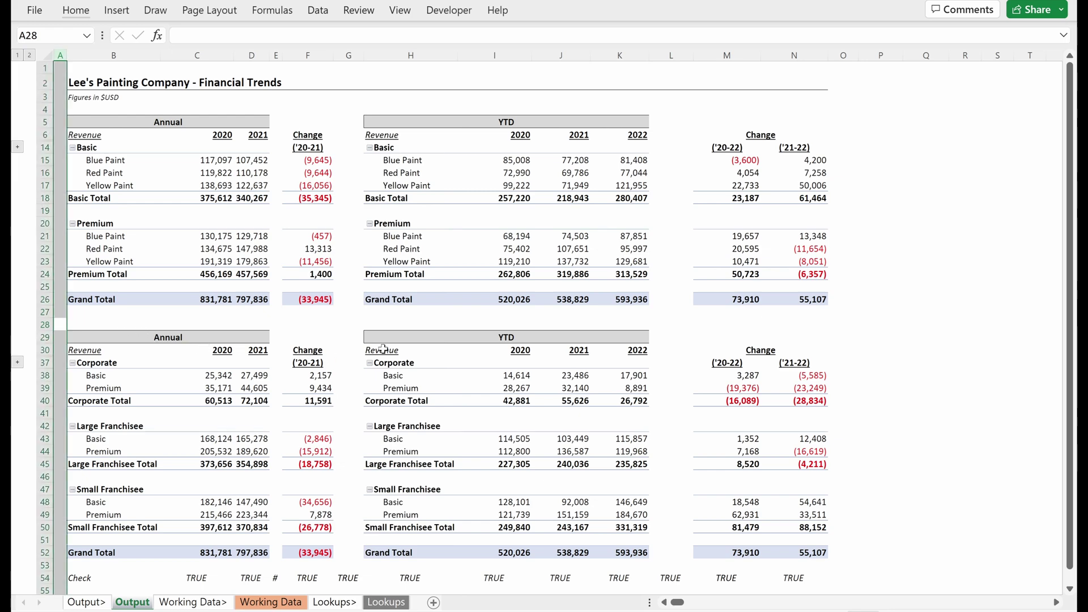
{"action": "key", "text": "ctrl+c"}
{"action": "left_click", "coordinate": [681, 65]}
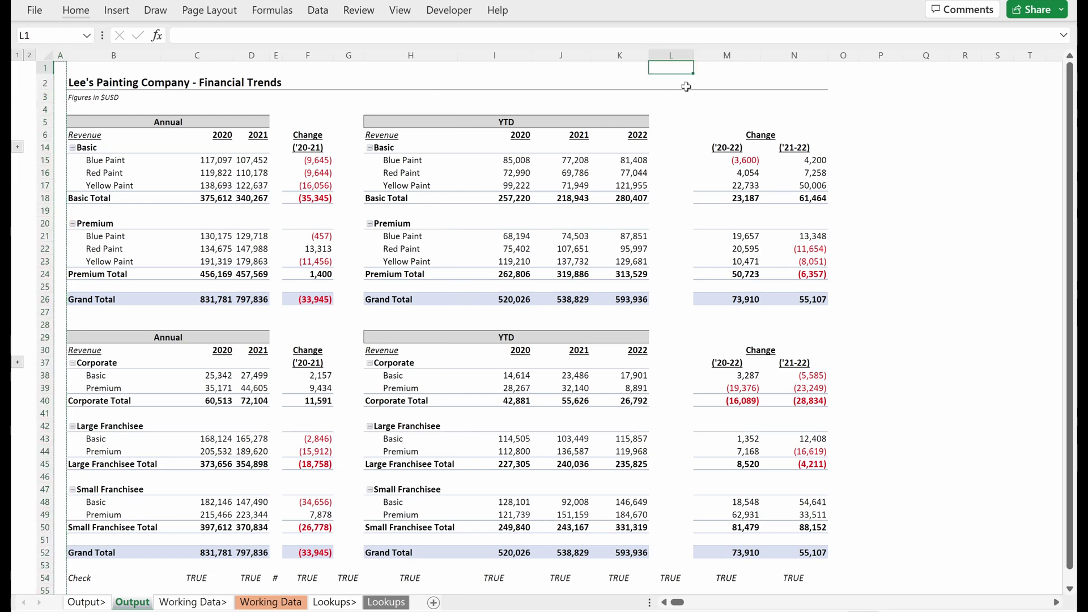
{"action": "key", "text": "ctrl+space"}
{"action": "key", "text": "ctrl+v"}
{"action": "left_click", "coordinate": [726, 236]}
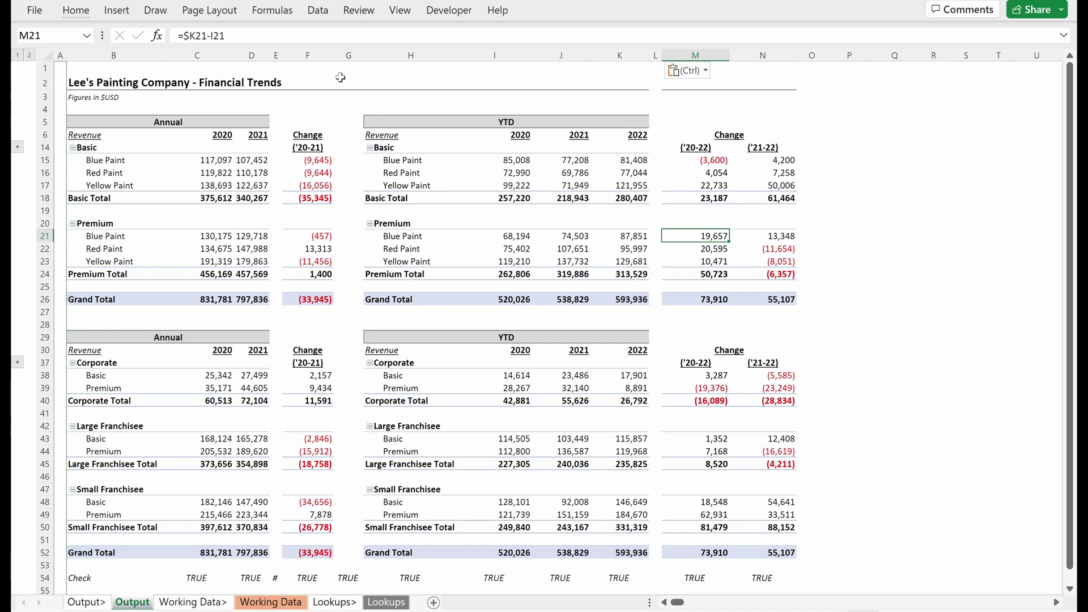
{"action": "left_click", "coordinate": [358, 67]}
{"action": "key", "text": "ctrl+space"}
{"action": "key", "text": "ctrl+v"}
{"action": "left_click", "coordinate": [460, 209]}
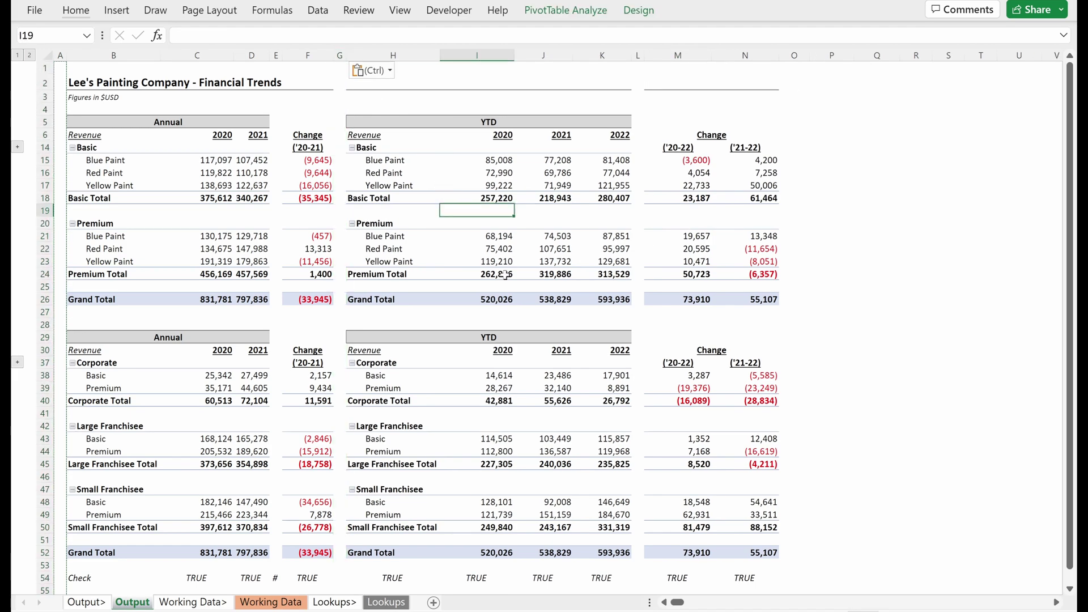
- Set gap column G's width to 5
{"action": "left_click", "coordinate": [340, 146]}
{"action": "key", "text": "alt+h"}
{"action": "type", "text": "ow"}
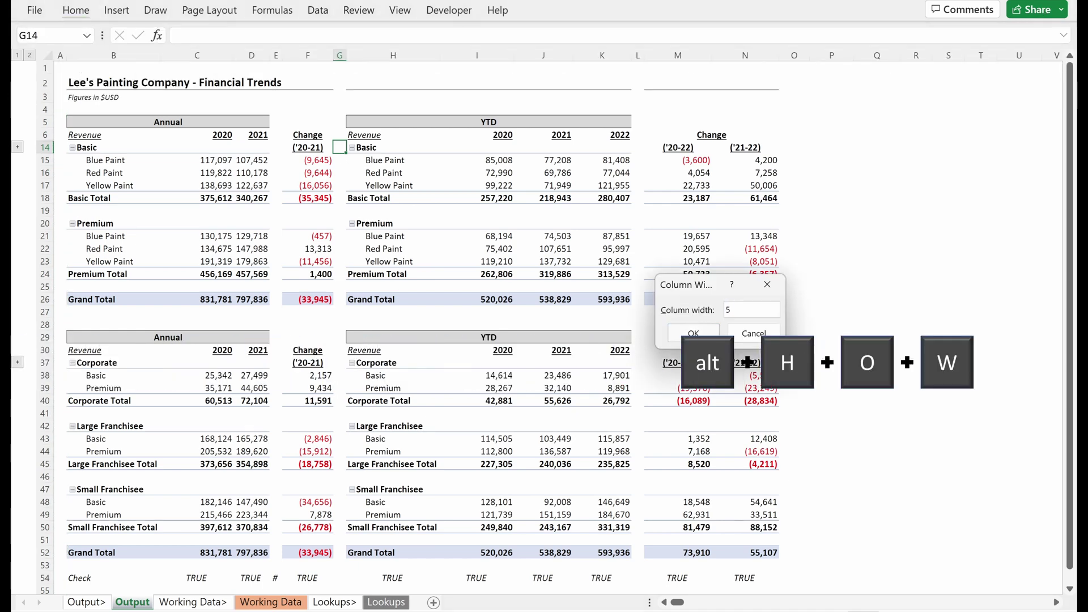
{"action": "type", "text": "5"}
{"action": "key", "text": "Return"}
- AutoFit the YTD and Change table columns to their contents
{"action": "left_click", "coordinate": [471, 186]}
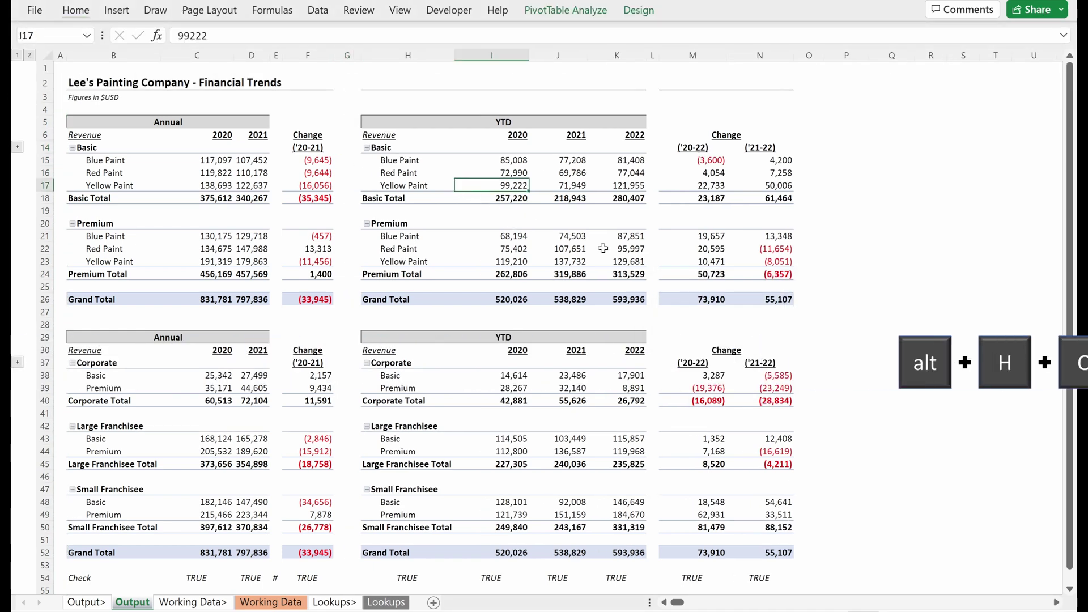
{"action": "left_click_drag", "start_coordinate": [520, 136], "coordinate": [783, 561]}
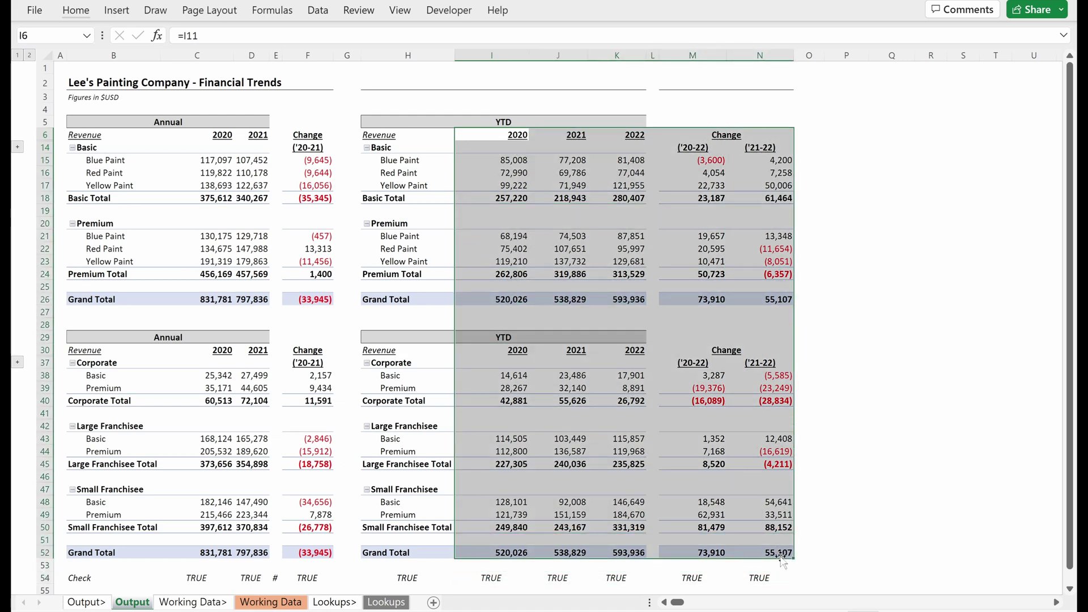
{"action": "key", "text": "alt"}
{"action": "key", "text": "h"}
{"action": "key", "text": "o"}
{"action": "key", "text": "i"}
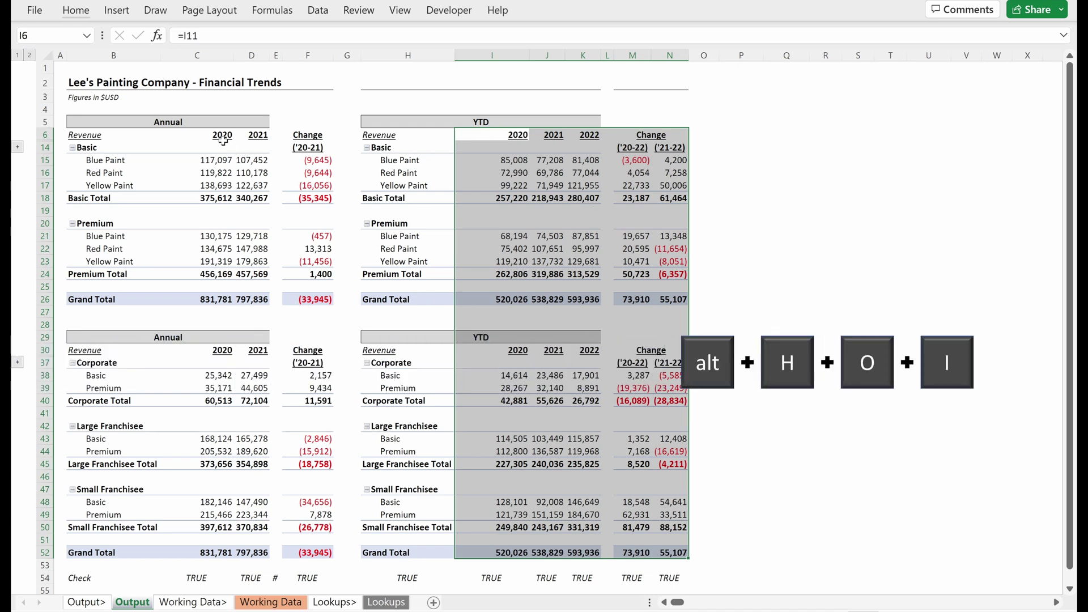
{"action": "left_click", "coordinate": [615, 213]}
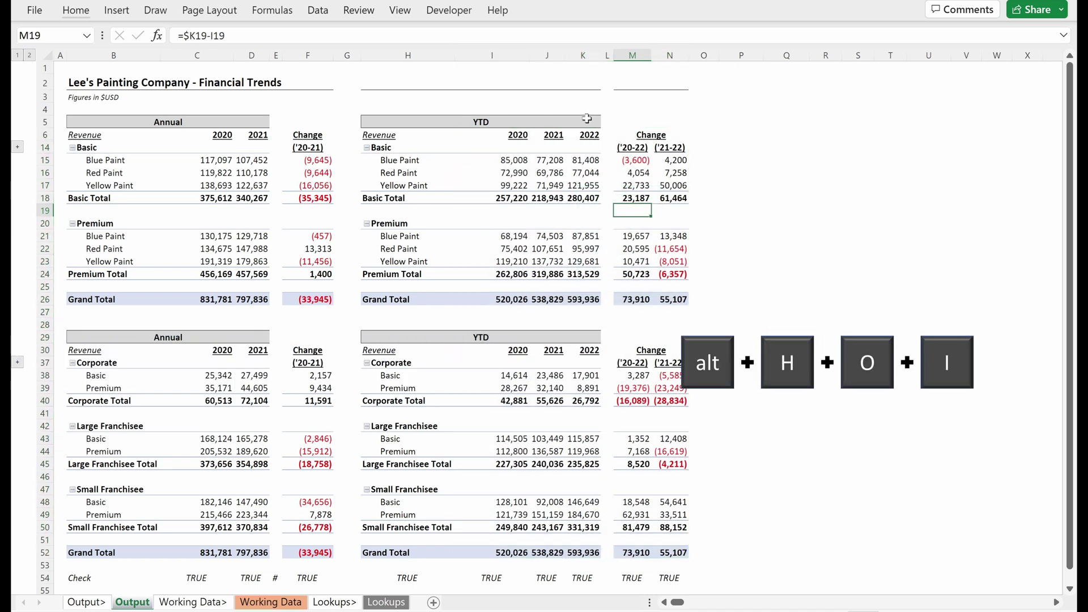
- Repeat the grey centred header format beside the upper and lower YTD and Annual headings
{"action": "left_click_drag", "start_coordinate": [587, 118], "coordinate": [662, 121]}
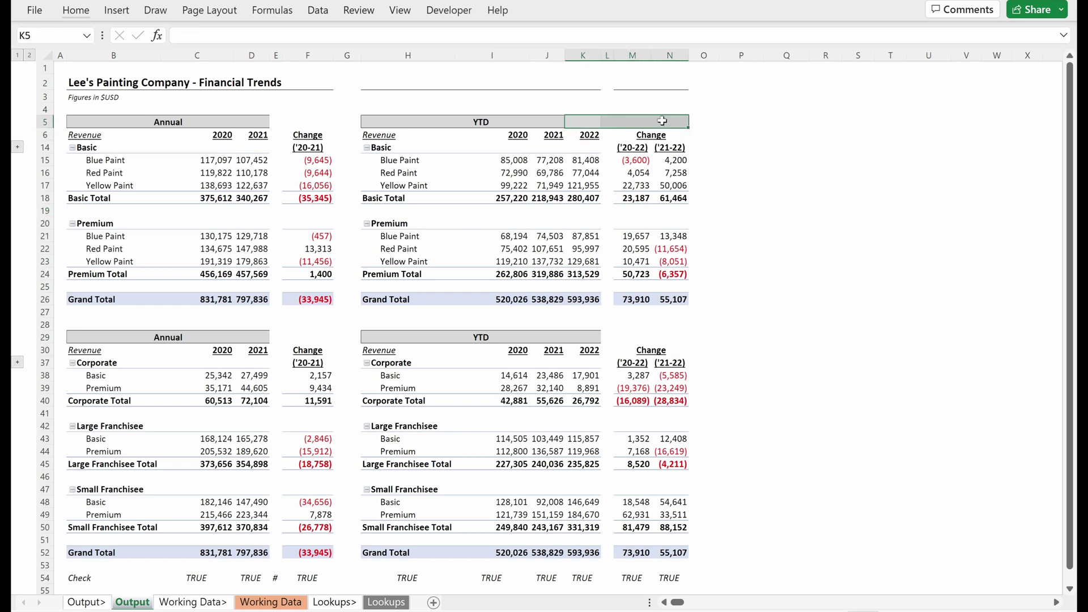
{"action": "key", "text": "F4"}
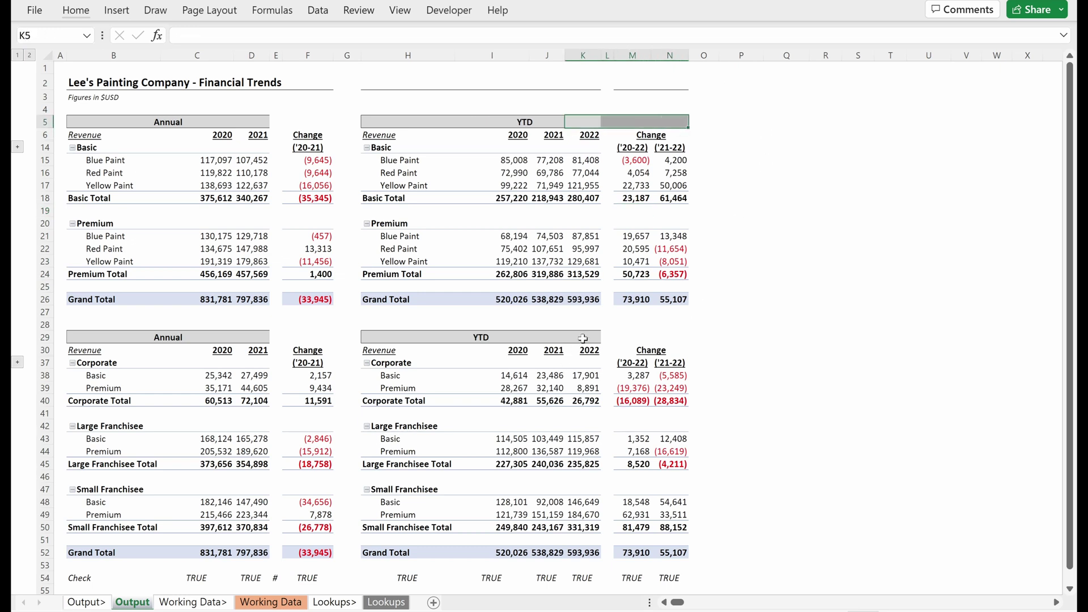
{"action": "left_click_drag", "start_coordinate": [583, 338], "coordinate": [660, 338]}
{"action": "key", "text": "F4"}
{"action": "left_click_drag", "start_coordinate": [253, 337], "coordinate": [318, 338]}
{"action": "key", "text": "F4"}
{"action": "left_click_drag", "start_coordinate": [254, 121], "coordinate": [319, 122]}
{"action": "key", "text": "F4"}
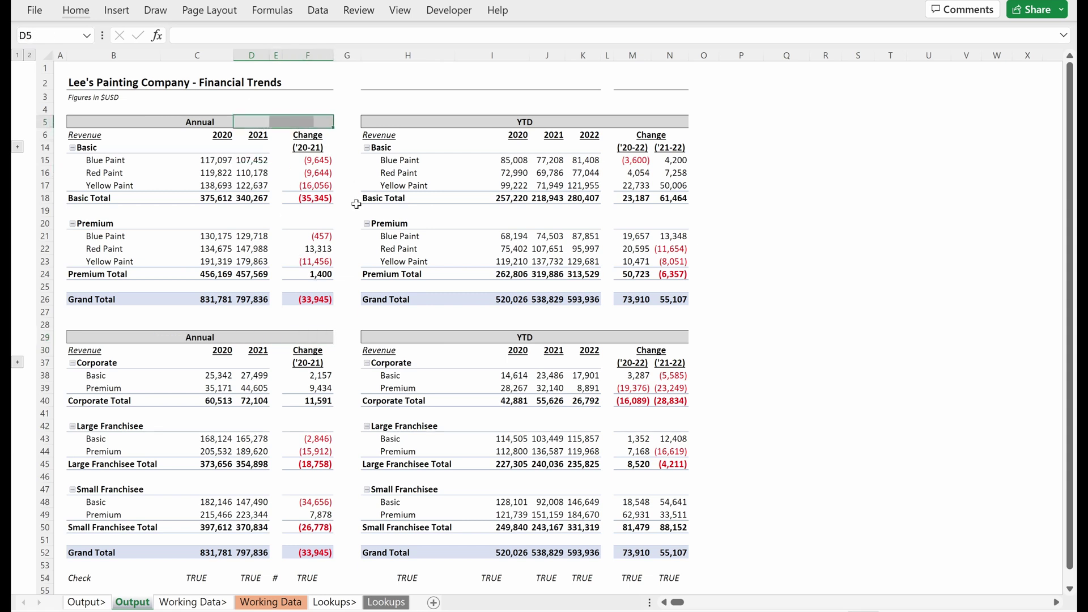
{"action": "left_click_drag", "start_coordinate": [366, 211], "coordinate": [589, 211]}
{"action": "left_click", "coordinate": [487, 186]}
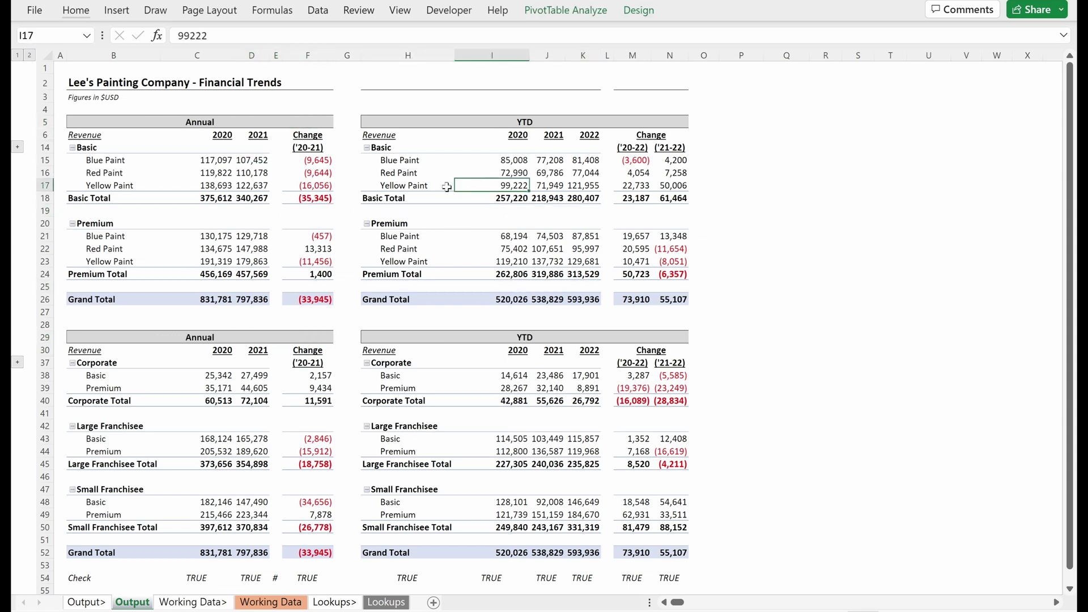
{"action": "left_click_drag", "start_coordinate": [334, 83], "coordinate": [619, 84]}
- Switch to Page Break Preview and drag the right print border out to column O
{"action": "left_click", "coordinate": [619, 171]}
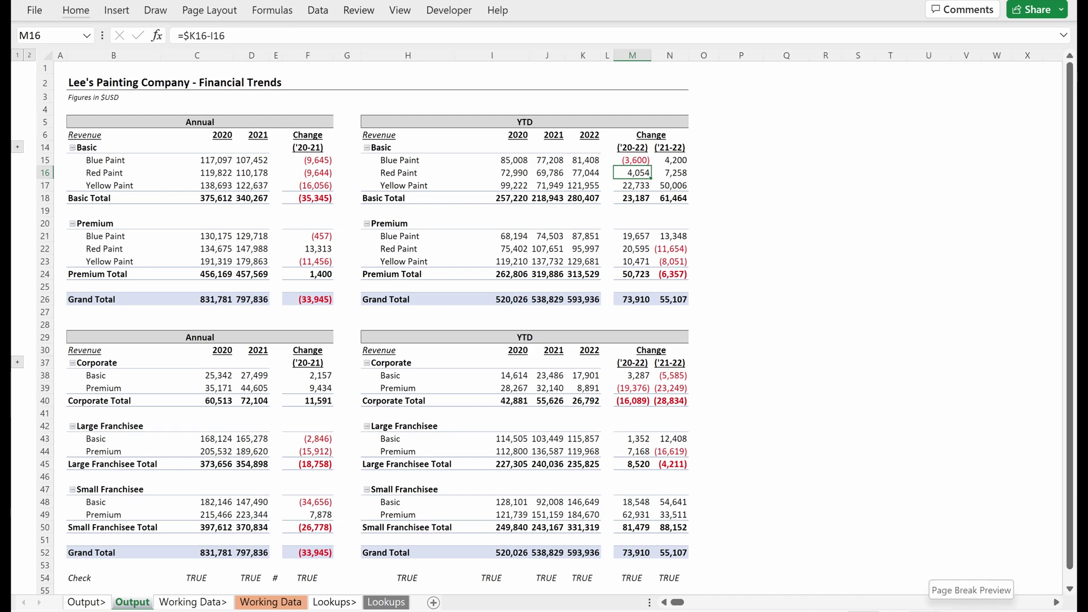
{"action": "left_click", "coordinate": [925, 610]}
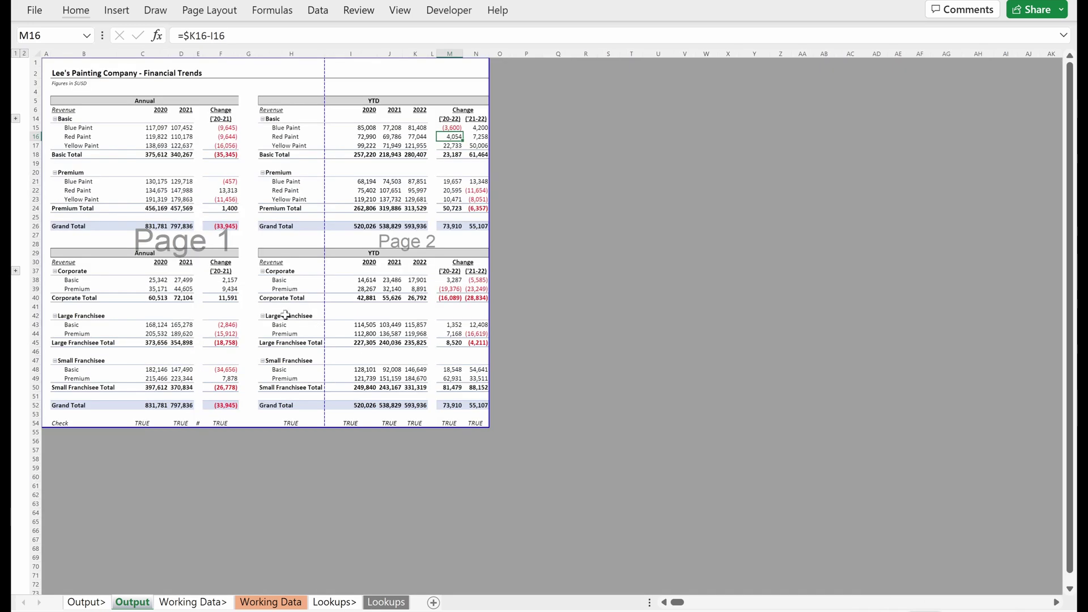
{"action": "scroll", "coordinate": [214, 216], "scroll_direction": "up", "scroll_amount": 3, "text": "ctrl"}
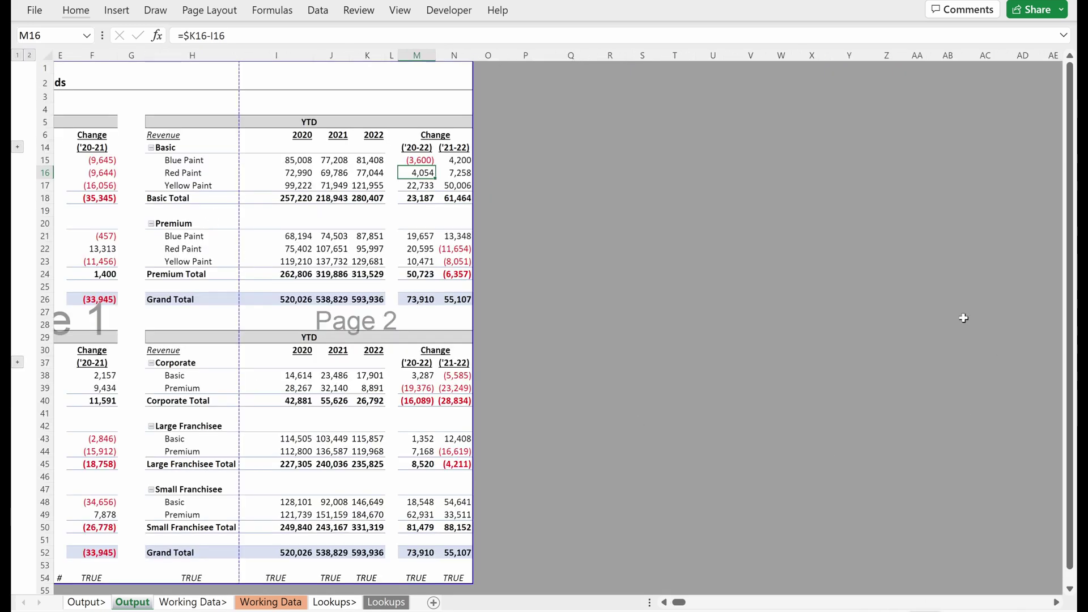
{"action": "scroll", "coordinate": [686, 607], "scroll_direction": "left", "scroll_amount": 2}
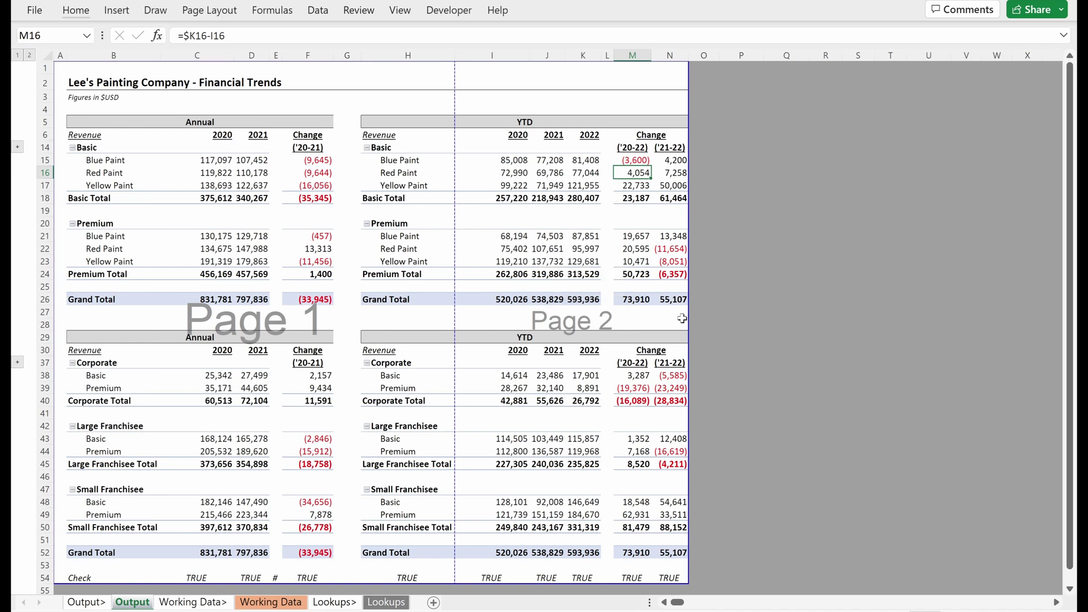
{"action": "left_click_drag", "start_coordinate": [686, 321], "coordinate": [719, 320]}
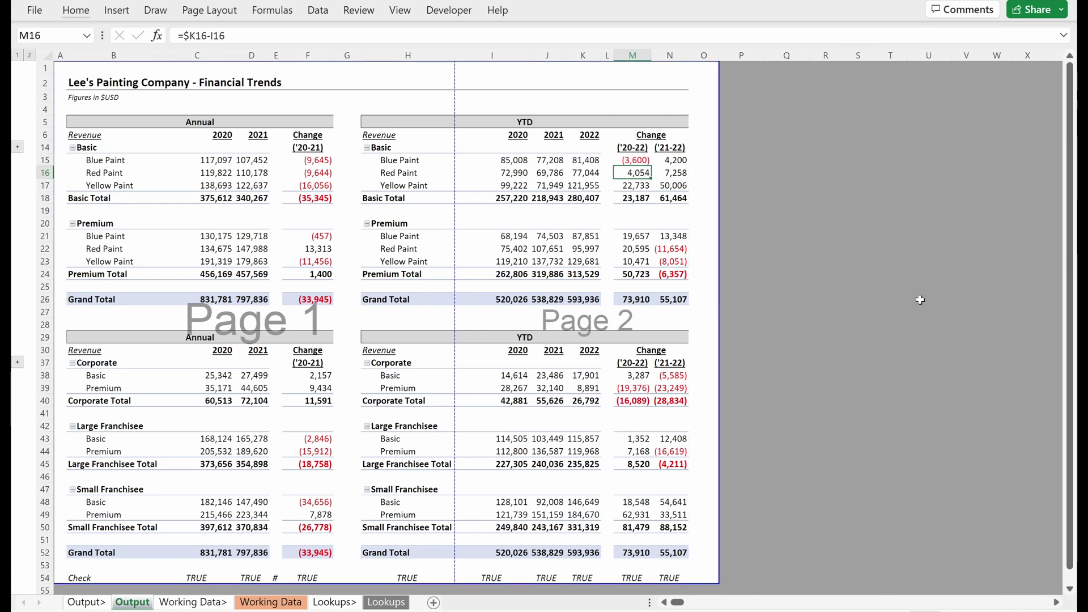
{"action": "scroll", "coordinate": [788, 324], "scroll_direction": "down", "scroll_amount": 1}
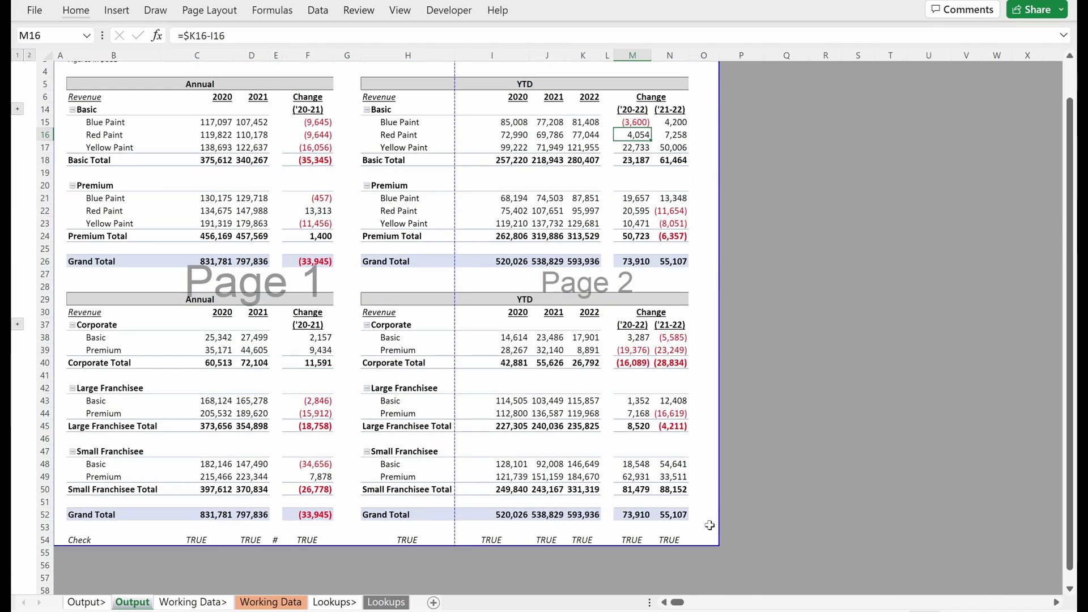
- Drag the print area's bottom border up to row 53, excluding the TRUE check row 54
{"action": "mouse_move", "coordinate": [701, 548]}
{"action": "left_mouse_down"}
{"action": "mouse_move", "coordinate": [695, 536]}
{"action": "mouse_move", "coordinate": [698, 575]}
{"action": "mouse_move", "coordinate": [749, 550]}
{"action": "mouse_move", "coordinate": [717, 549]}
{"action": "mouse_move", "coordinate": [705, 535]}
{"action": "left_mouse_up"}
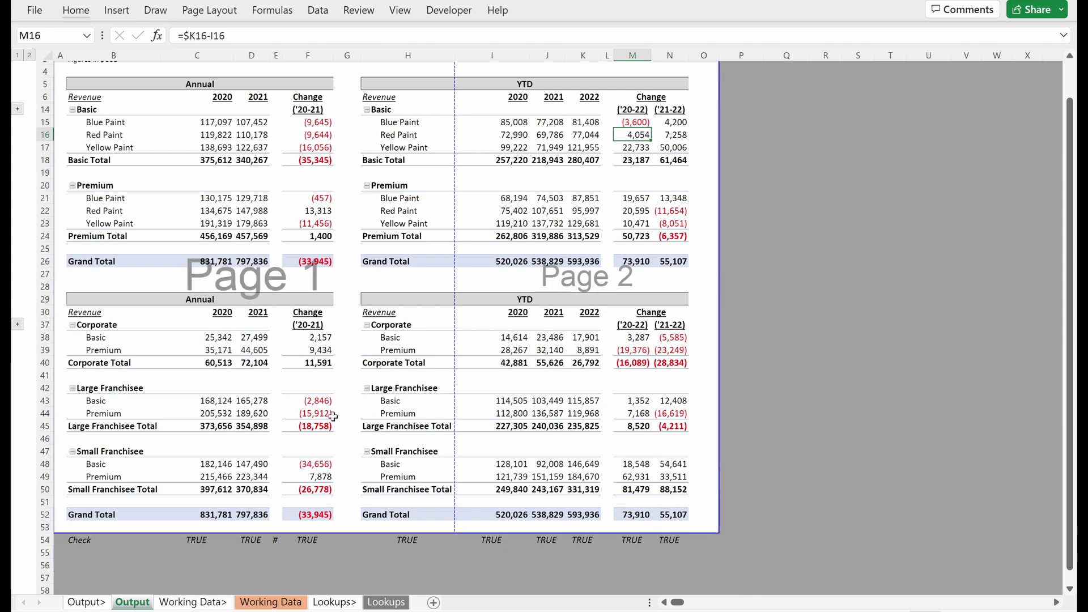
{"action": "left_click_drag", "start_coordinate": [219, 536], "coordinate": [640, 539]}
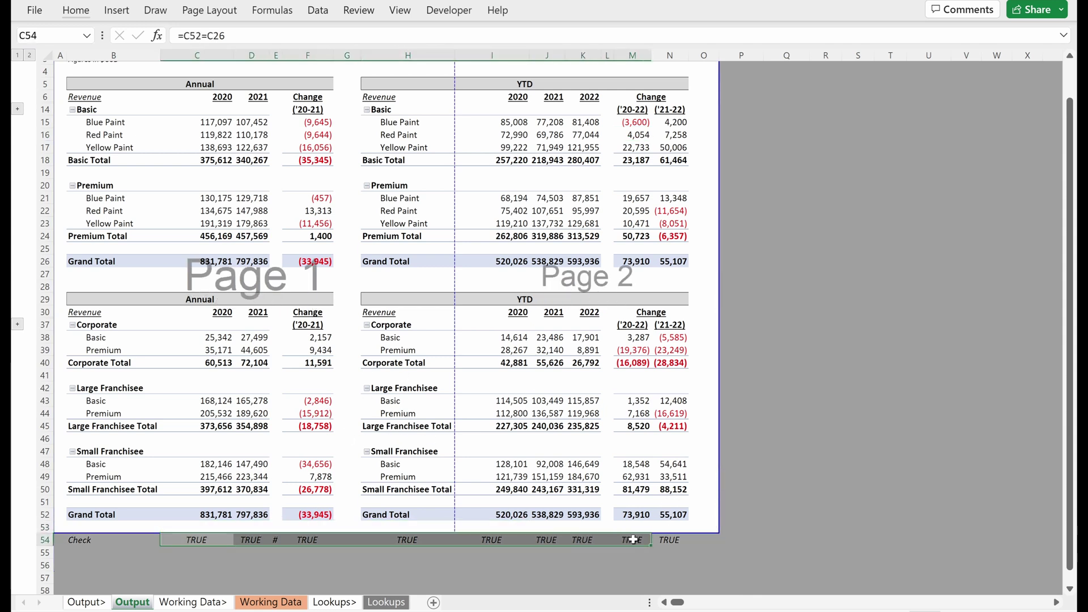
{"action": "left_click", "coordinate": [633, 565]}
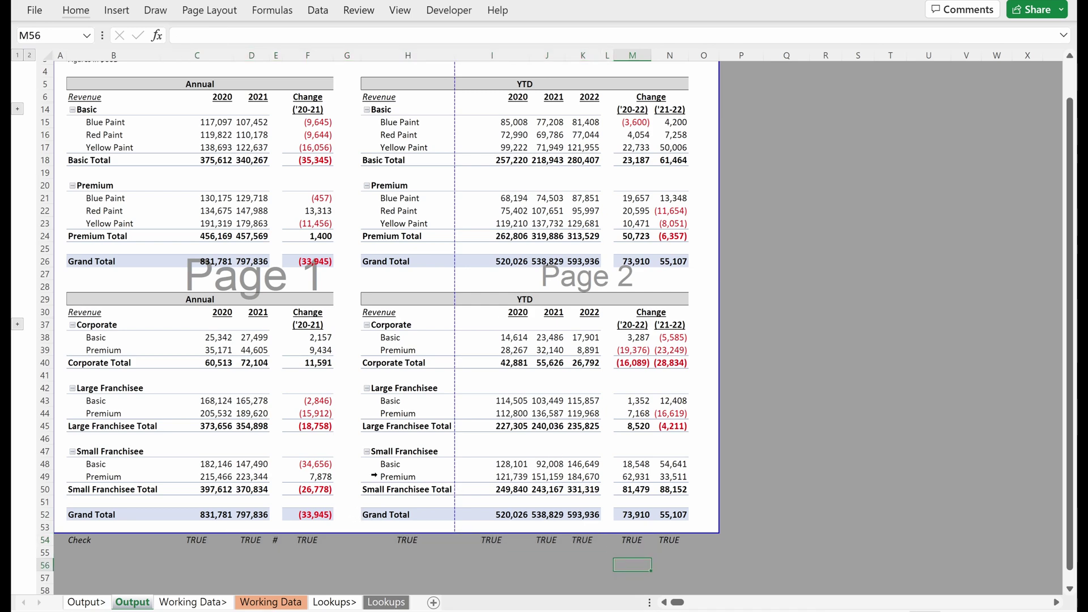
{"action": "mouse_move", "coordinate": [460, 410]}
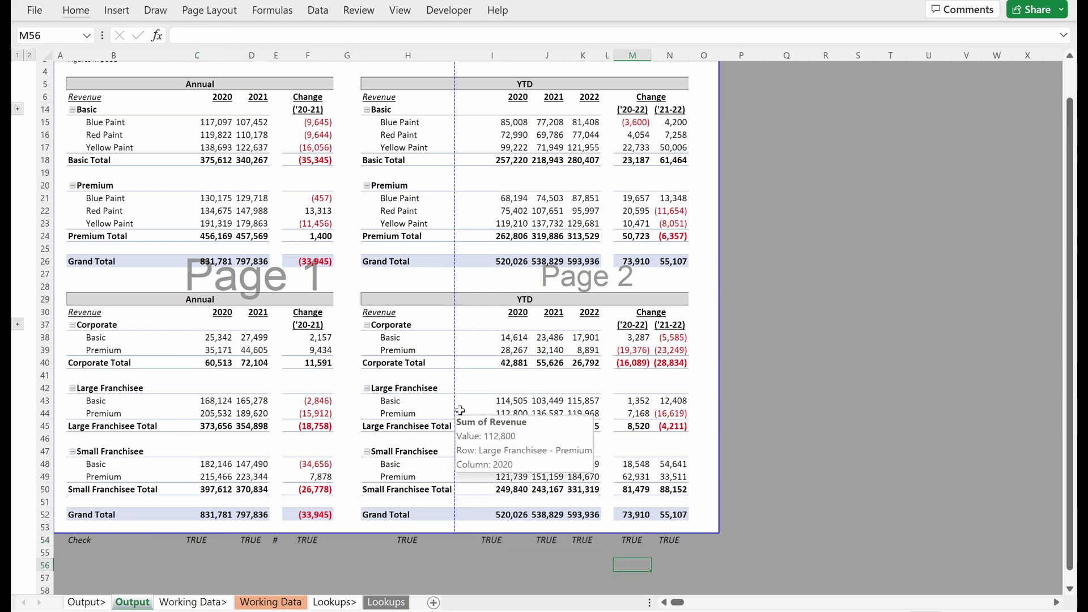
{"action": "scroll", "coordinate": [460, 410], "scroll_direction": "up", "scroll_amount": 1}
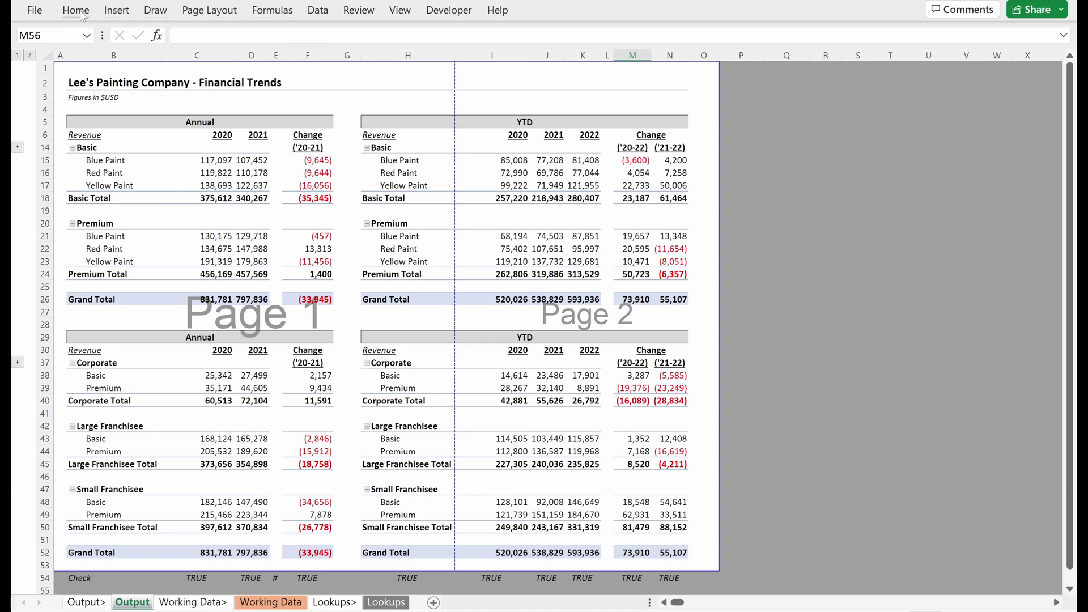
- On Page Layout, set Scale to Fit width to 1 page
{"action": "left_click", "coordinate": [400, 10]}
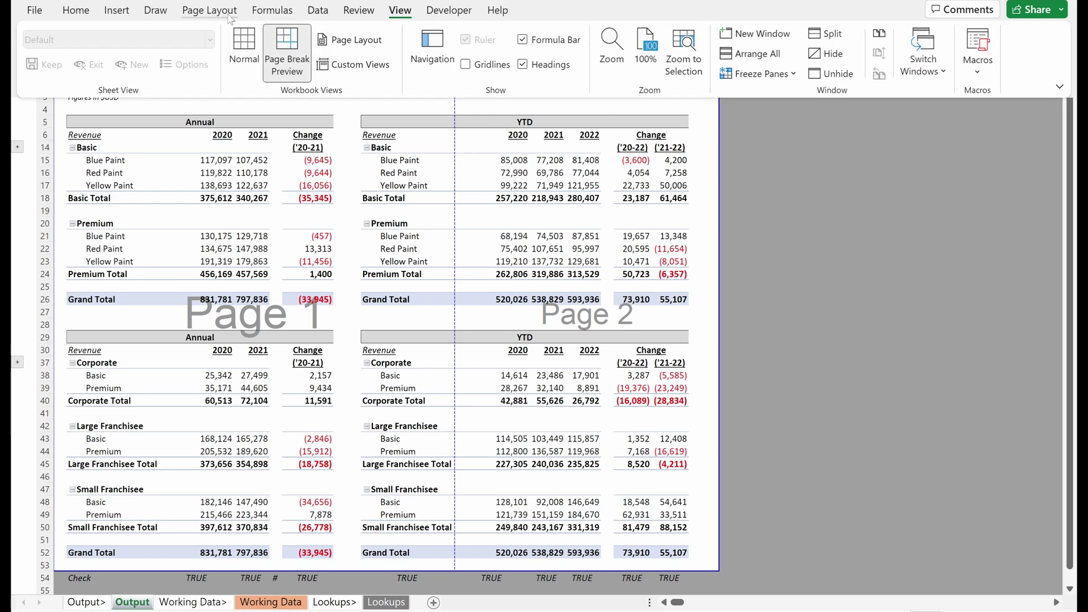
{"action": "left_click", "coordinate": [209, 10]}
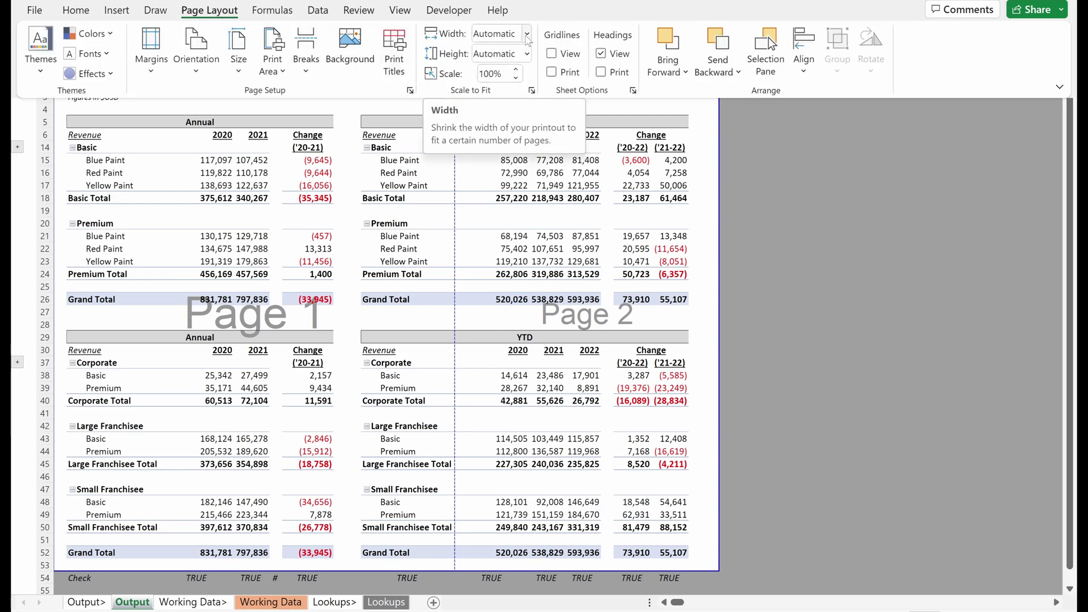
{"action": "left_click", "coordinate": [528, 34]}
{"action": "left_click", "coordinate": [517, 72]}
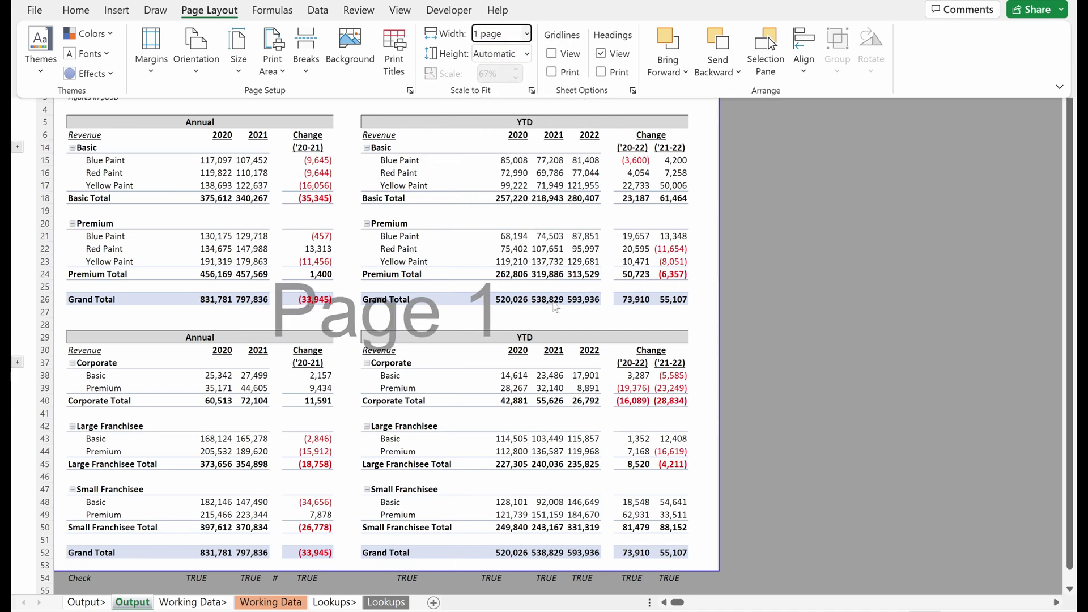
{"action": "left_click", "coordinate": [548, 235]}
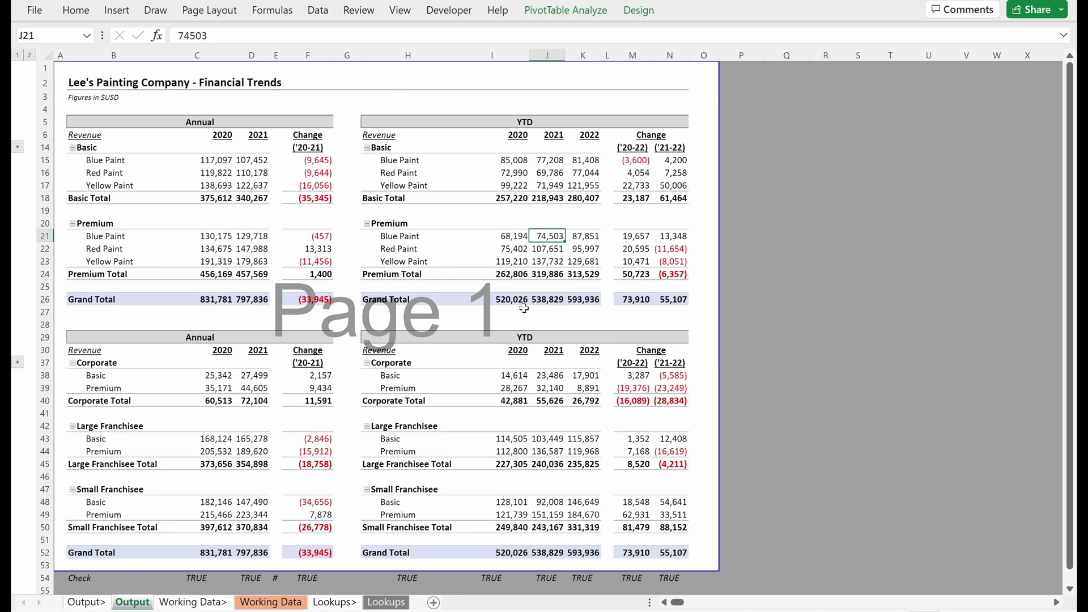
{"action": "mouse_move", "coordinate": [542, 262]}
{"action": "mouse_move", "coordinate": [545, 223]}
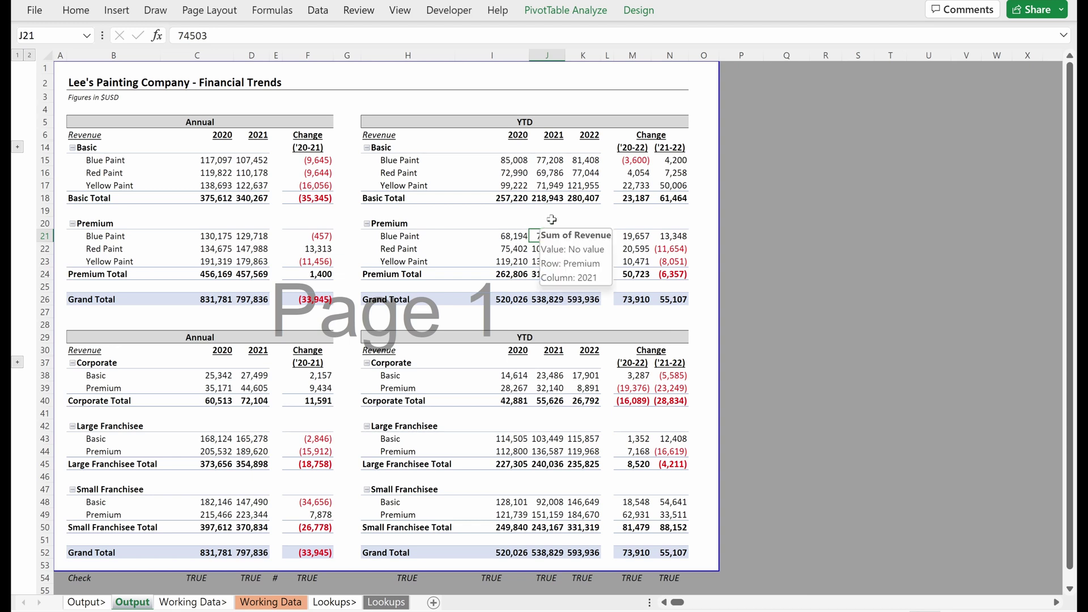